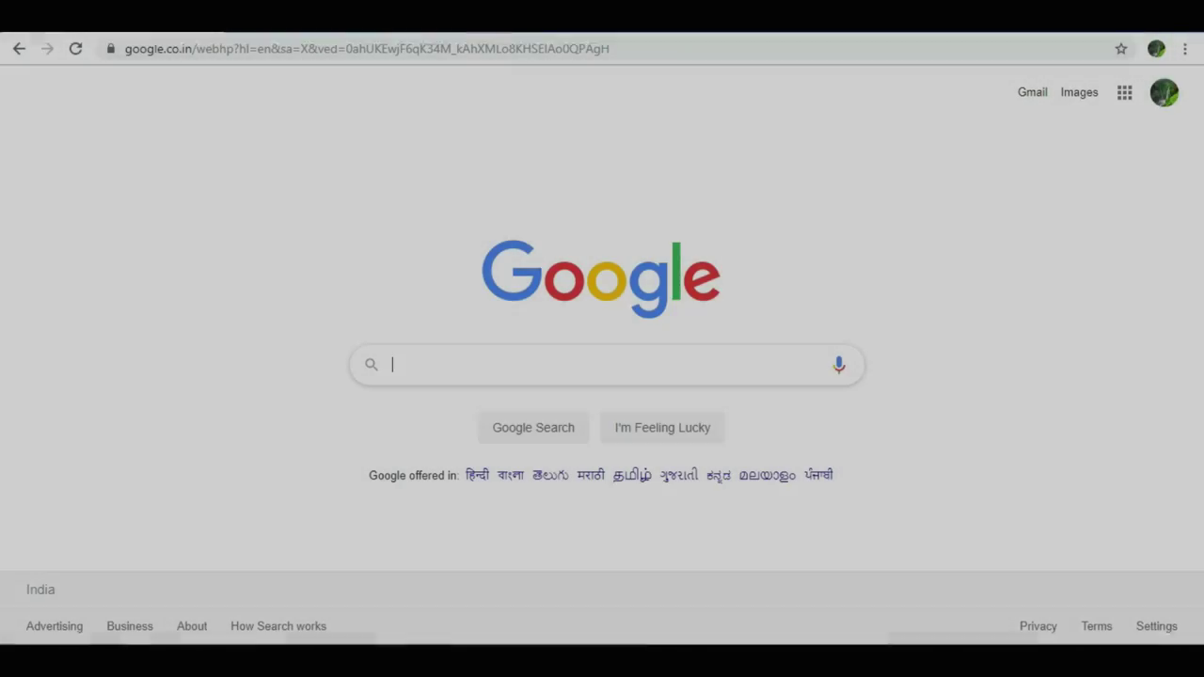
Step: Search Google for visaforrussia.support and open the Visa For Russia tourist invitation form
key(Down)
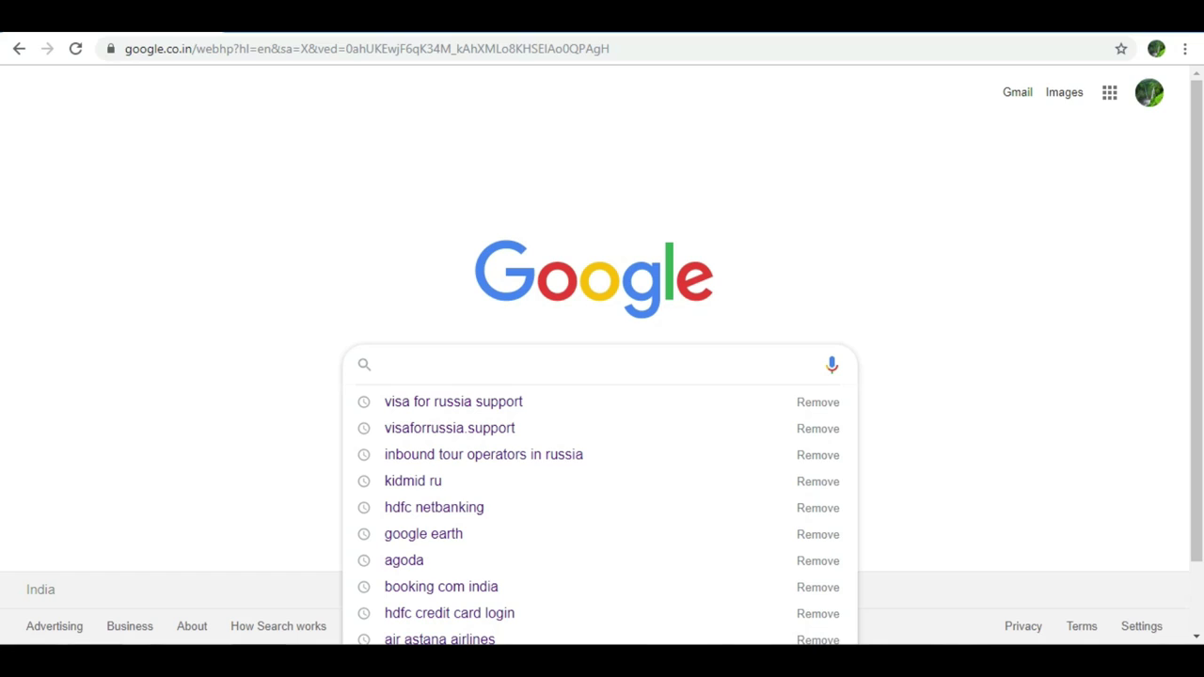
text(visafor)
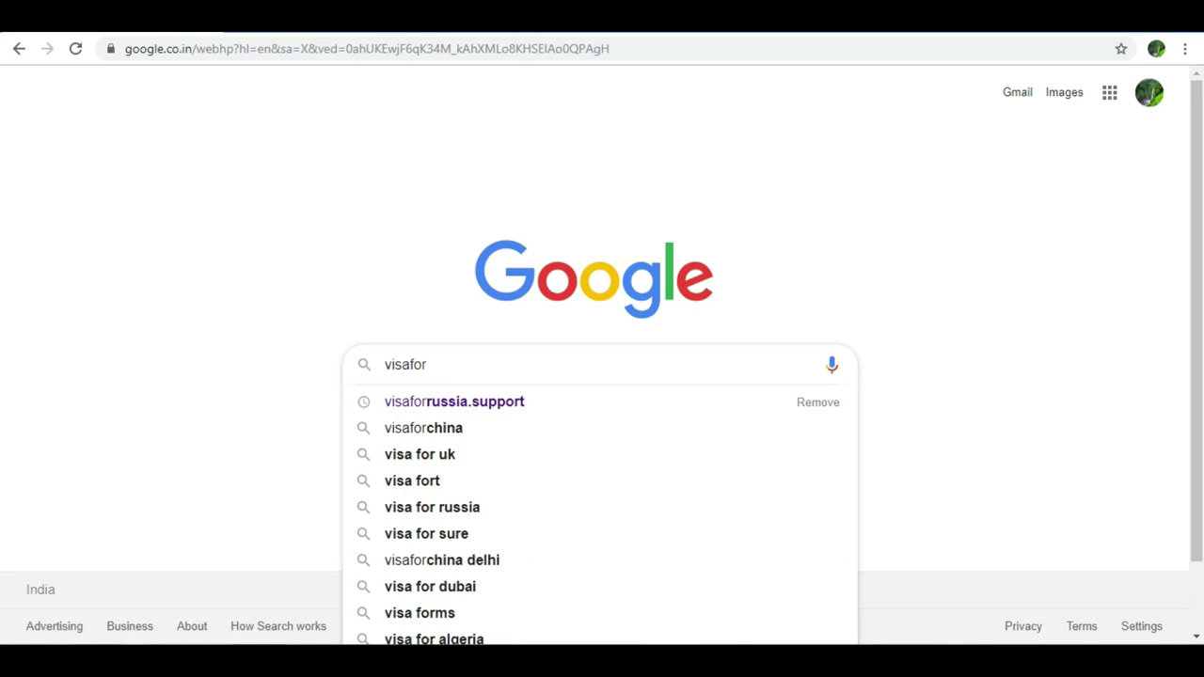
key(Down)
key(Return)
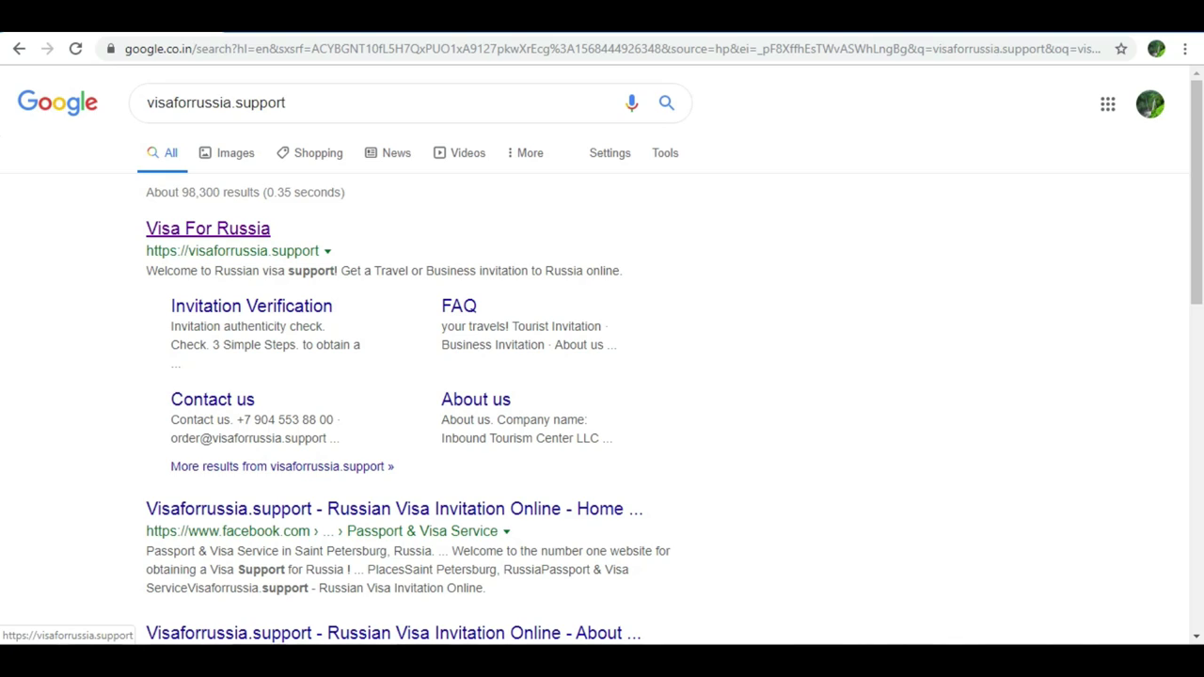
click(208, 229)
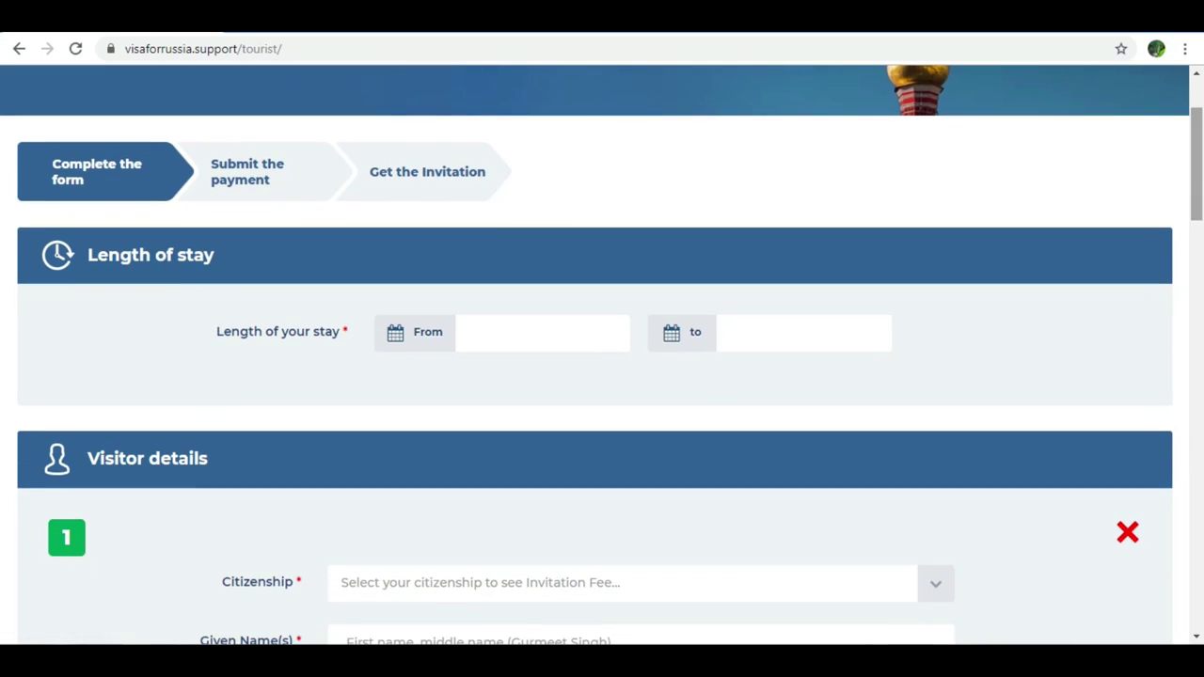
Step: Set the length of stay from 2 October 2019 to 8 October 2019
click(550, 333)
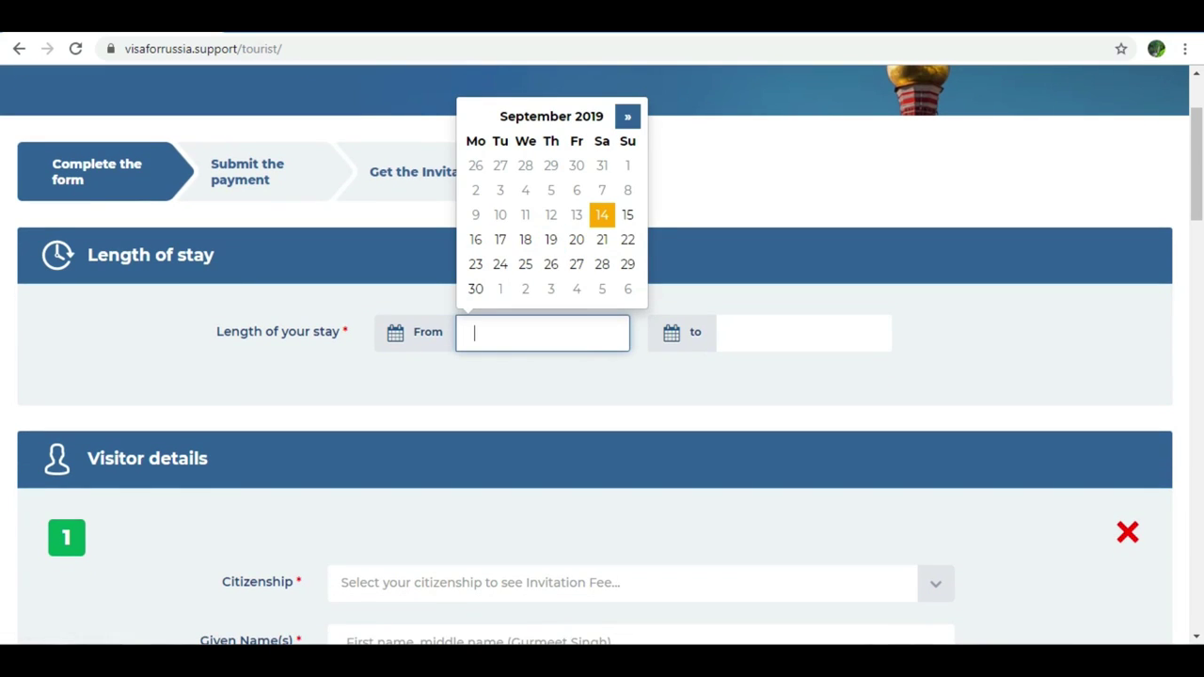
click(628, 115)
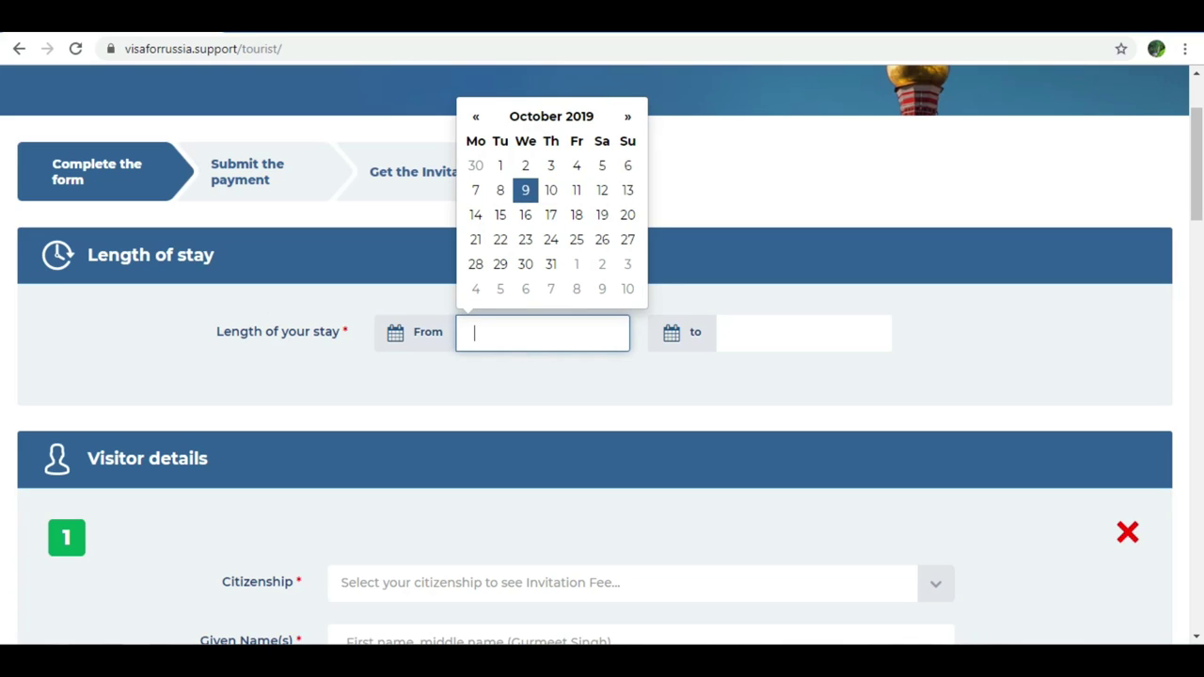
click(525, 166)
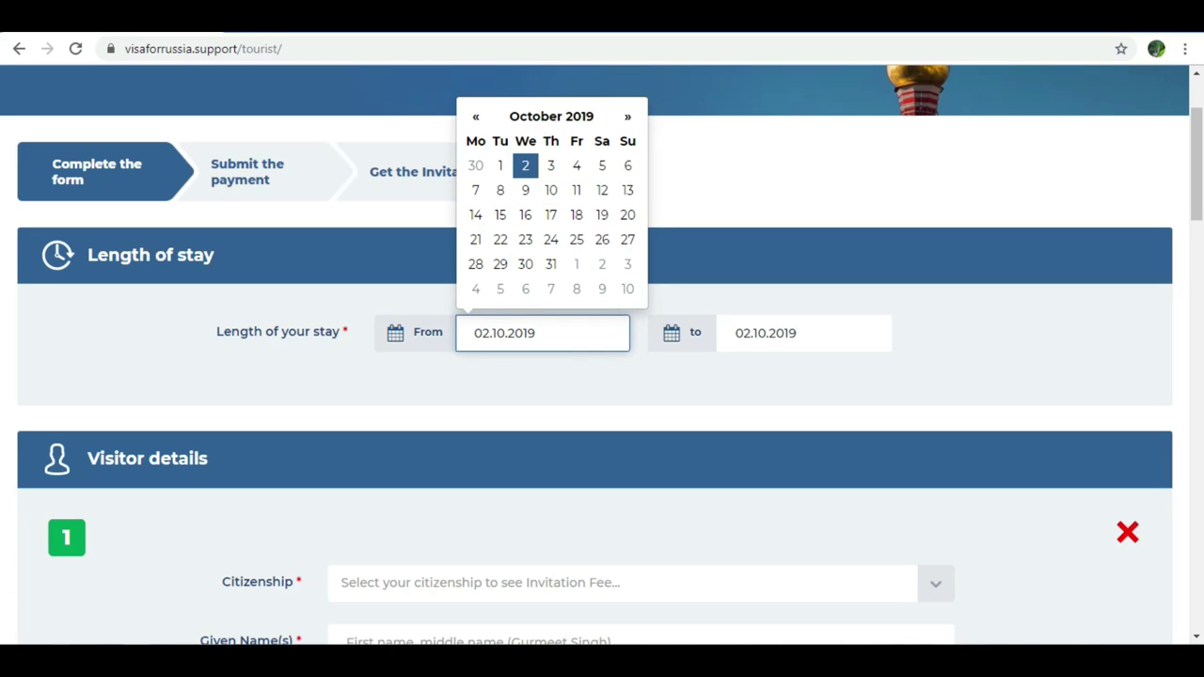
click(758, 333)
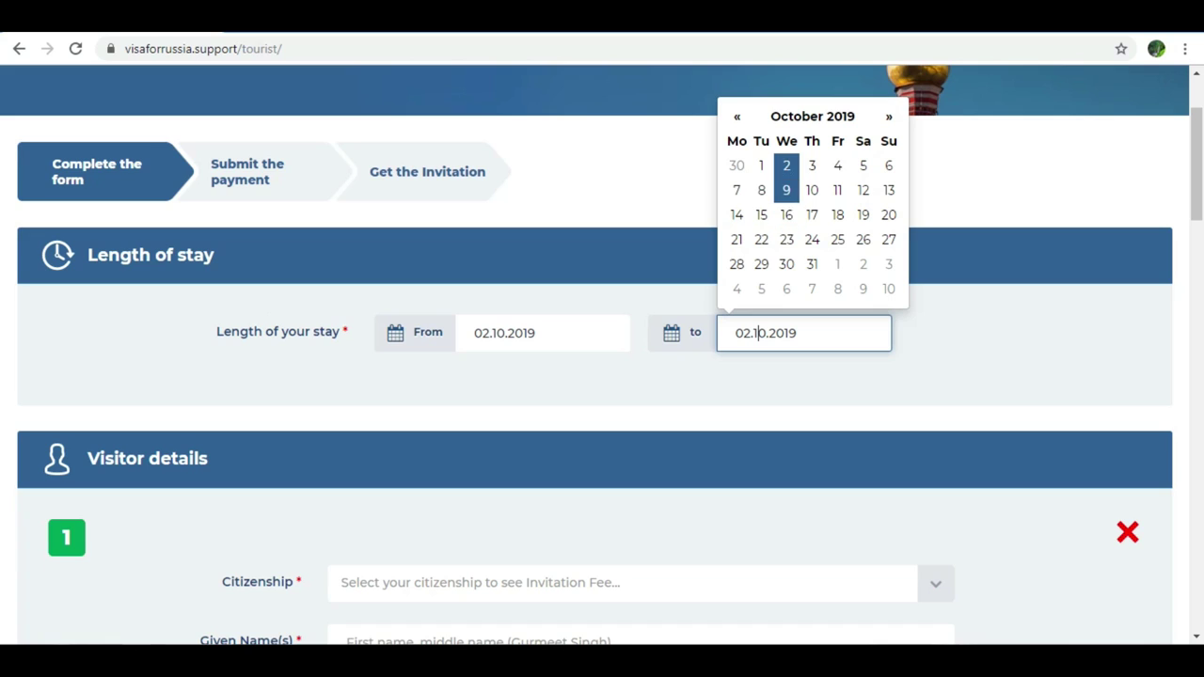
click(761, 190)
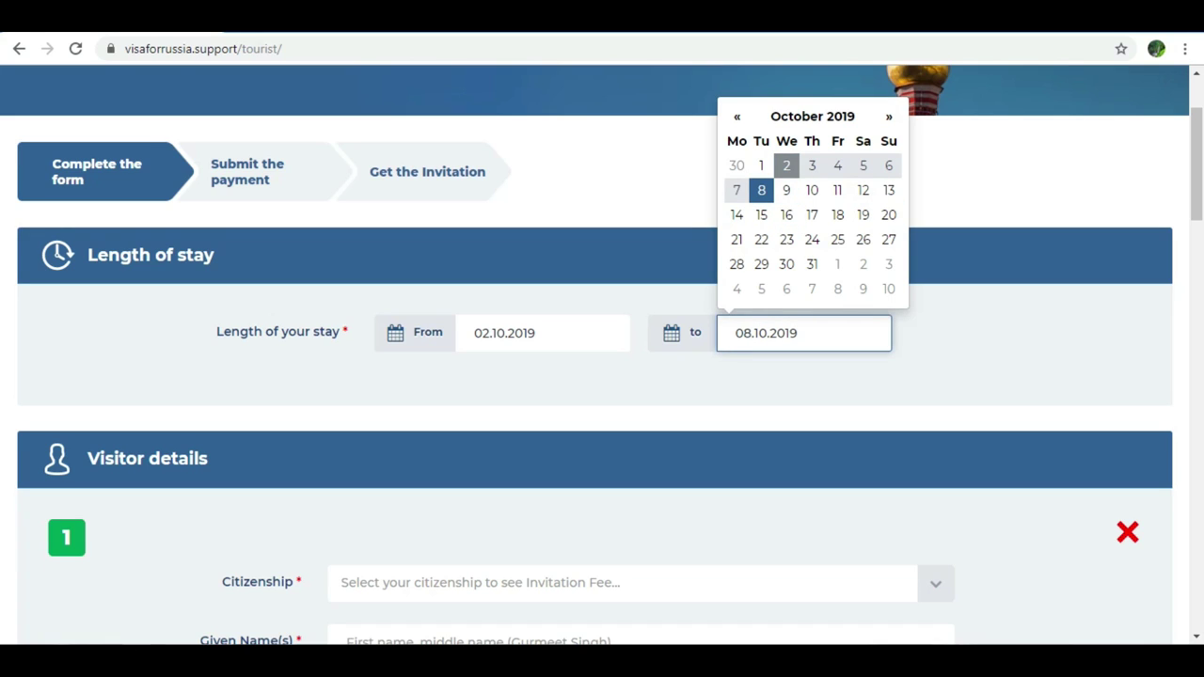
scroll(603, 376, down, 3)
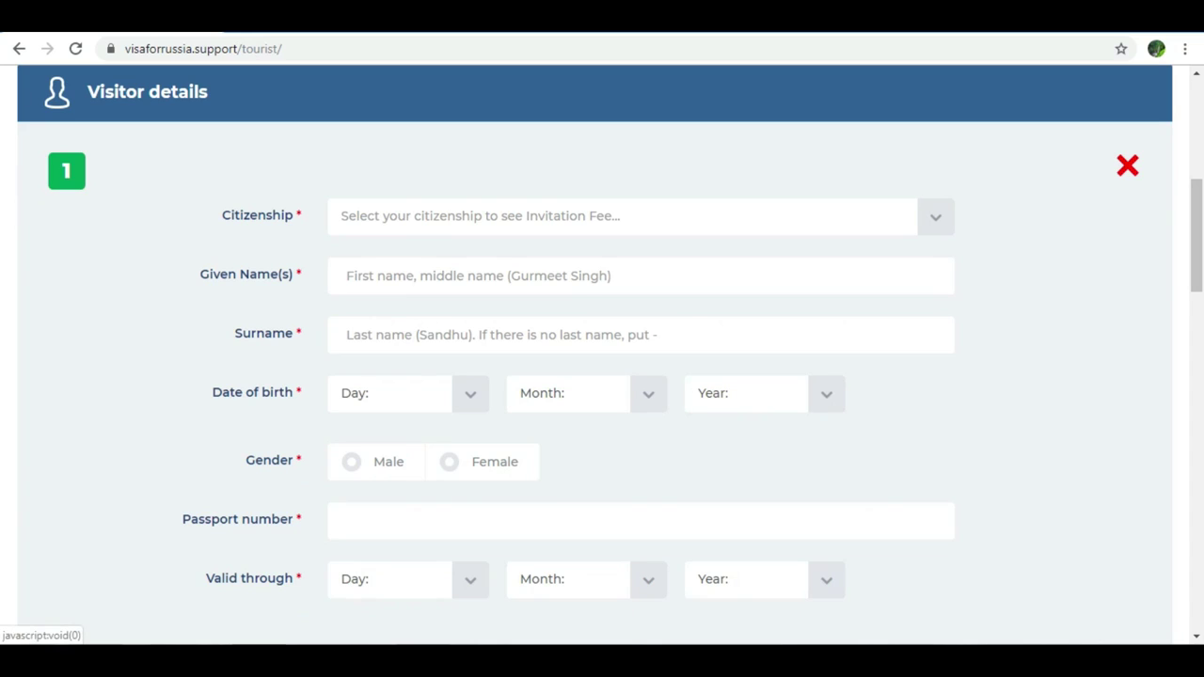
Step: Choose India as citizenship, enter the visitor's given names, and use '-' as surname
click(621, 217)
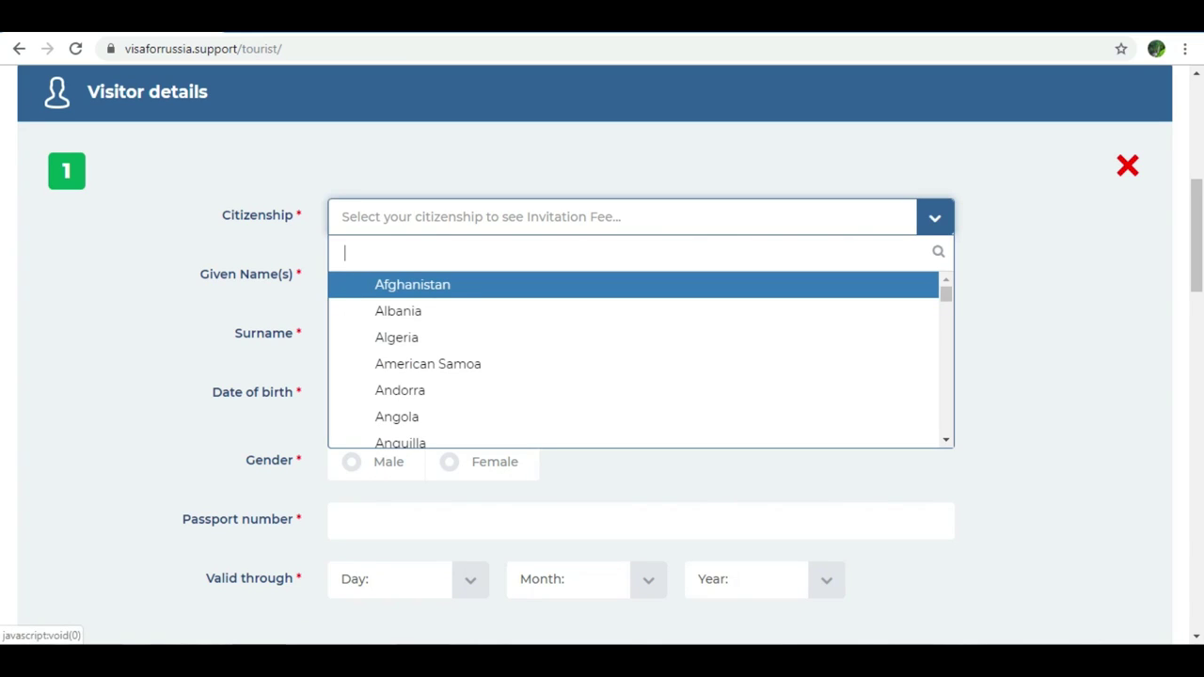
text(ind)
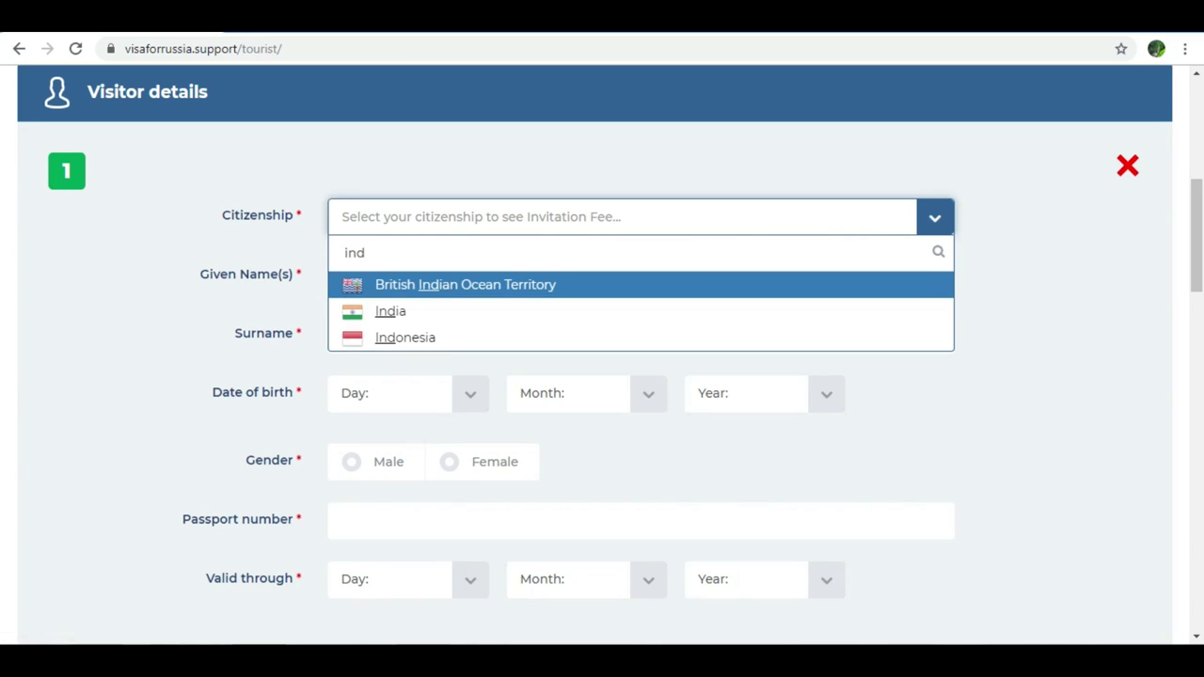
key(Down)
key(Return)
click(346, 276)
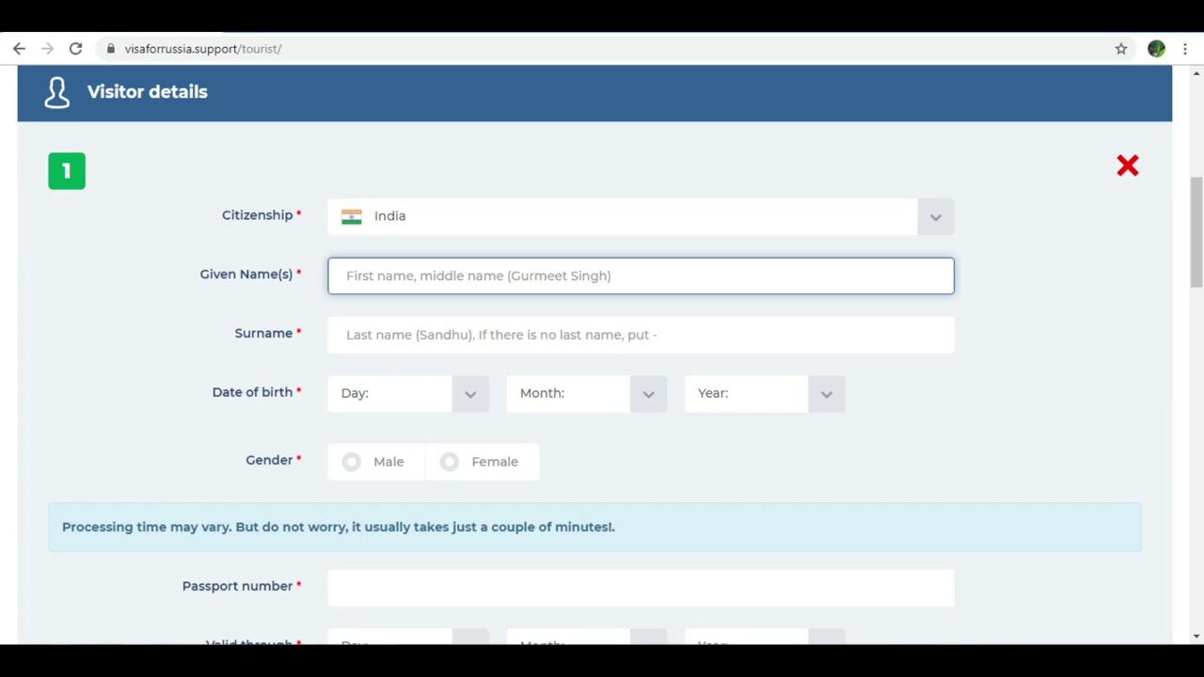
key(Tab)
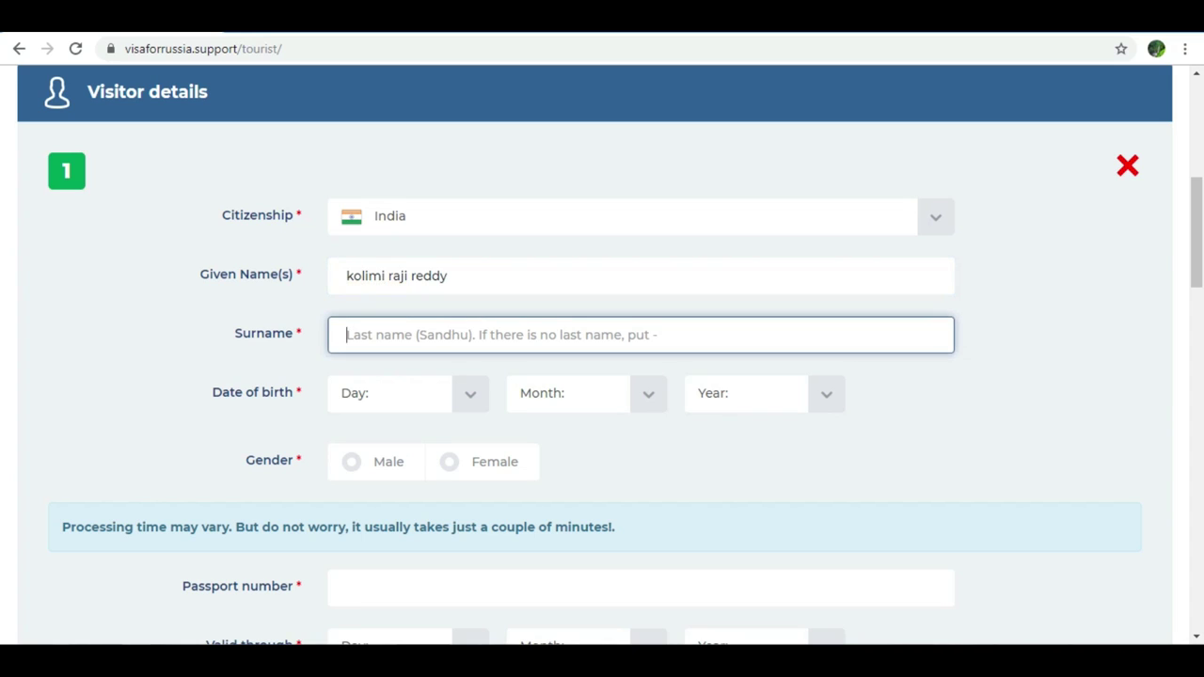
text(-)
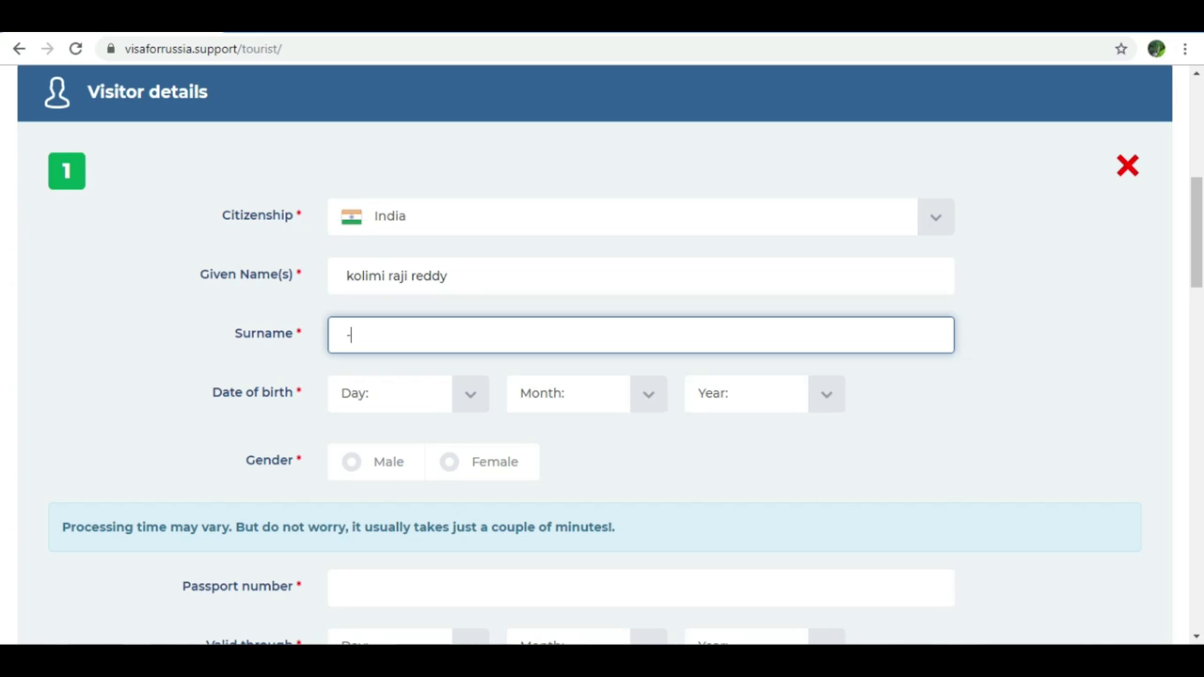
Step: Set the visitor's birth date to 1 January 1992 and gender to Male
click(407, 394)
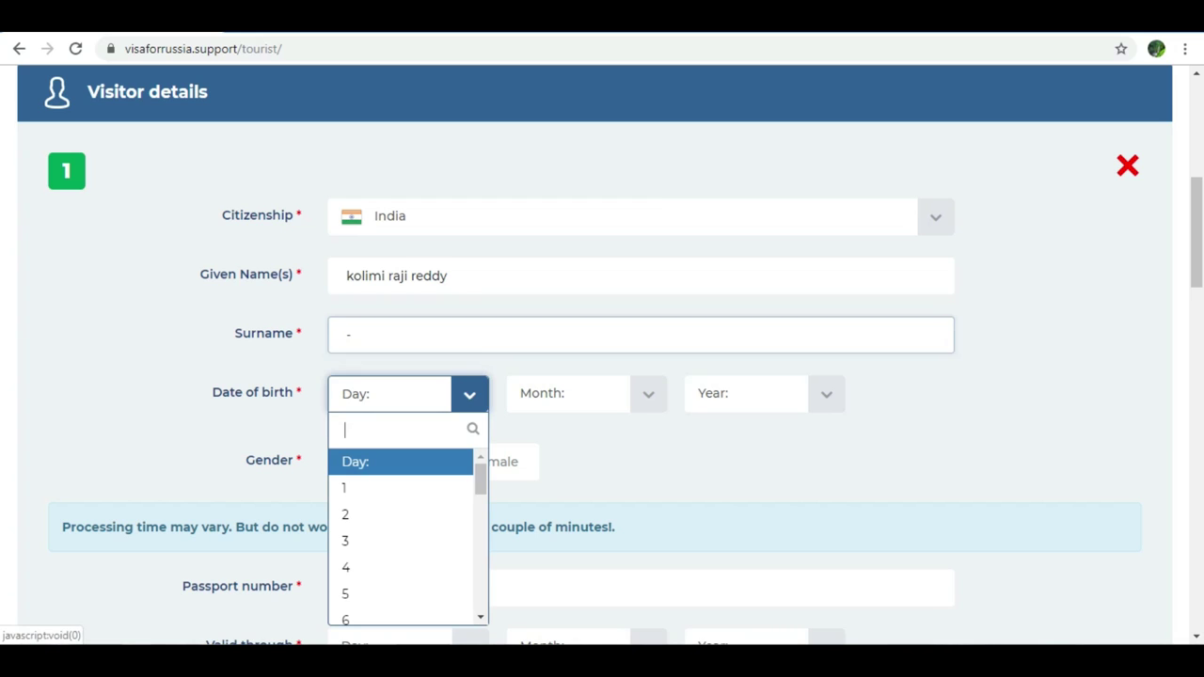
click(408, 487)
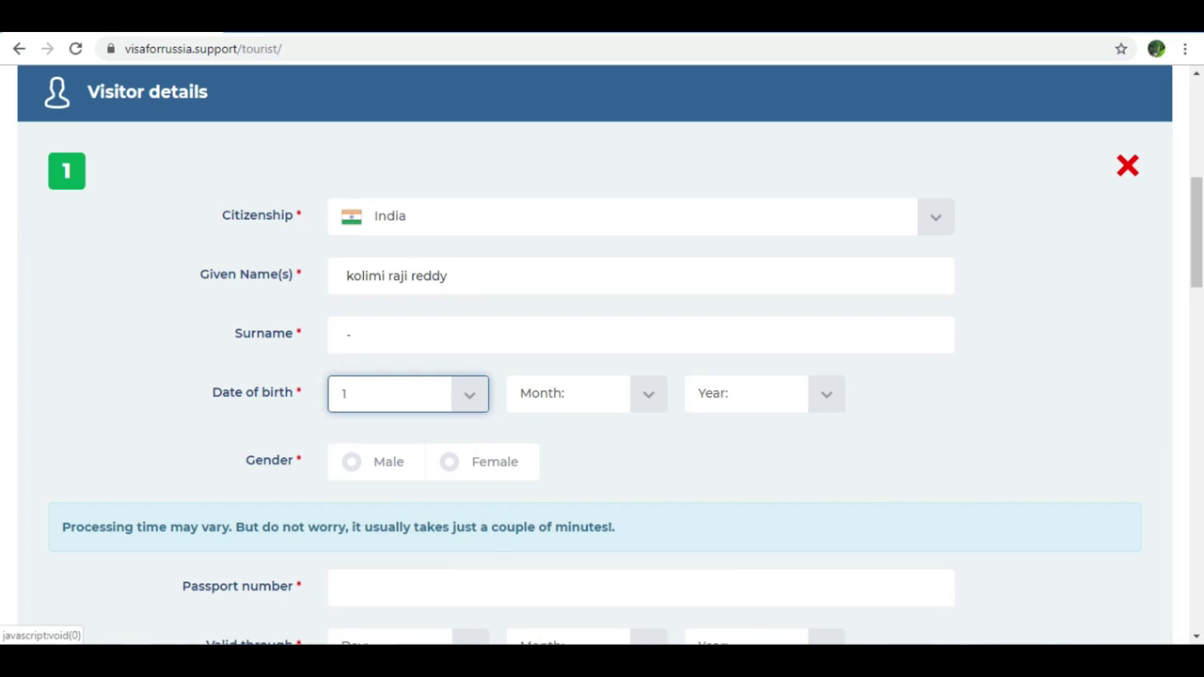
click(586, 393)
click(565, 486)
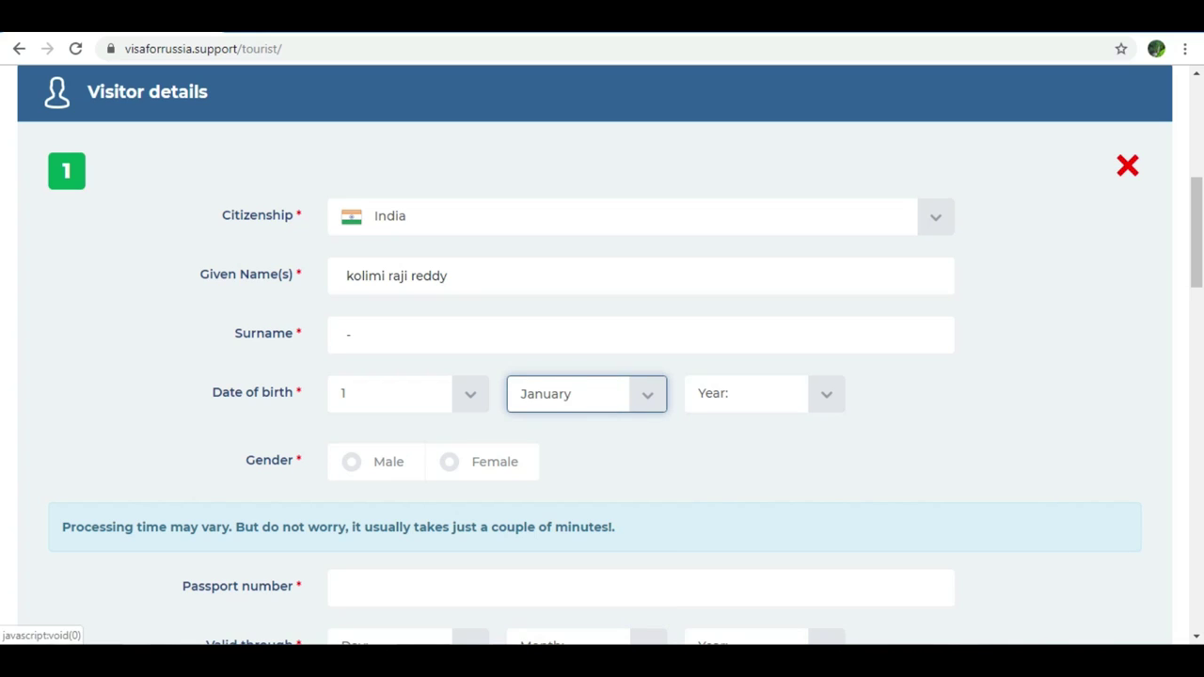
click(764, 393)
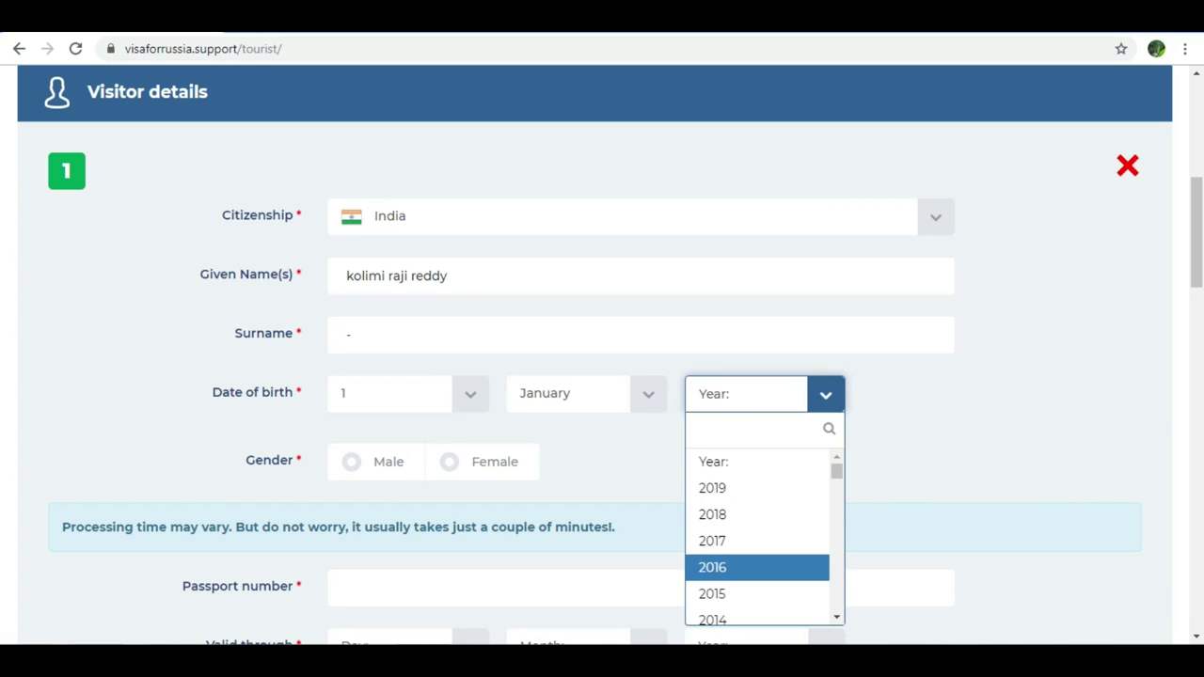
text(1999)
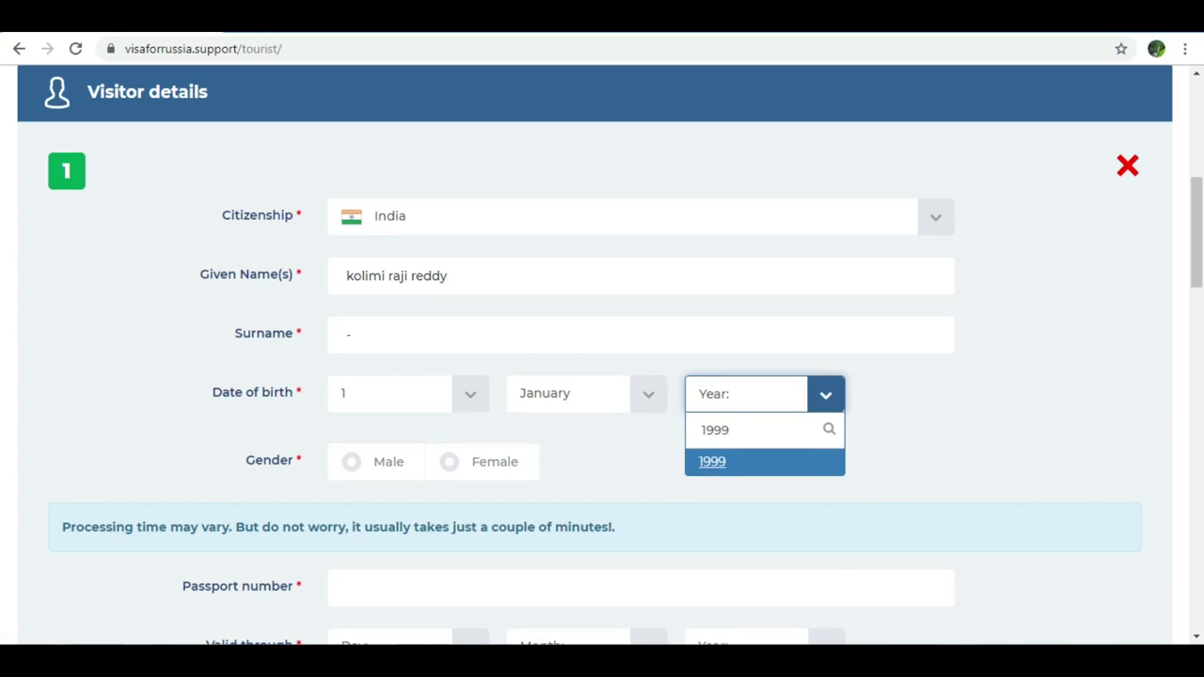
key(BackSpace)
text(2)
key(Return)
click(376, 462)
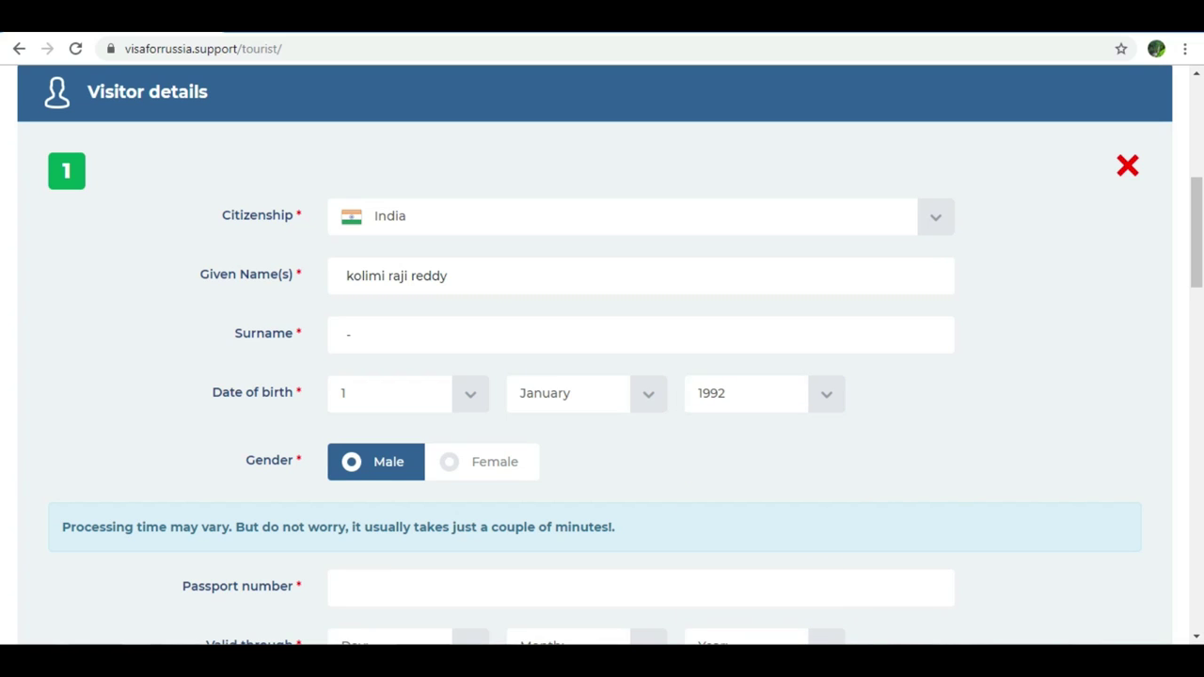
scroll(602, 376, down, 2)
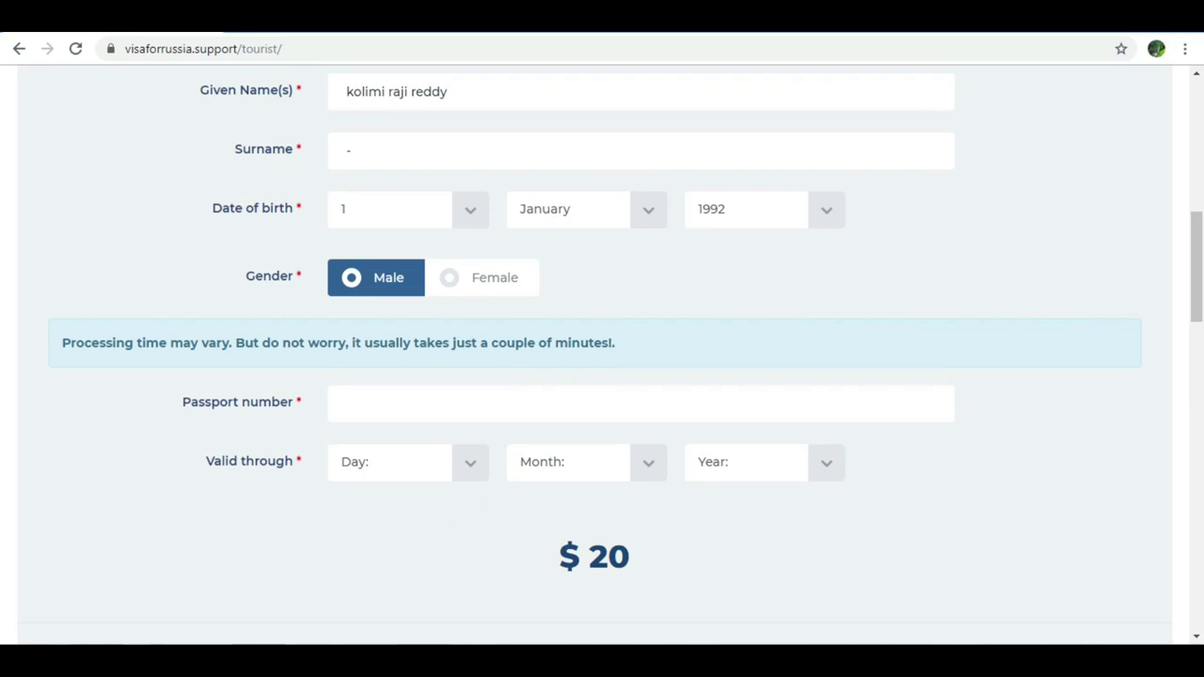
Step: Enter the passport number and set its validity date to 5 June 2025
click(640, 404)
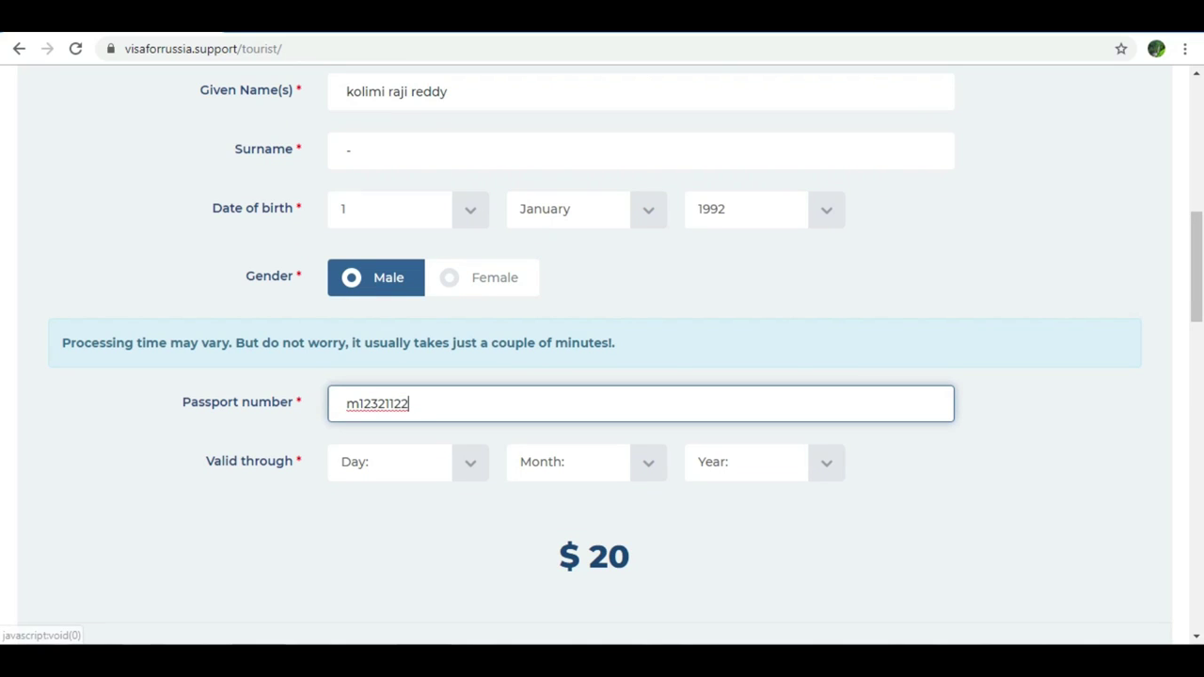
click(396, 462)
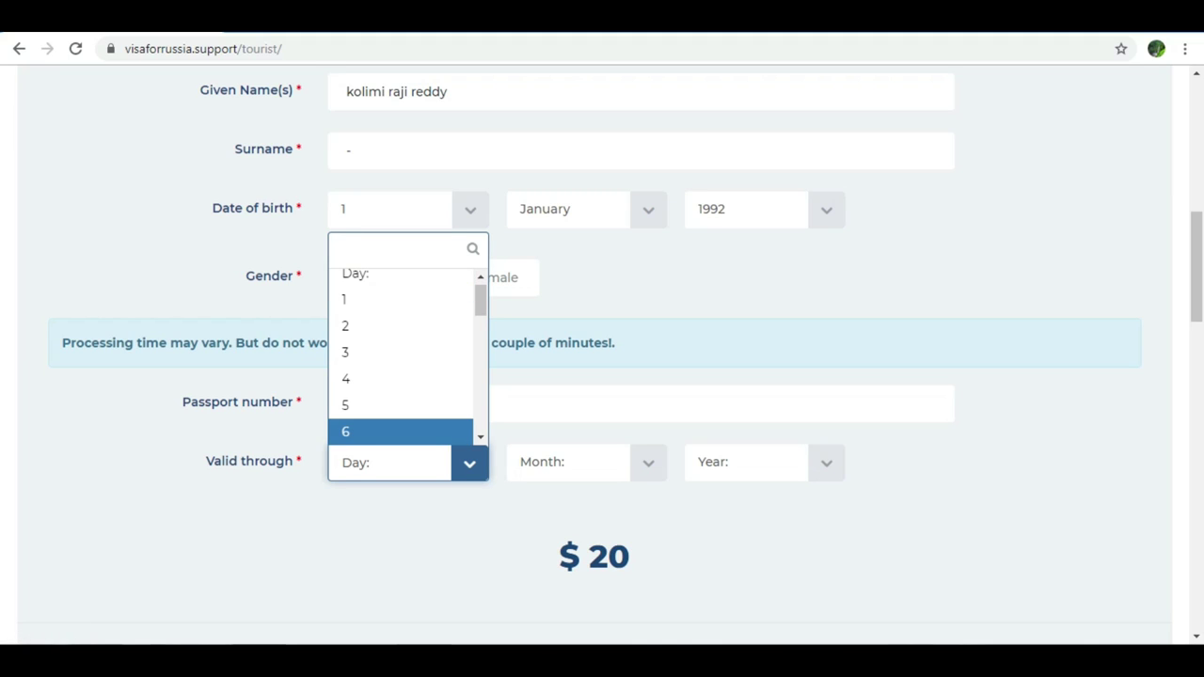
click(400, 405)
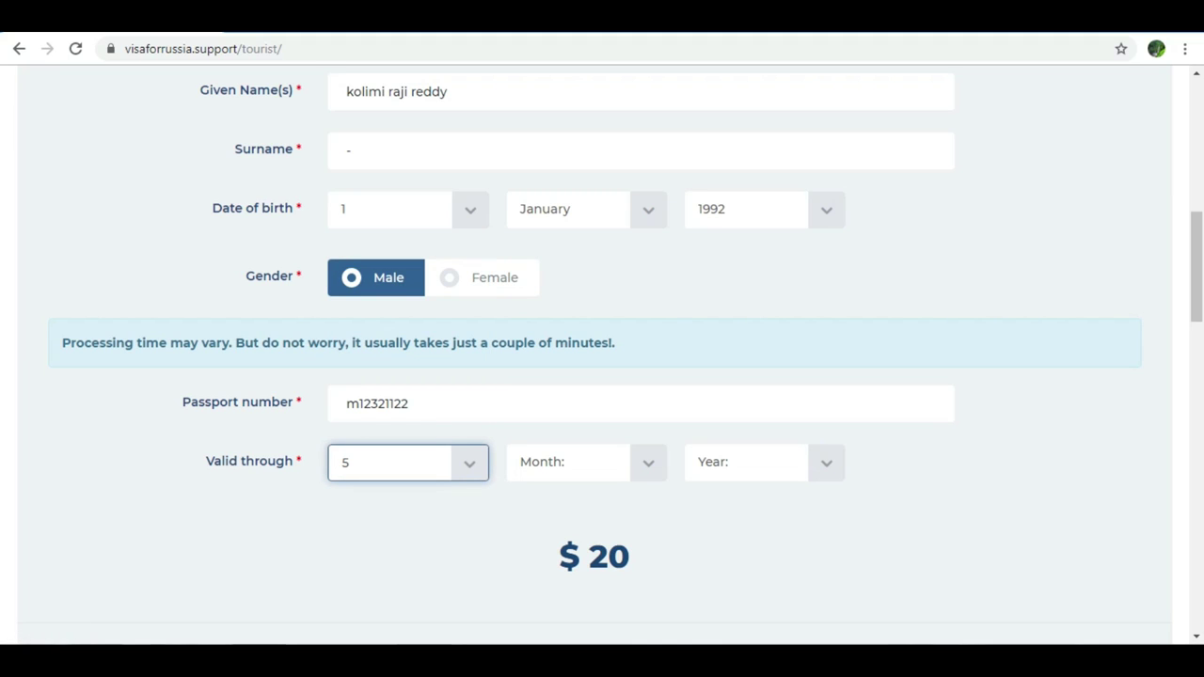
click(564, 462)
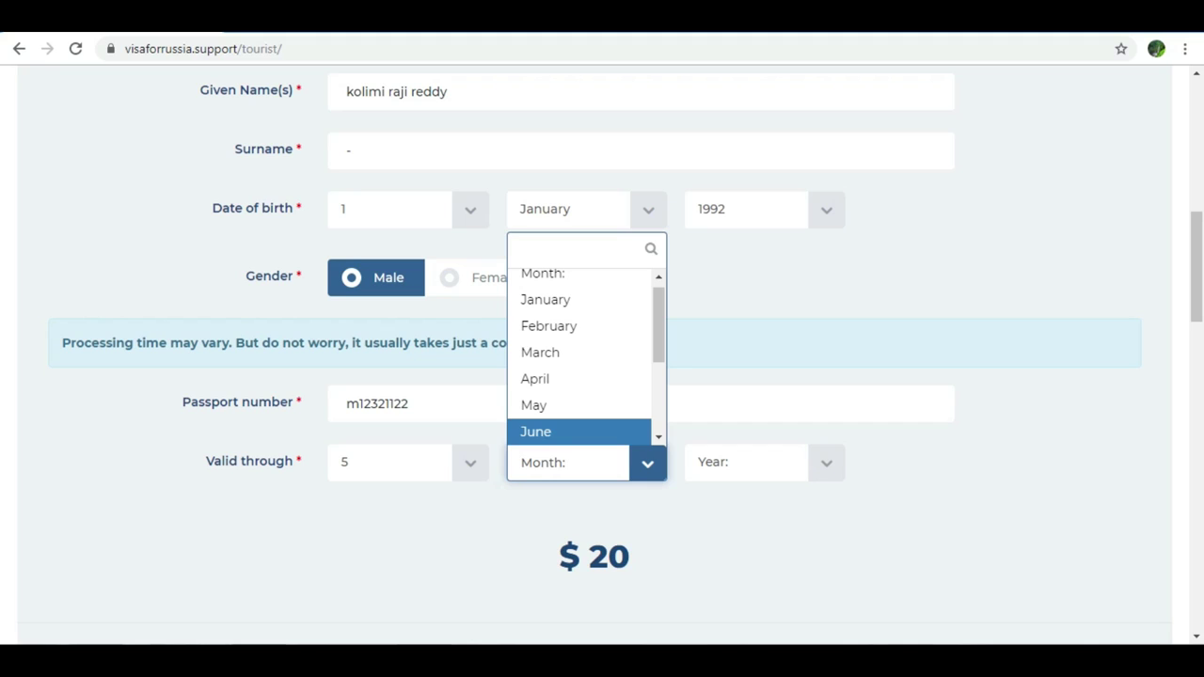
click(555, 431)
click(744, 462)
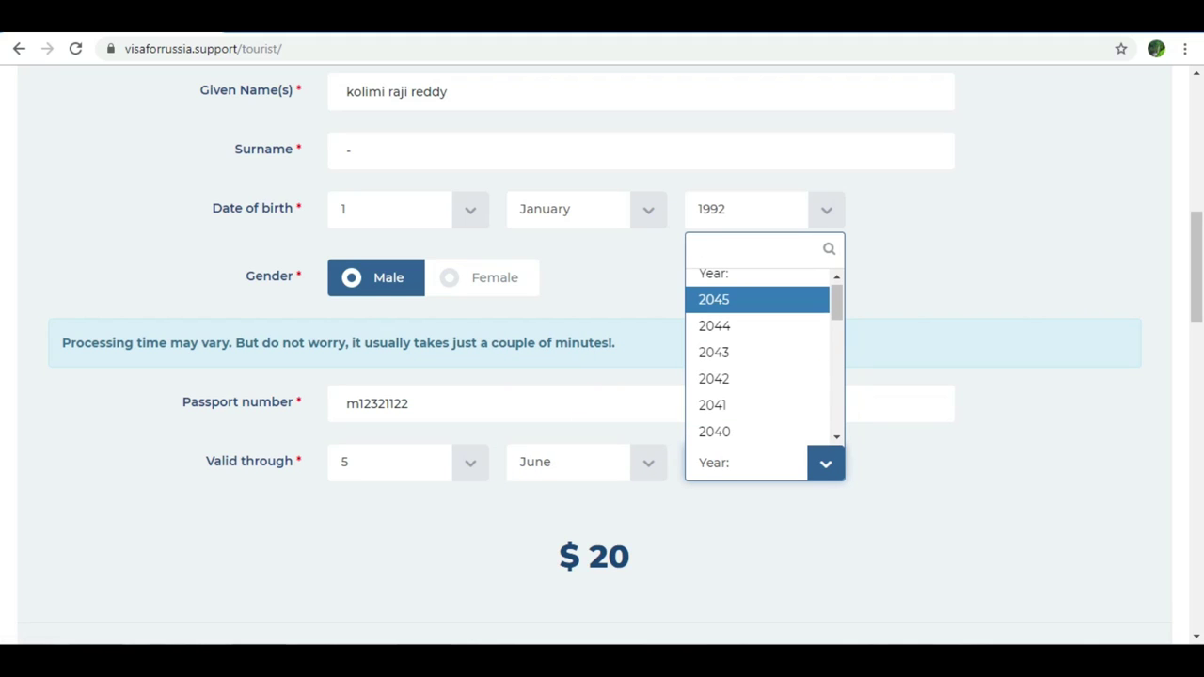
scroll(758, 358, down, 5)
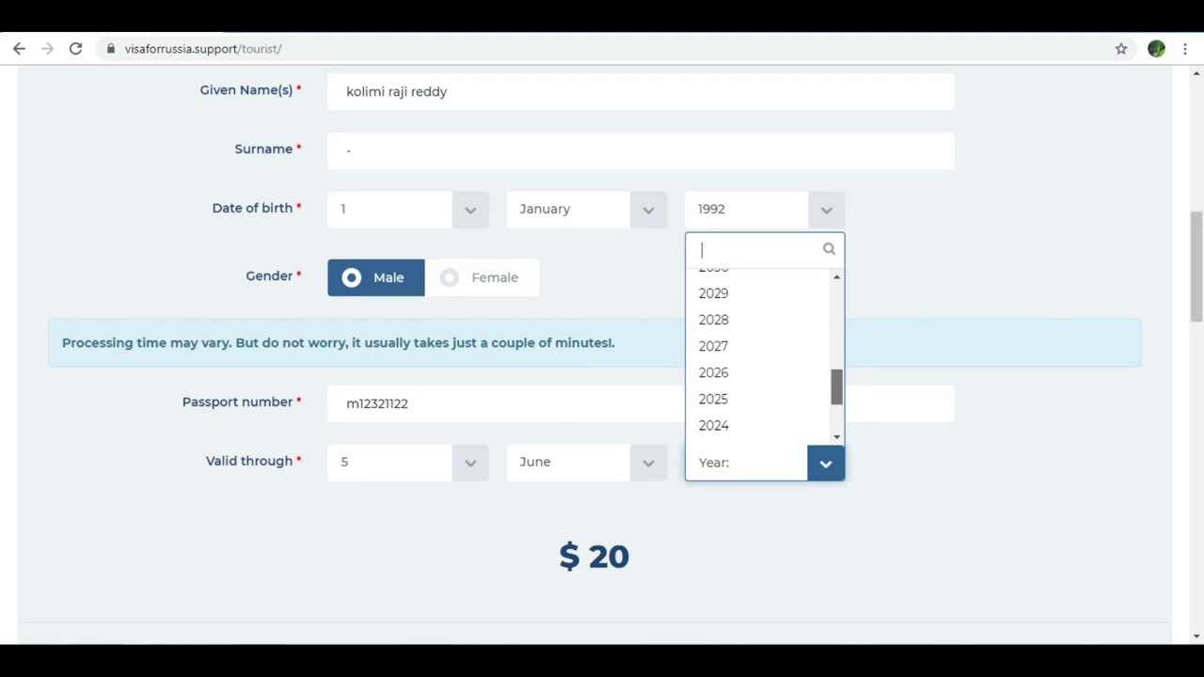
click(713, 398)
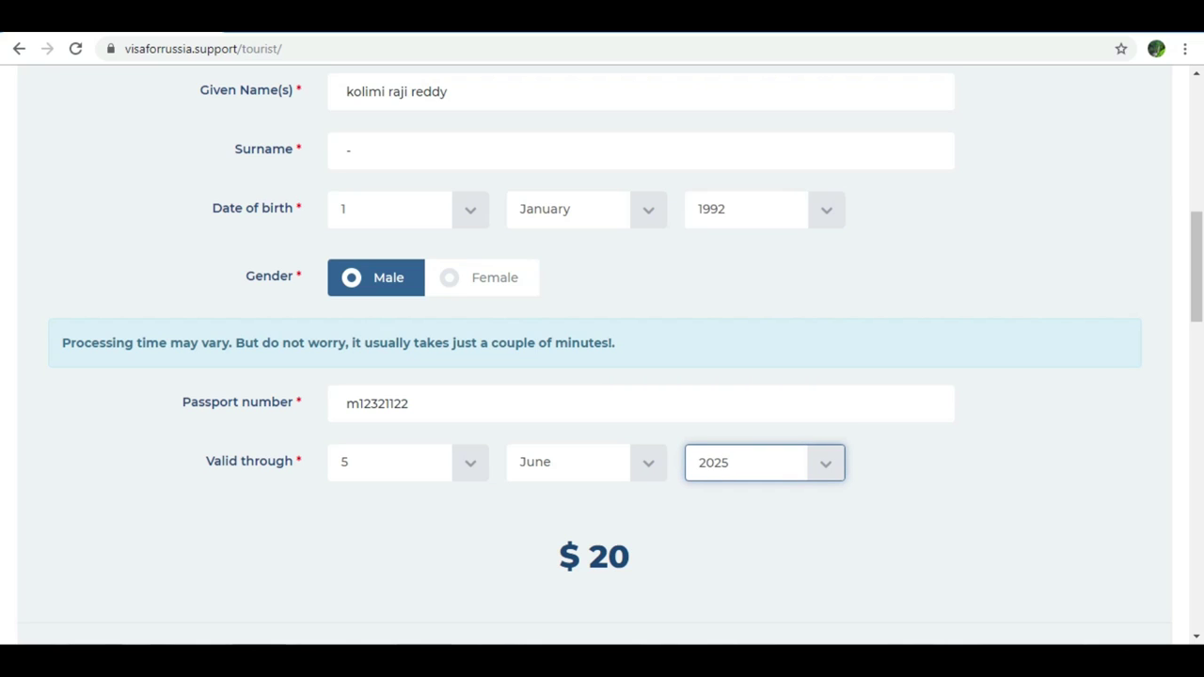
scroll(602, 357, down, 2)
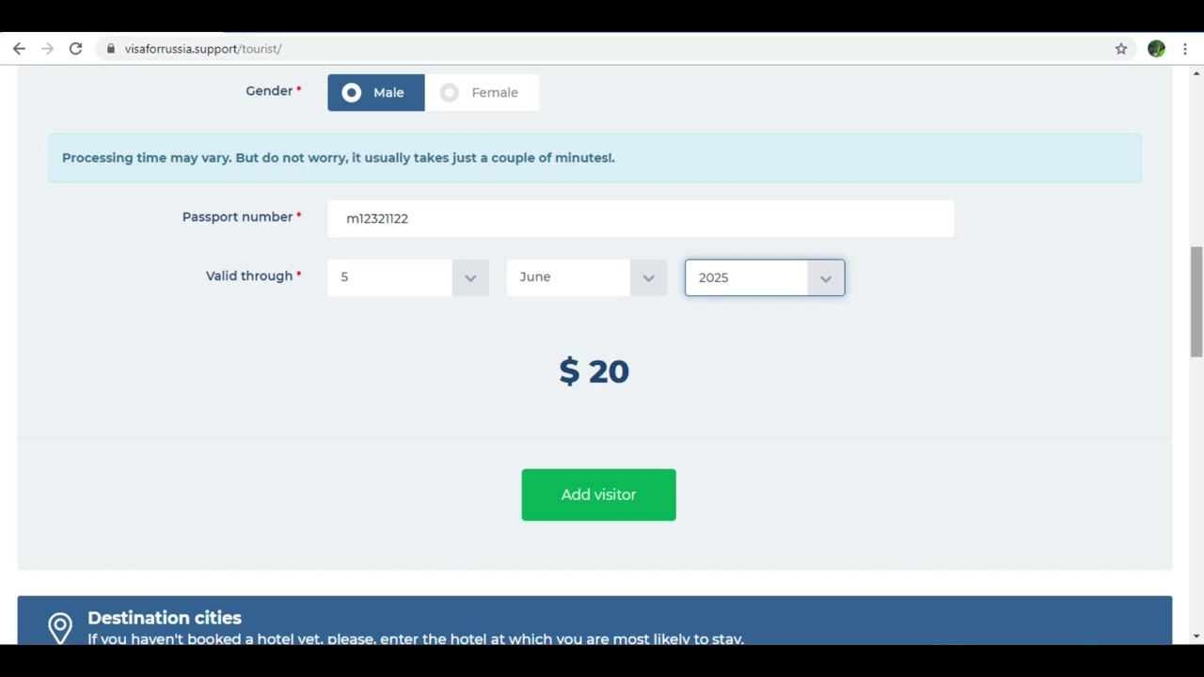
scroll(603, 376, down, 2)
Step: Choose Moscow as destination city 1, leaving the hotel unselected for now
scroll(602, 376, down, 2)
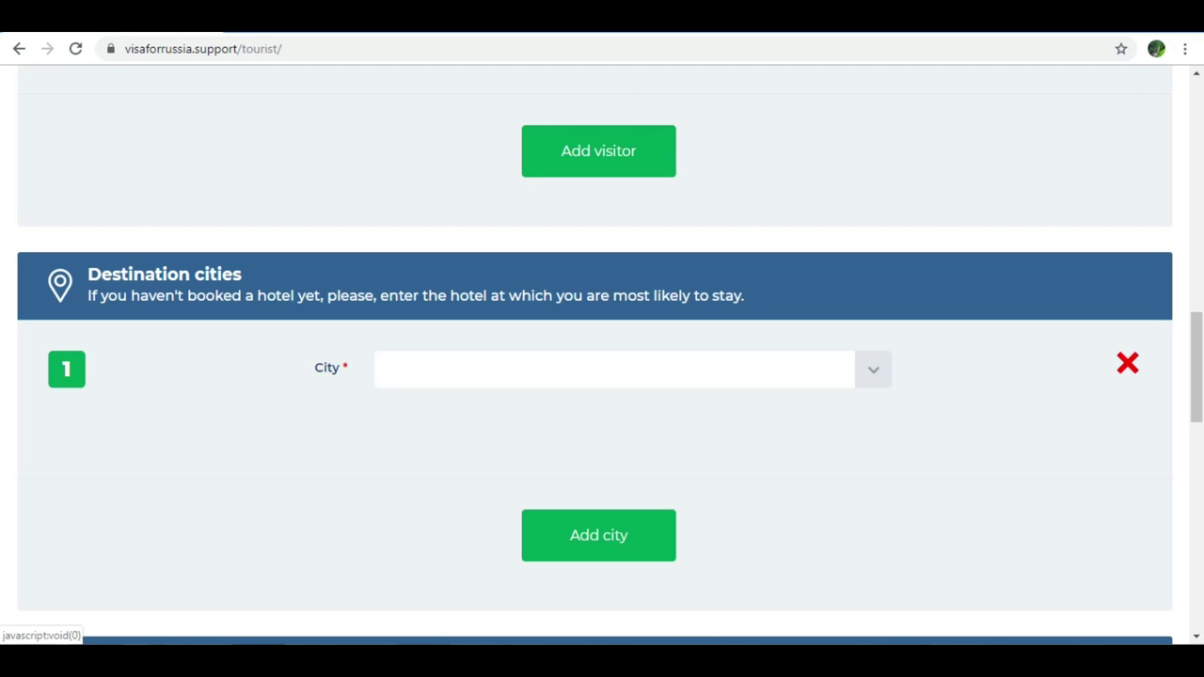
click(613, 369)
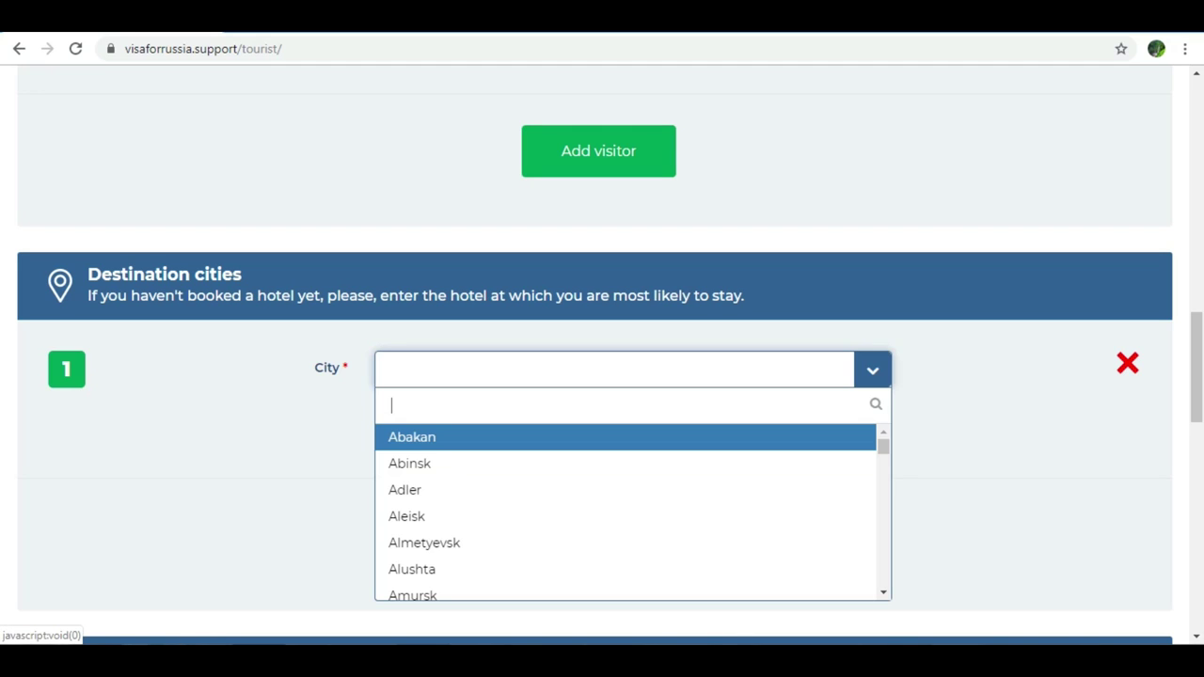
text(mosco)
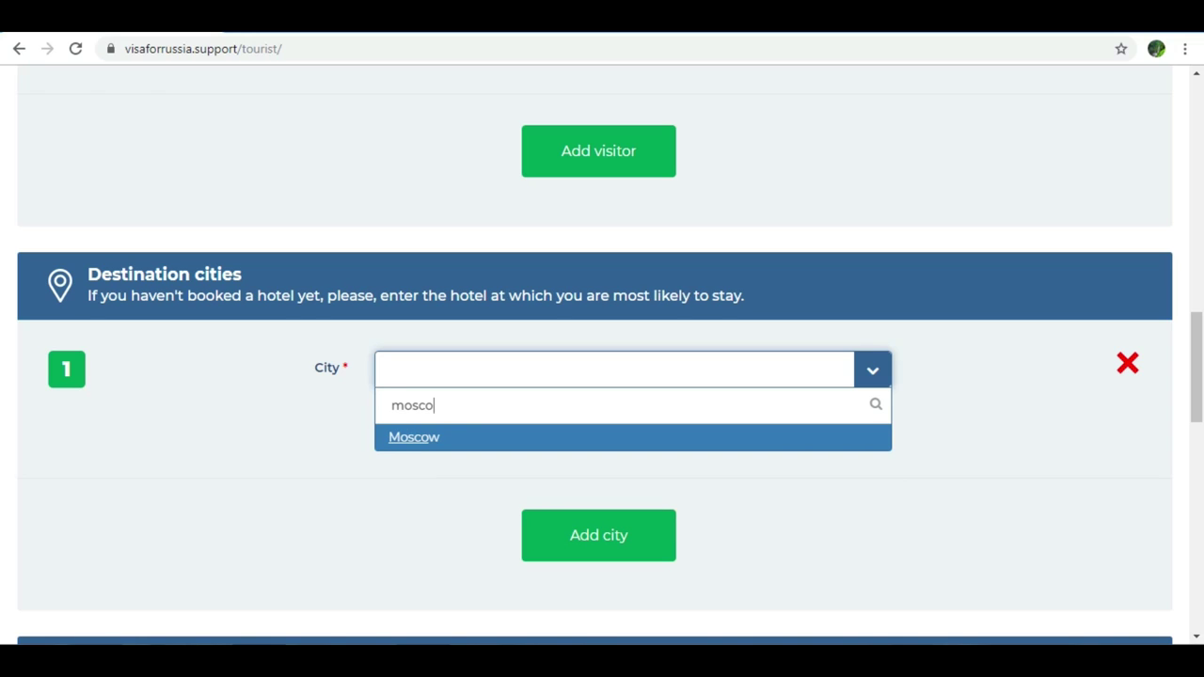
key(Return)
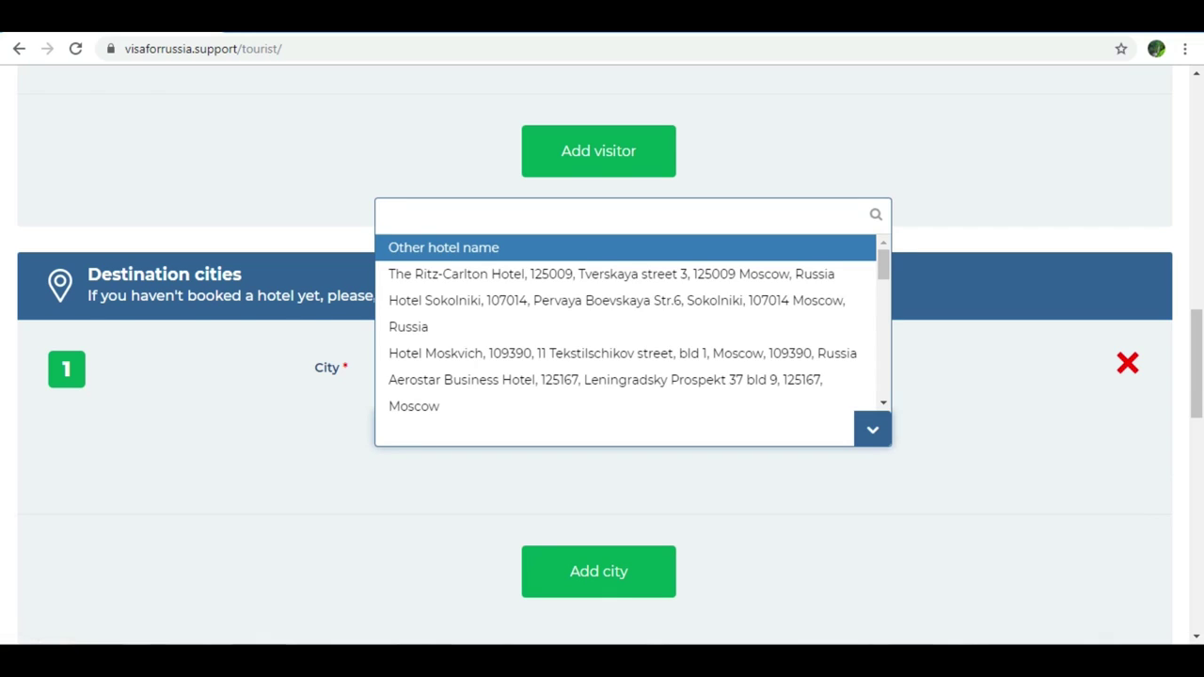
text(sa)
key(BackSpace)
key(BackSpace)
key(Escape)
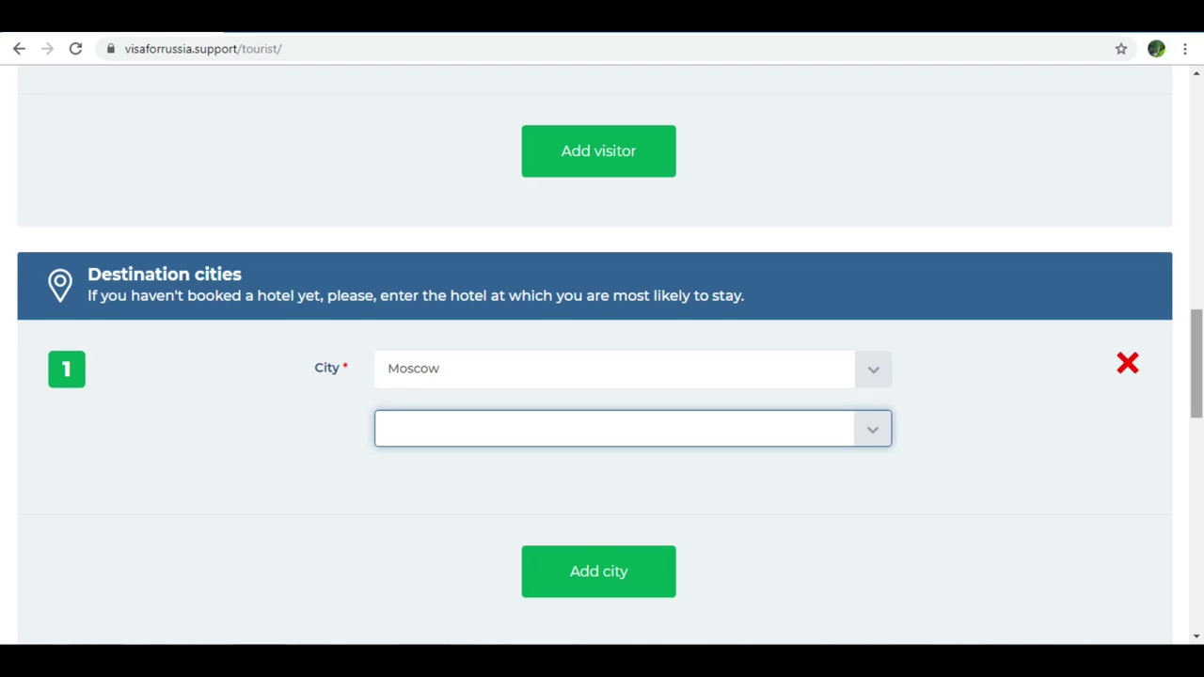
scroll(602, 376, down, 3)
scroll(564, 432, down, 1)
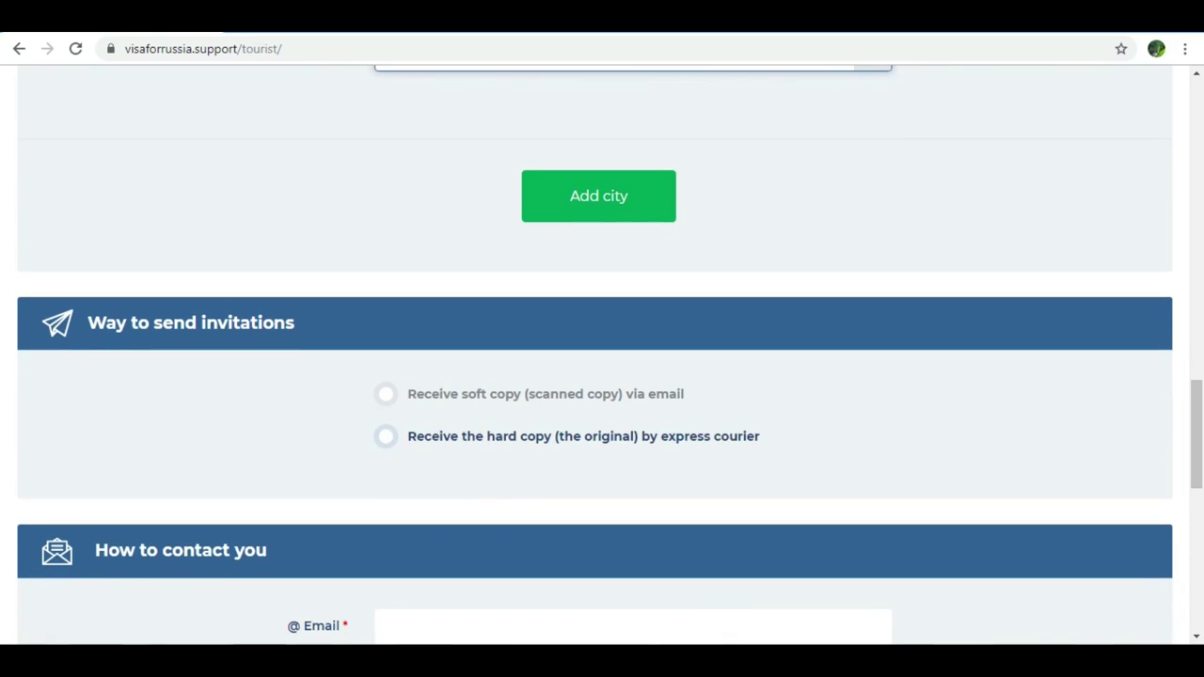
Step: Choose to receive the scanned soft copy of the invitation via email
click(386, 393)
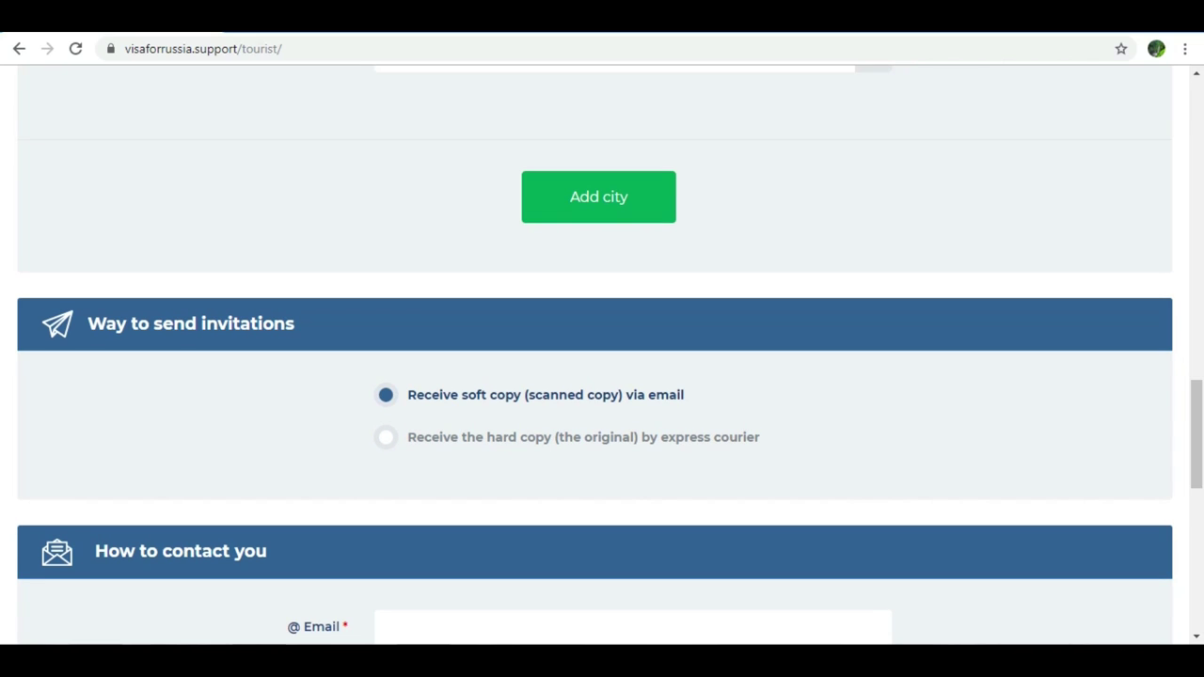
scroll(602, 357, down, 1)
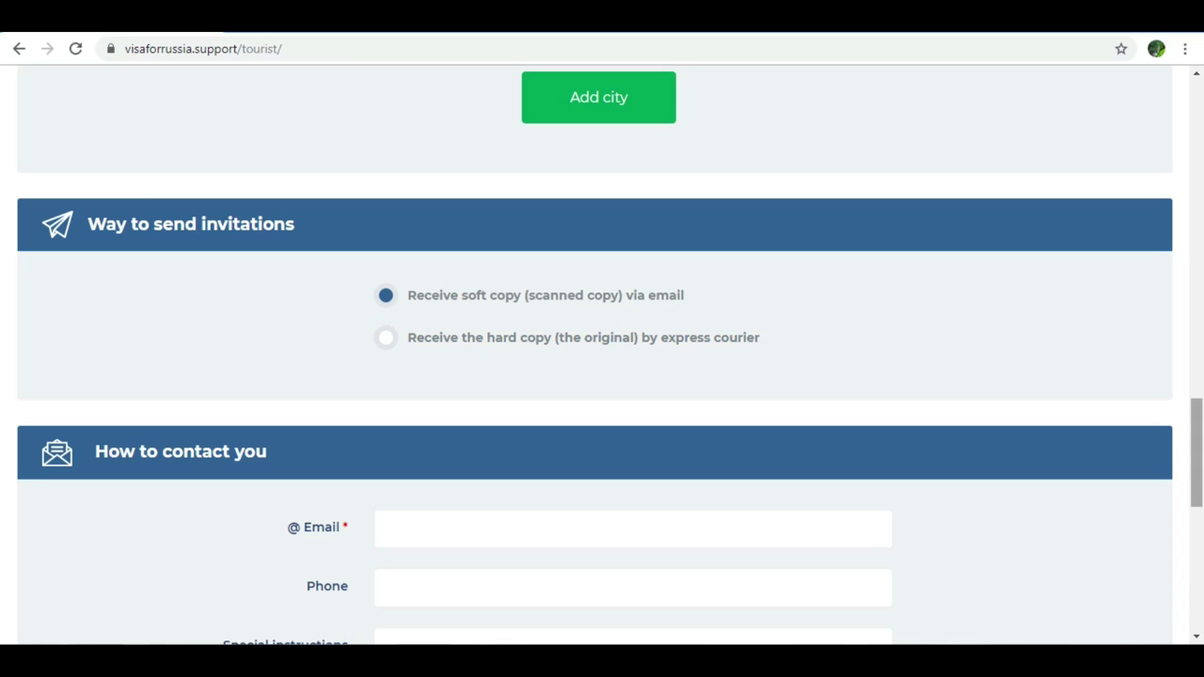
scroll(602, 357, down, 3)
Step: Fill in the contact e-mail address and phone number
click(632, 242)
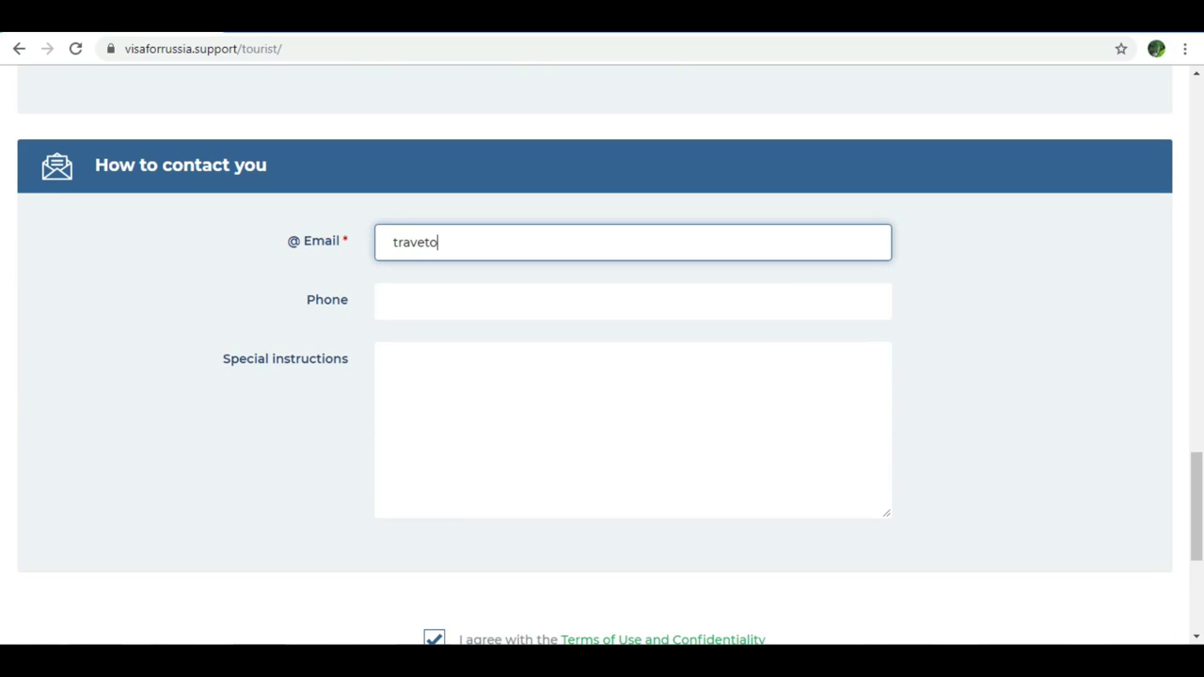
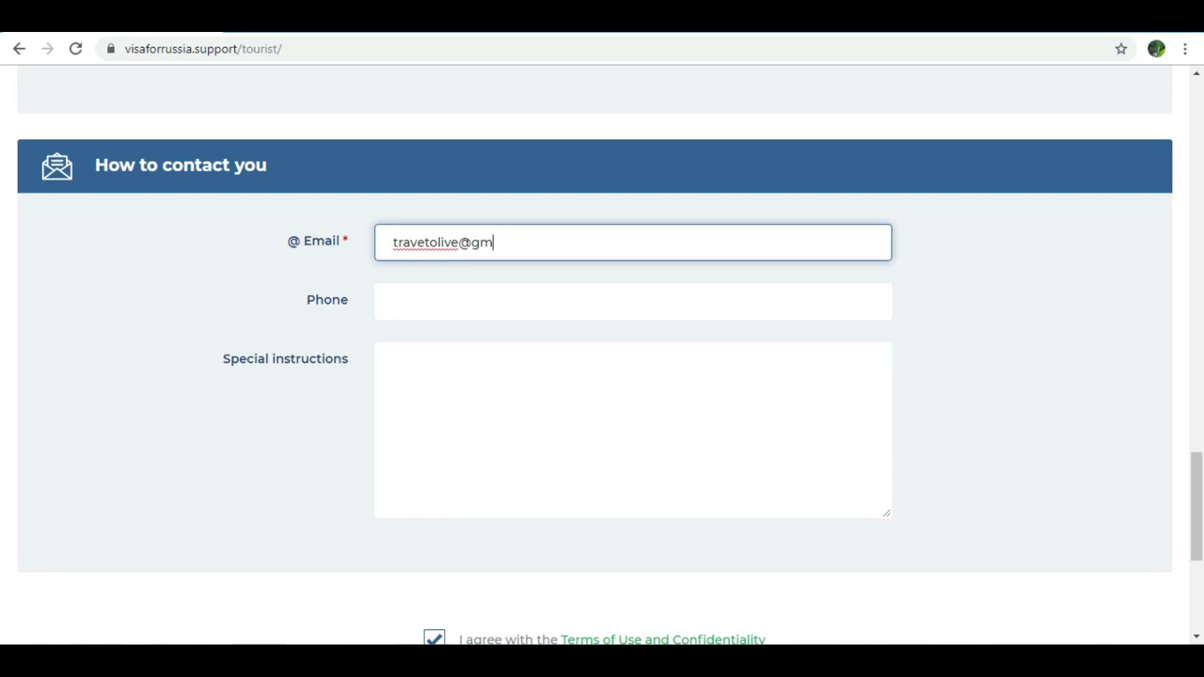
click(633, 302)
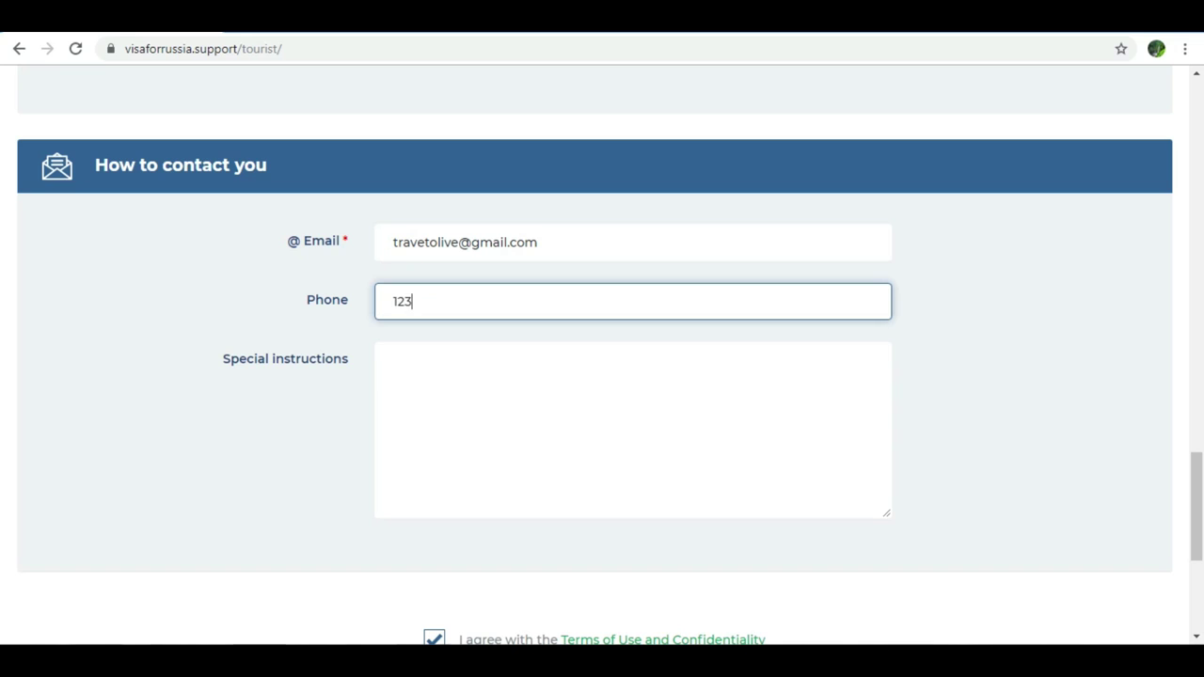
Step: Try going to payment and dismiss the missing required fields alert
scroll(602, 376, down, 2)
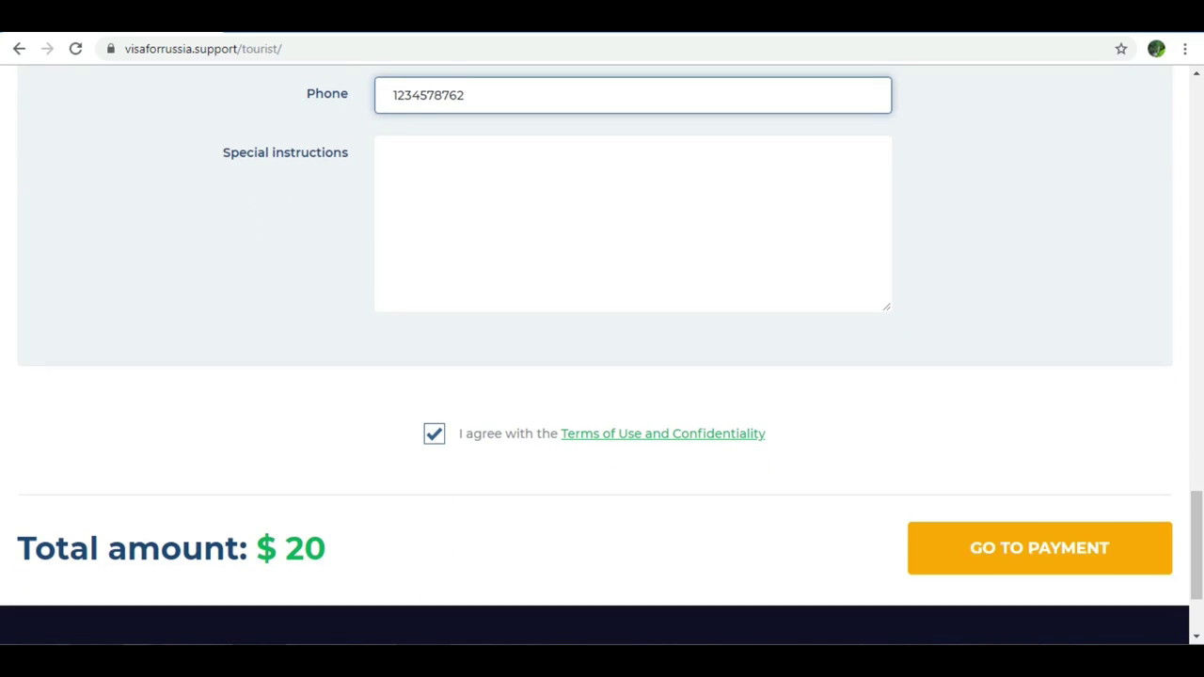
key(Return)
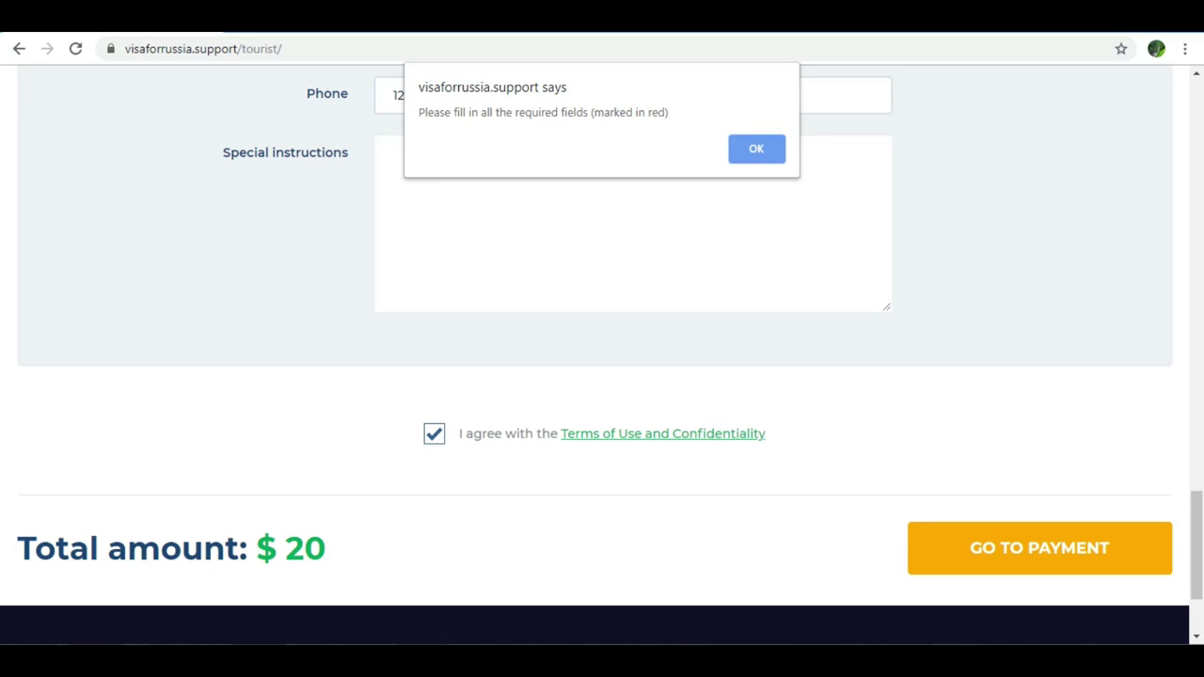
key(Return)
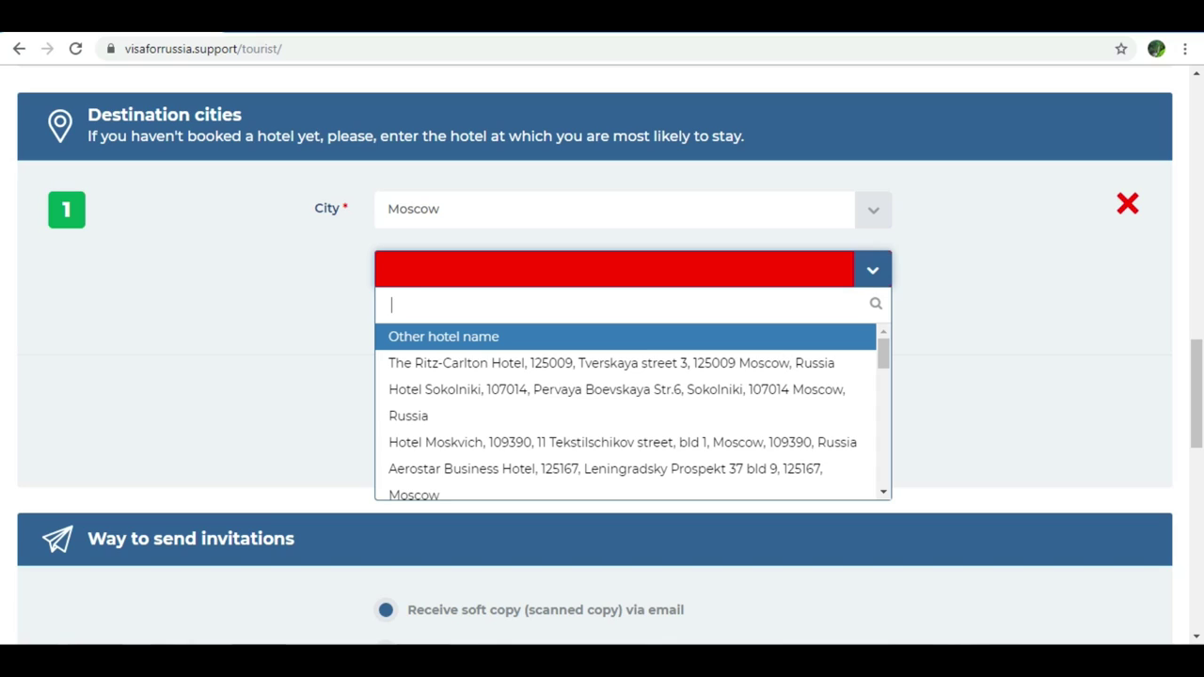
Step: Set the Moscow hotel to The Ritz-Carlton Hotel, Tverskaya street 3
text(the ri)
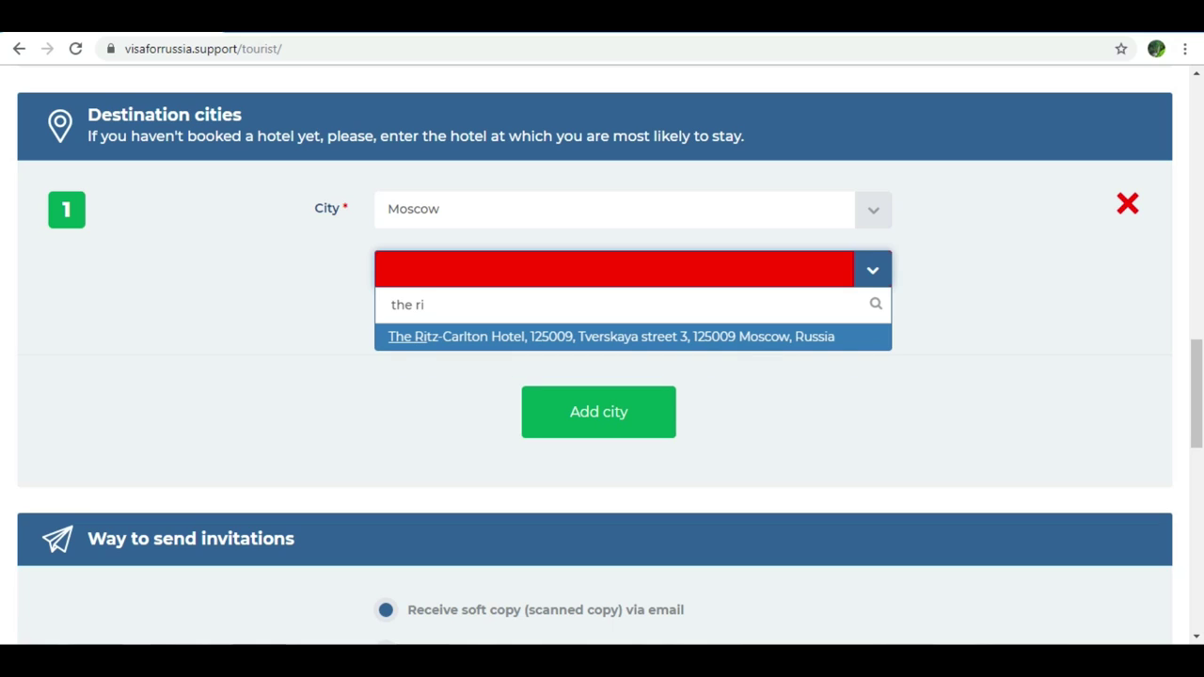
key(Return)
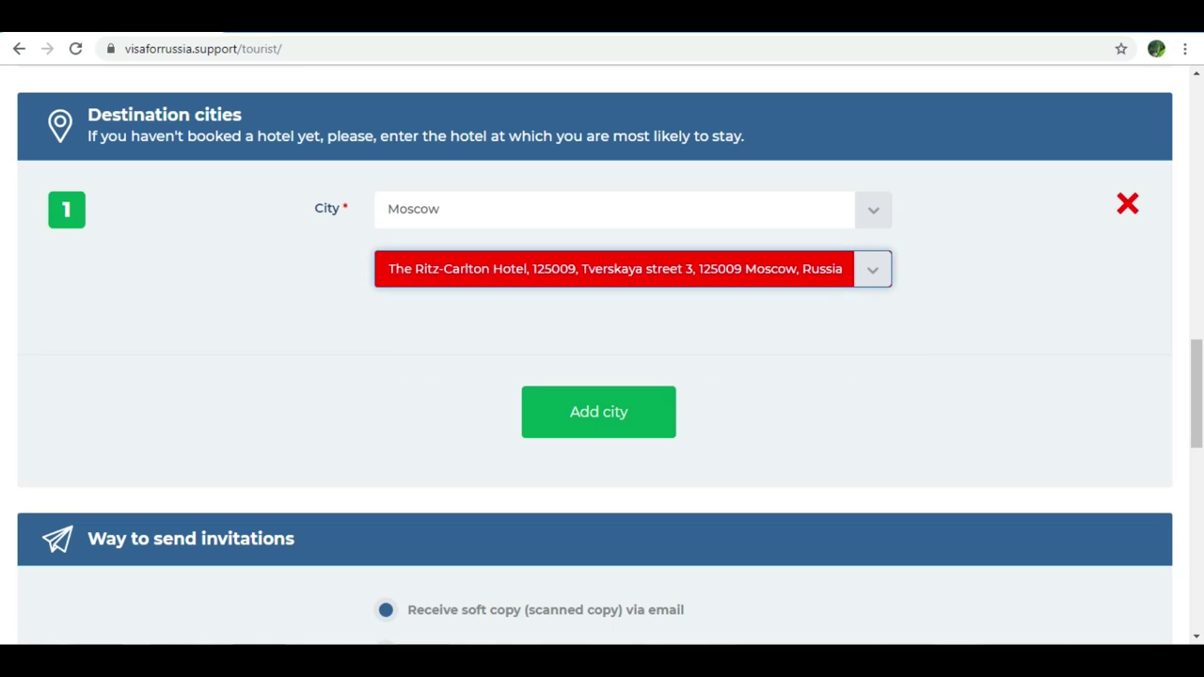
scroll(1039, 426, down, 10)
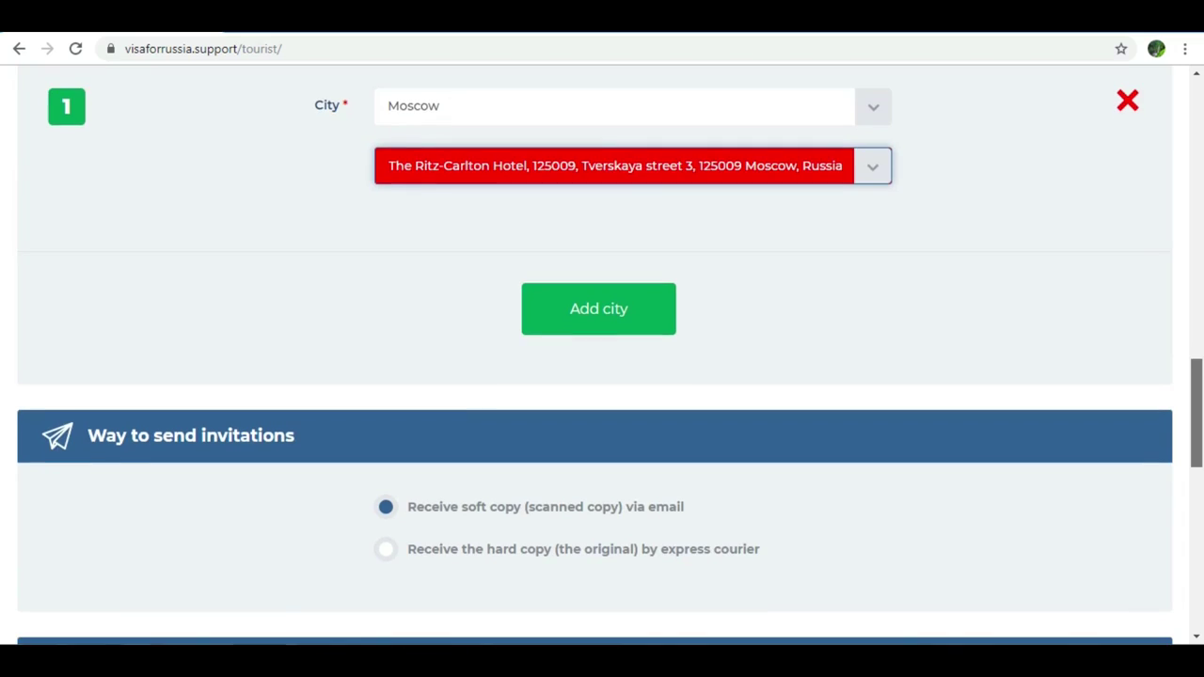
Step: Submit the order and proceed to the Alfa-Bank card payment page for 20.00 USD
click(1039, 426)
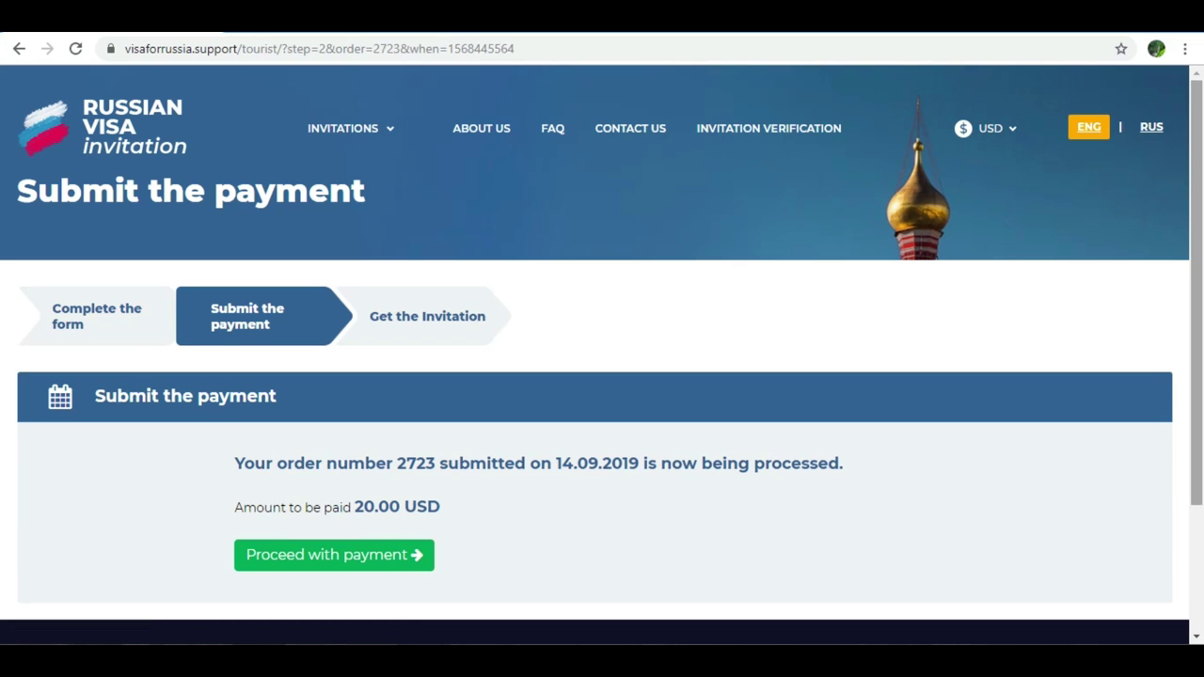
scroll(602, 376, down, 1)
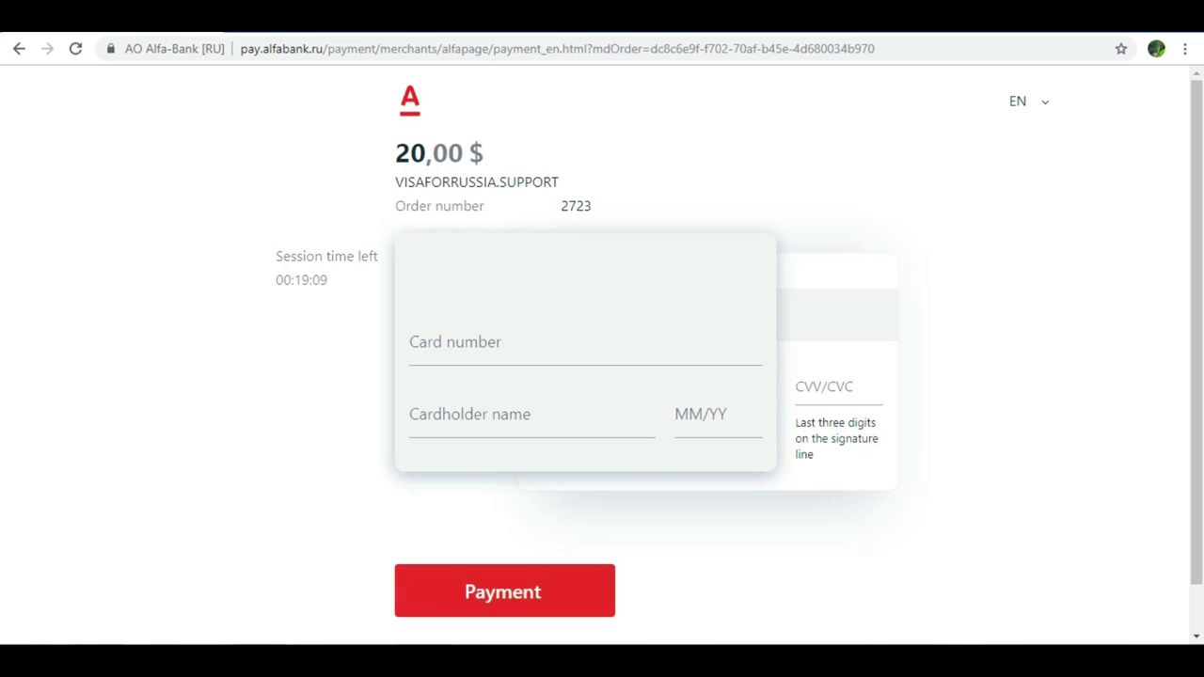
Step: Switch to the tourist voucher image in Picasa Photo Viewer
key(alt+Tab)
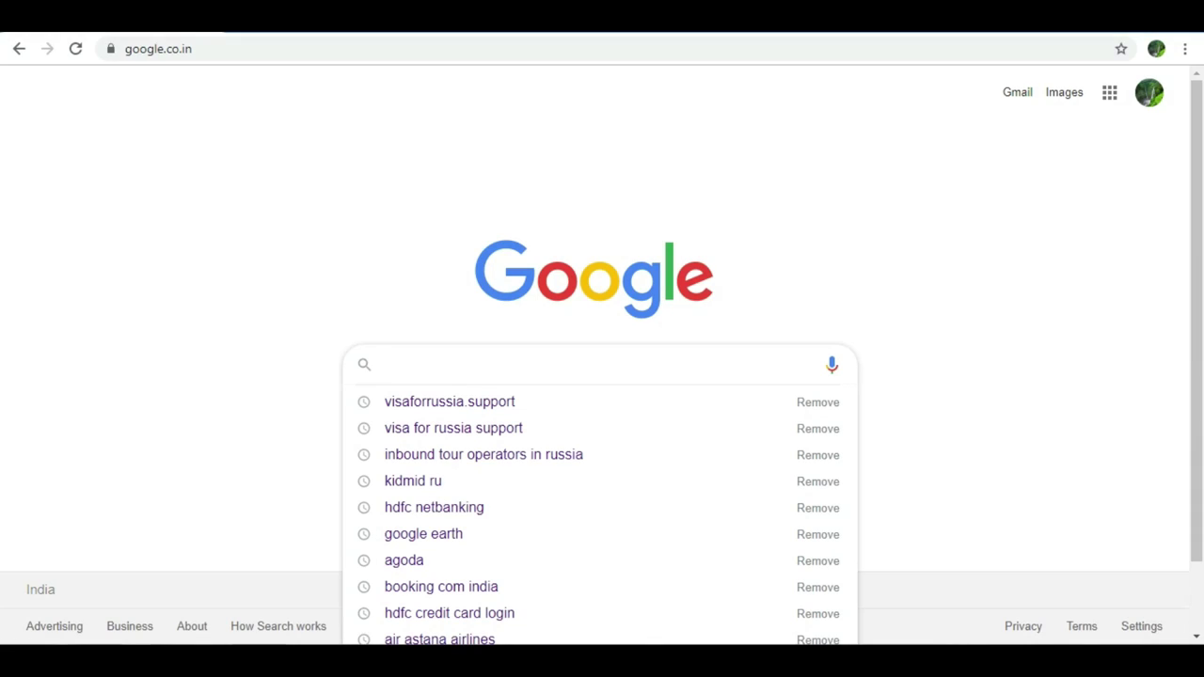
Step: Search Google for visa.kdmid.ru and open the Russian consular electronic visa site
text(visa)
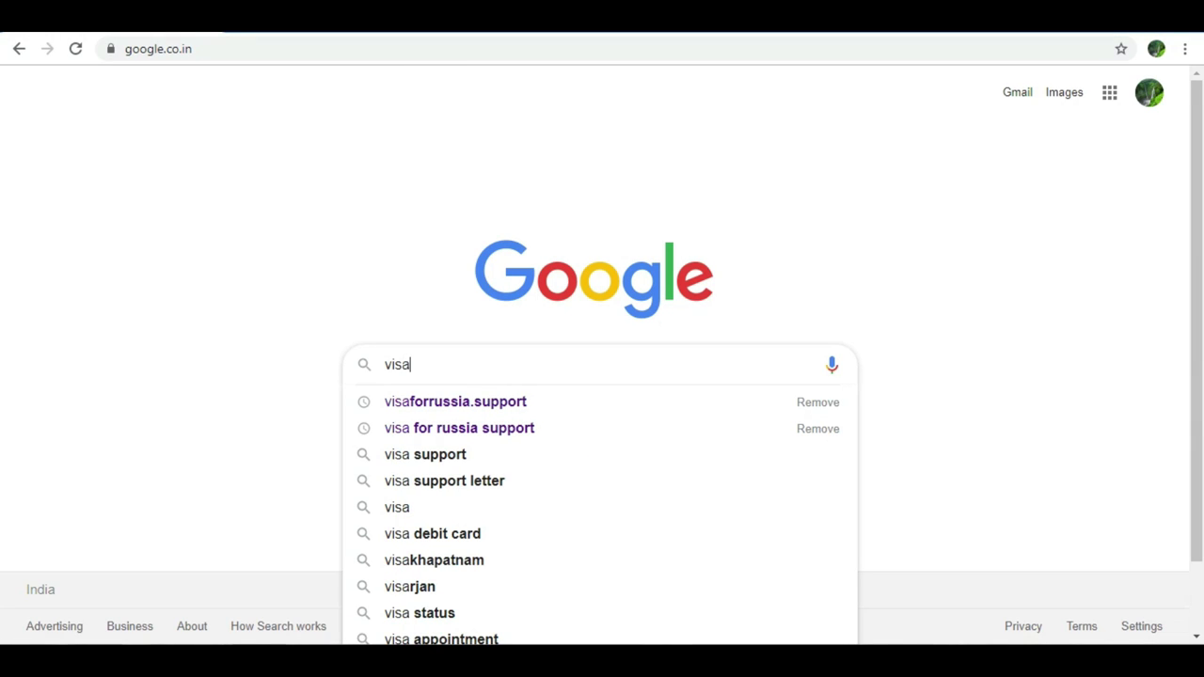
text(.kid)
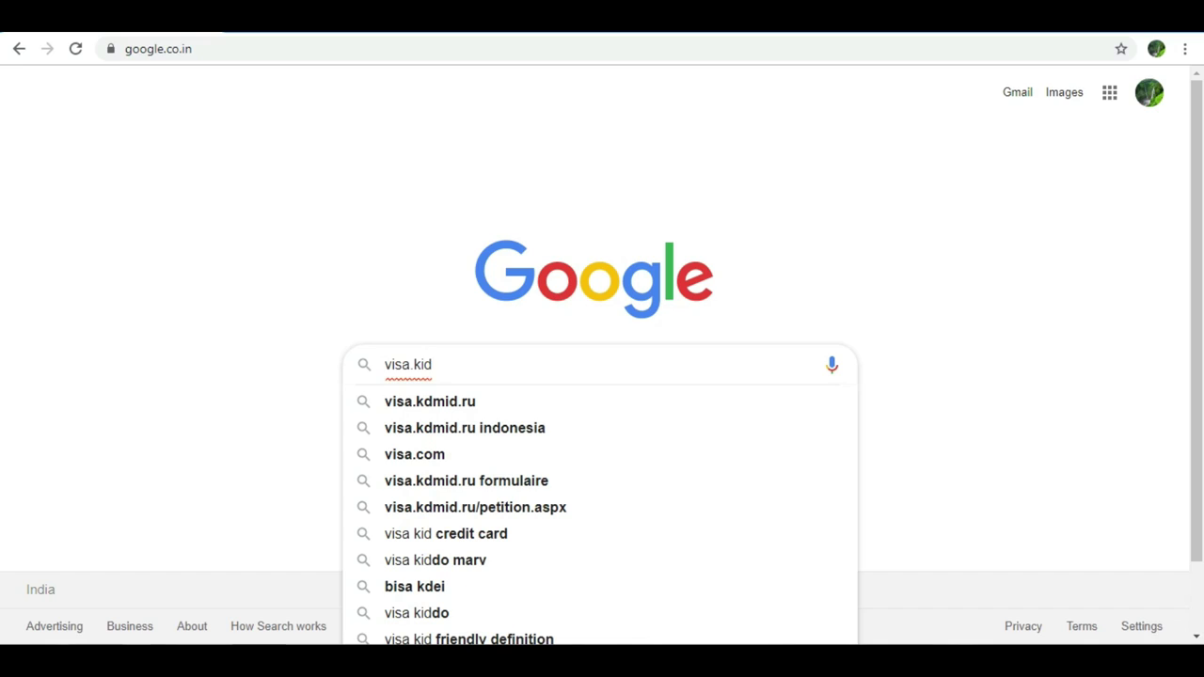
key(Down)
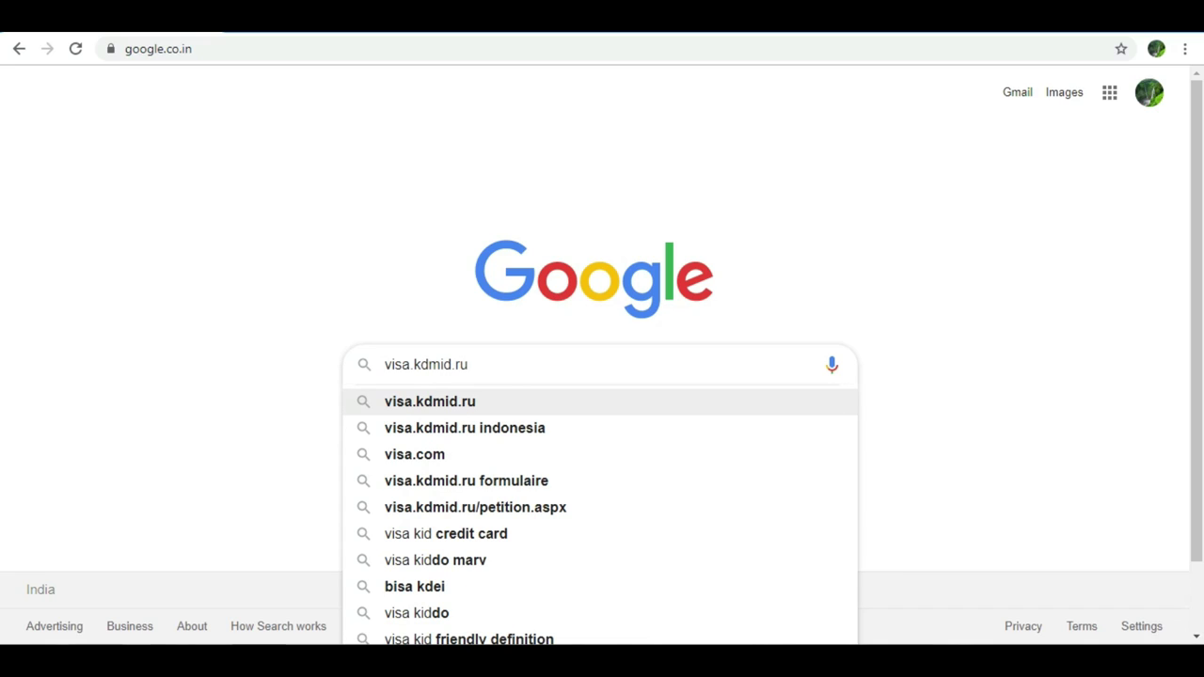
key(Return)
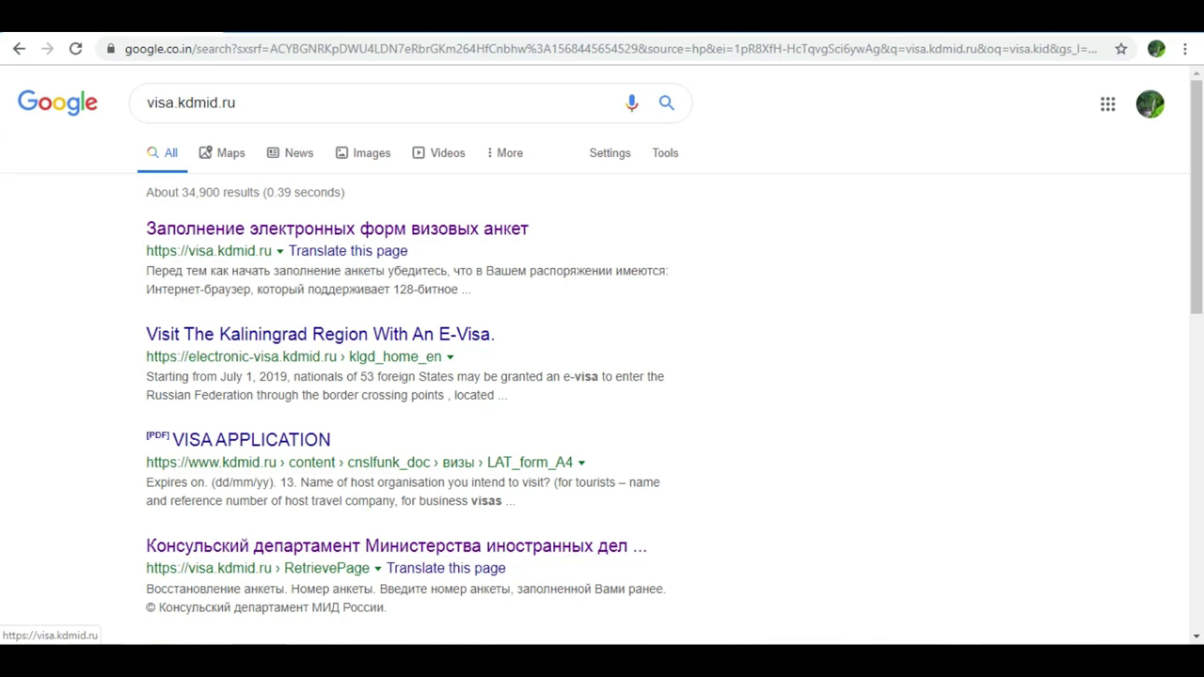
click(337, 229)
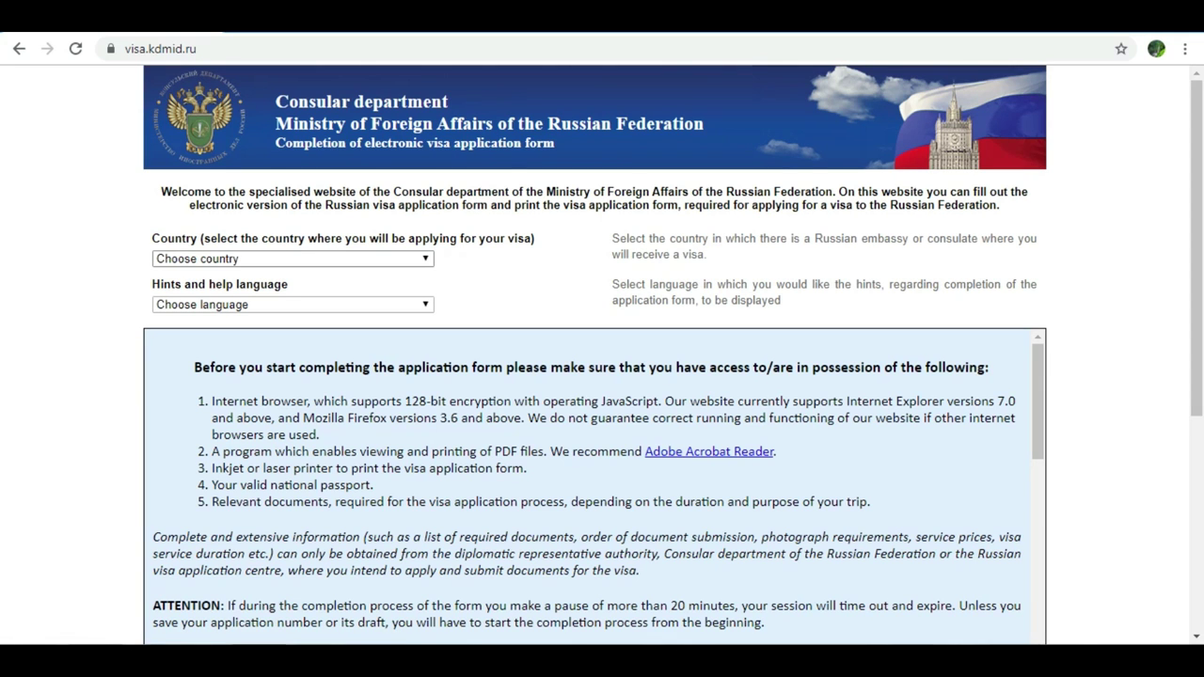
Step: Choose INDIA as the applying country and ENGLISH as the hints language
click(292, 259)
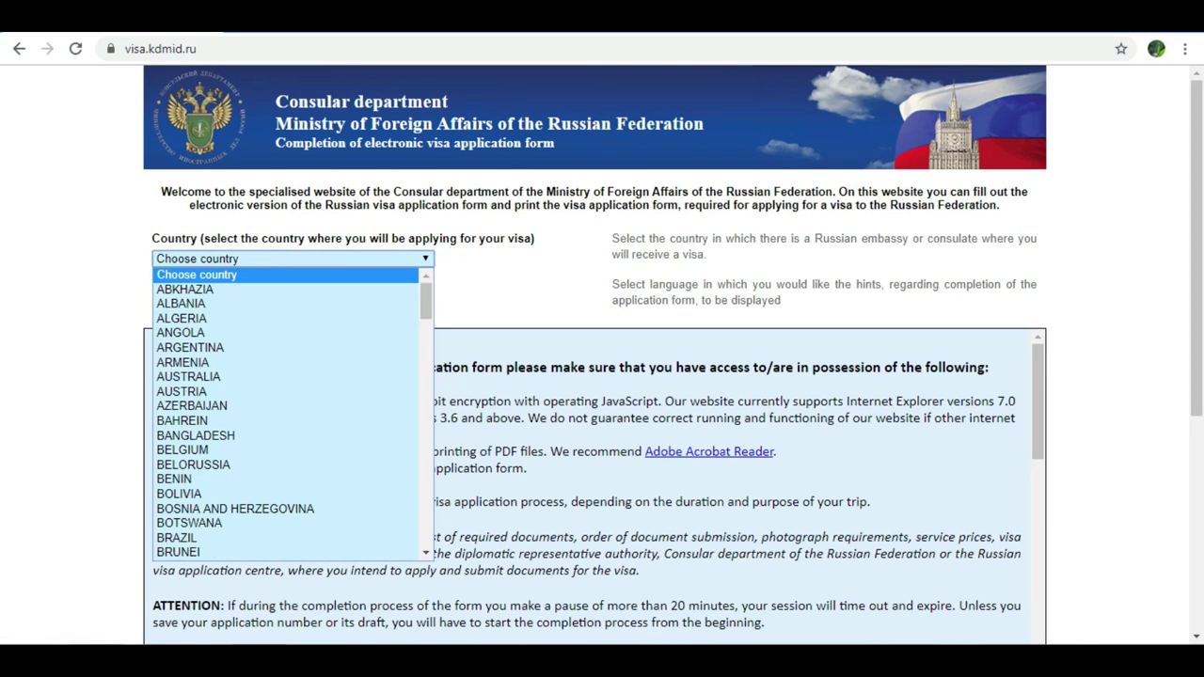
text(india)
key(Return)
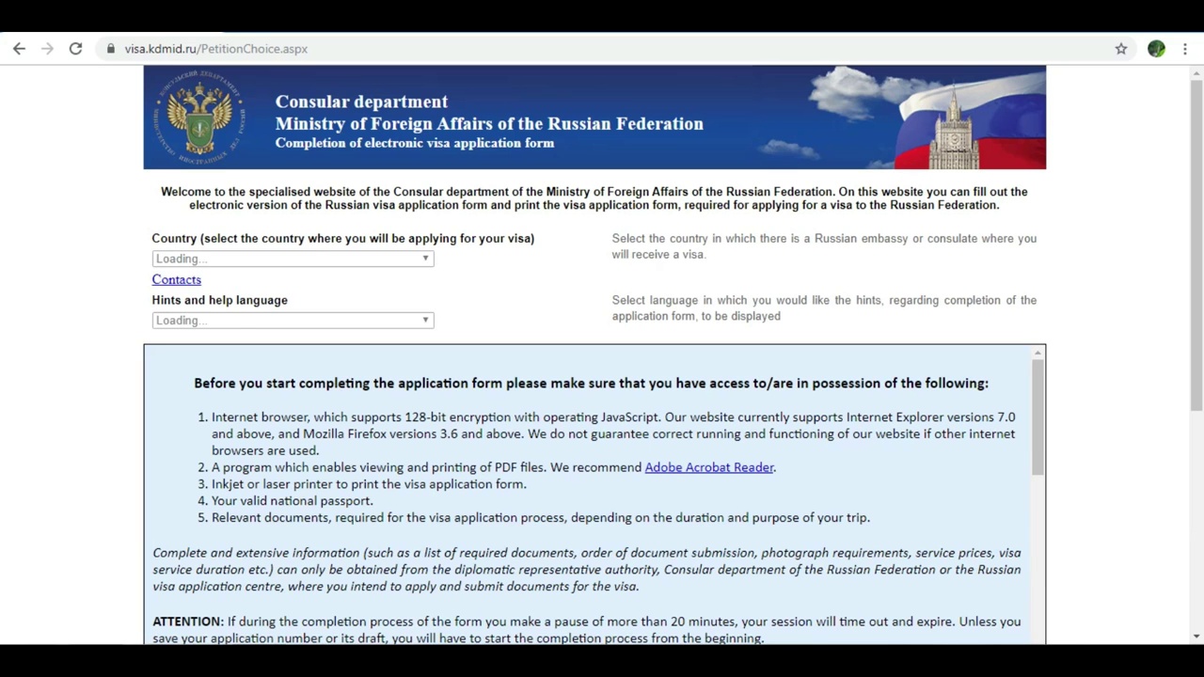
key(alt+Down)
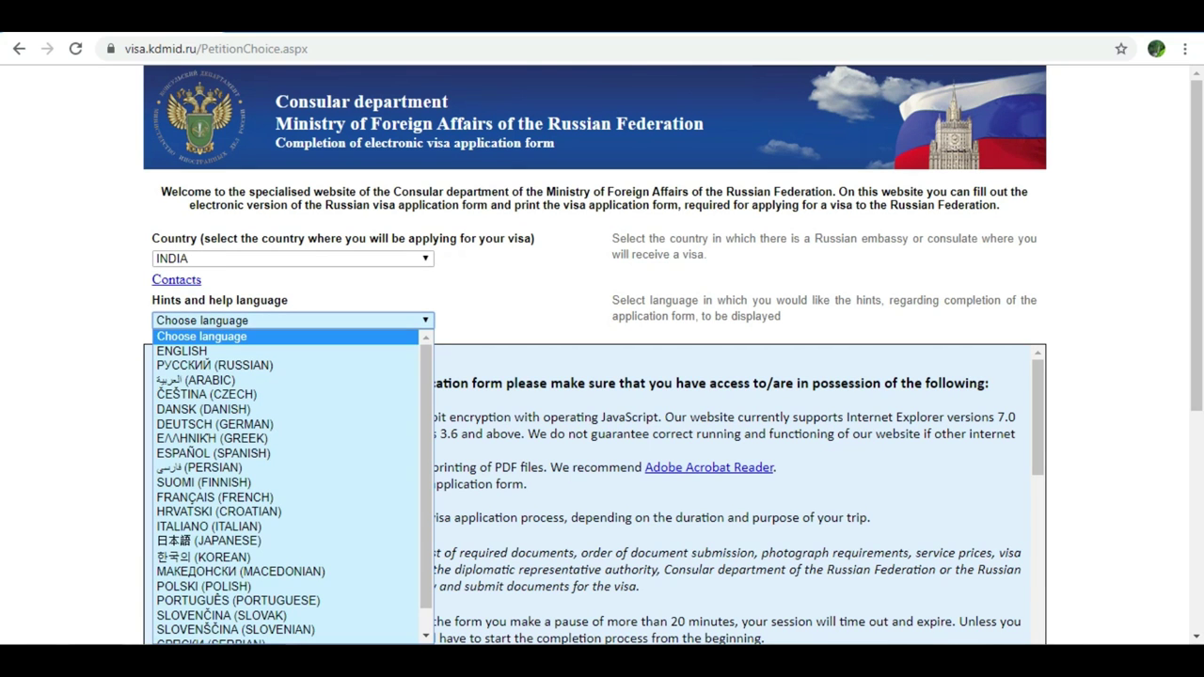
key(Down)
key(Return)
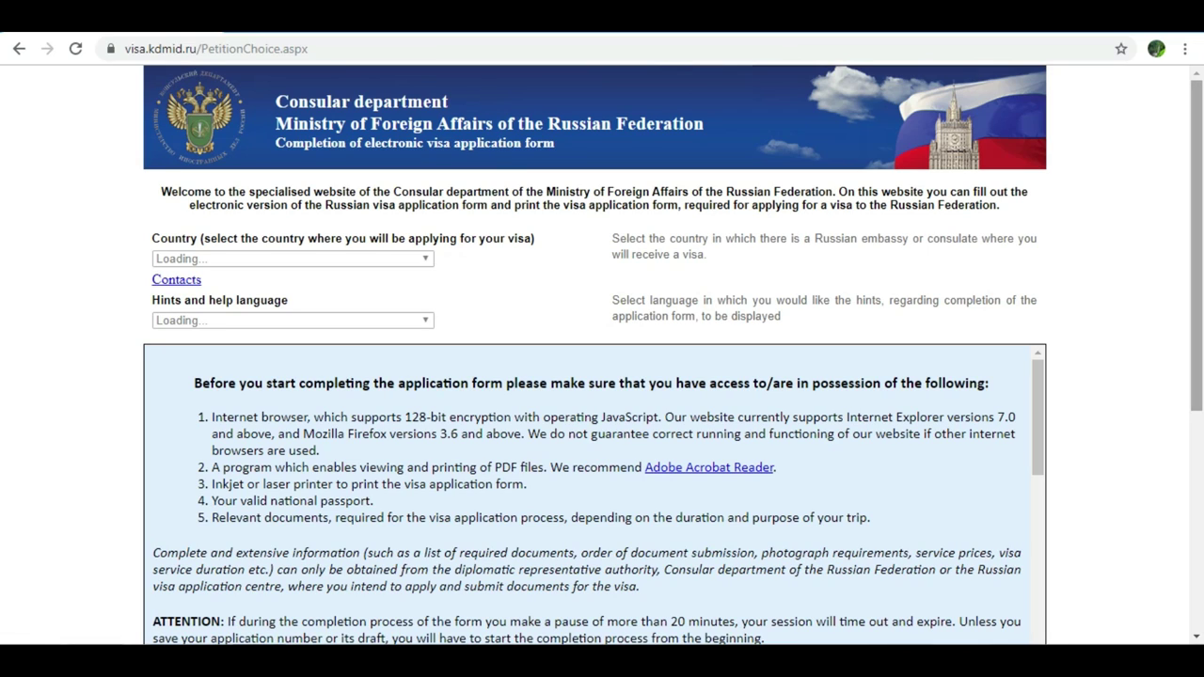
Step: Tick 'I have read this information' and start a new application form
scroll(594, 355, down, 3)
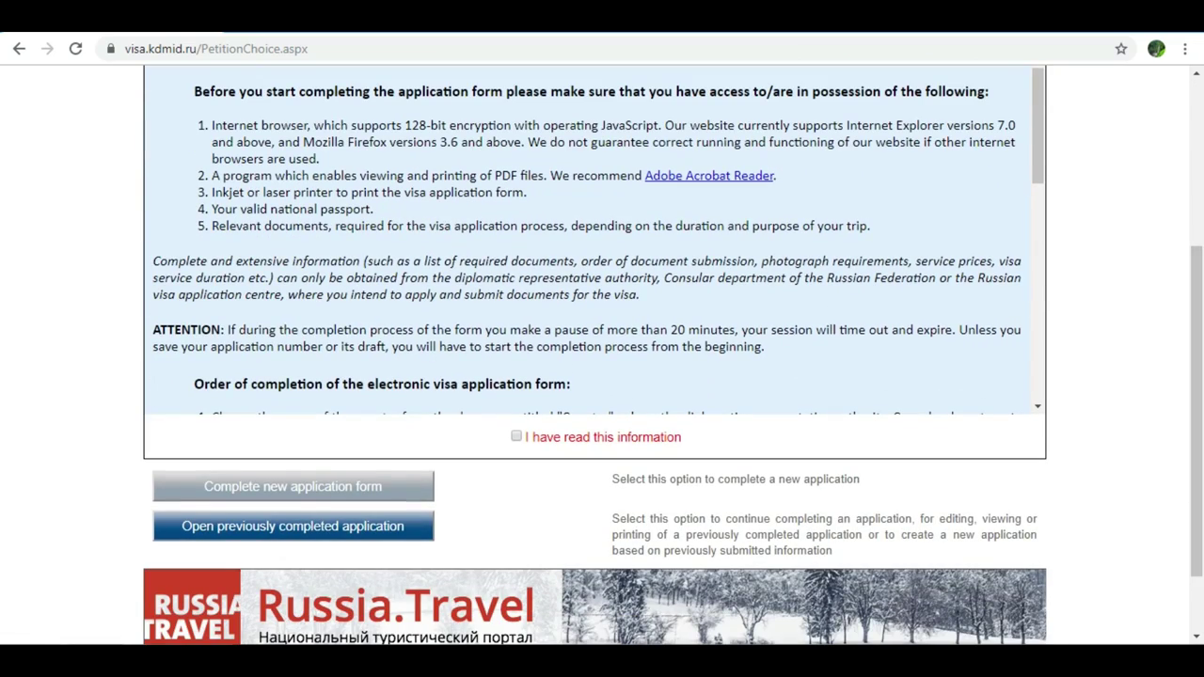
click(517, 436)
click(293, 486)
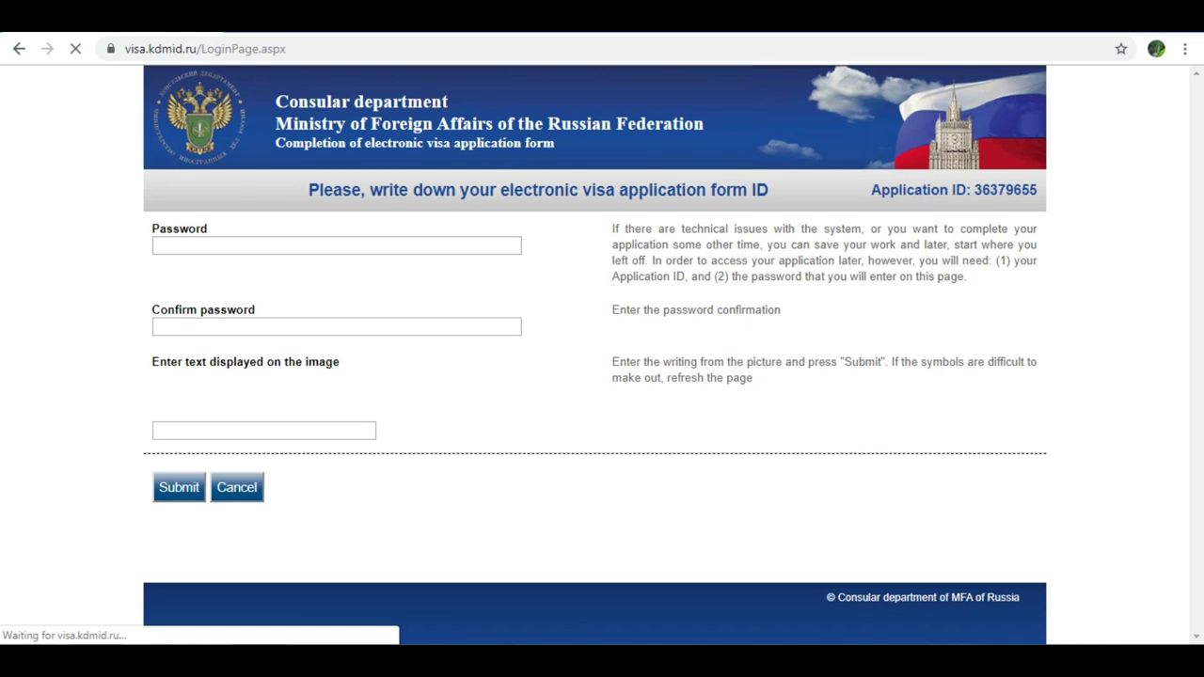
Step: Enter the application password and the image-check text, then submit them
text(••••)
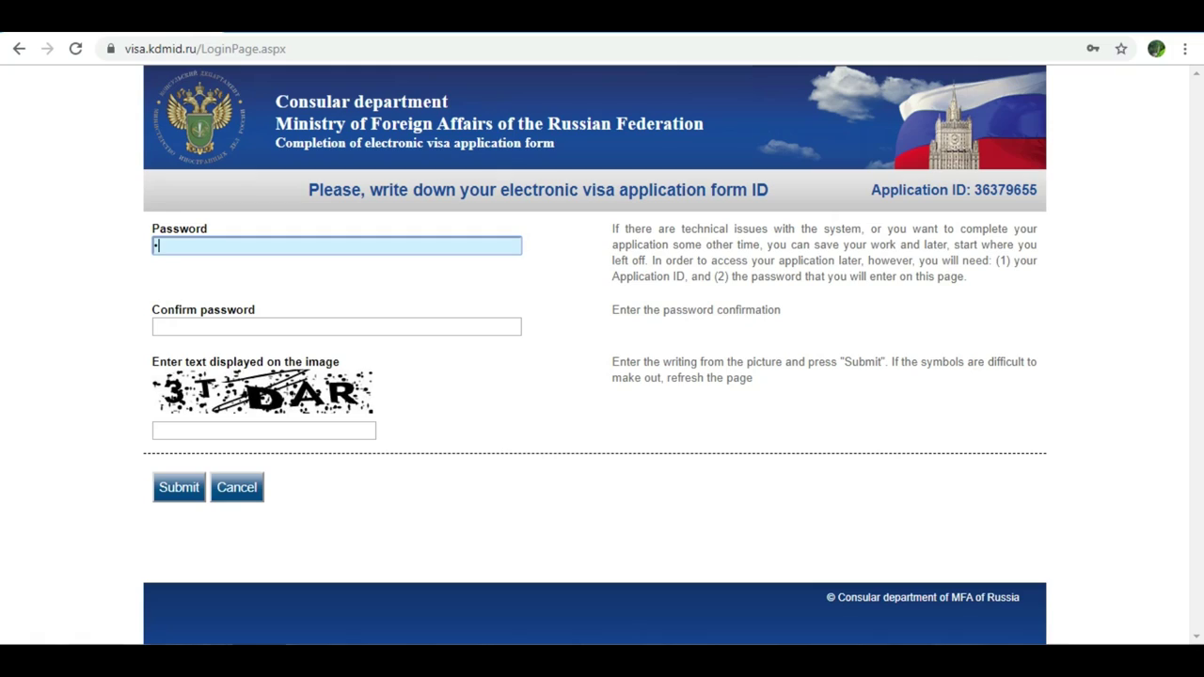
text(•••)
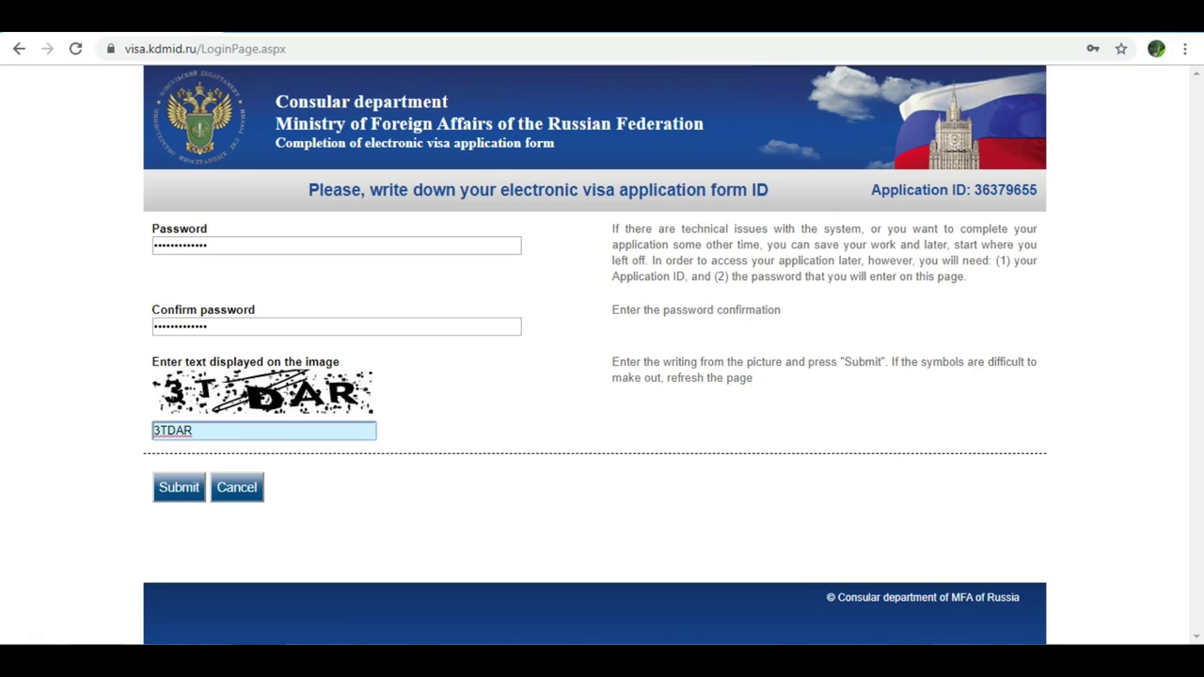
drag(974, 190, 1038, 190)
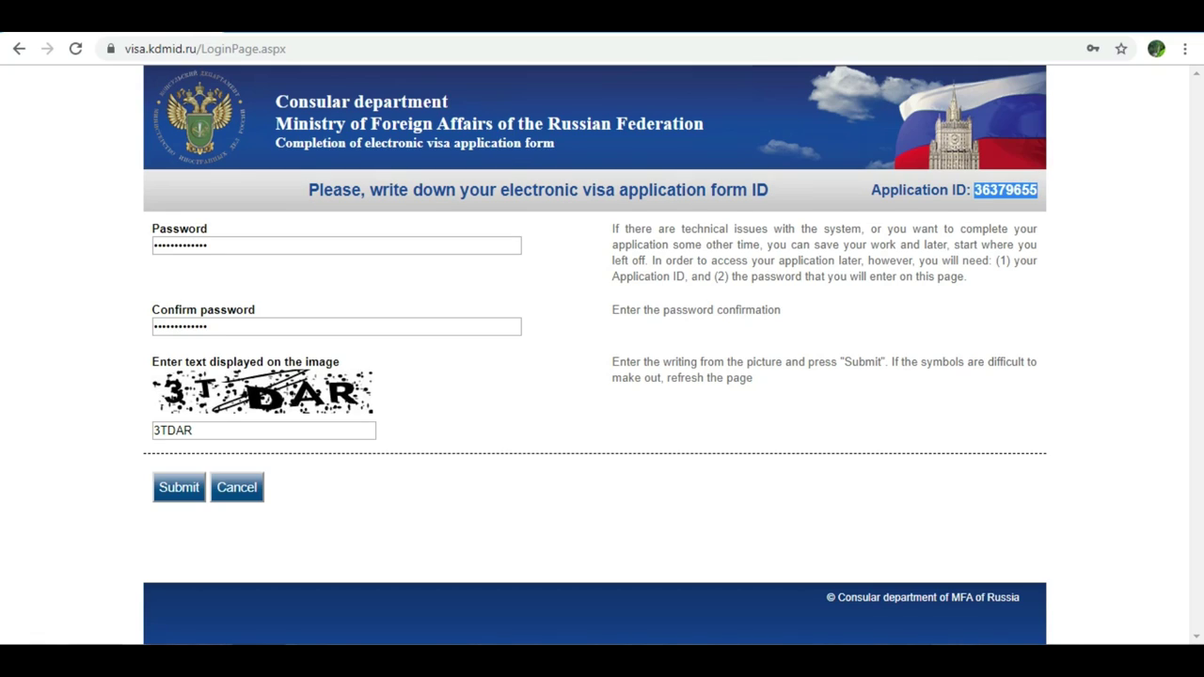
key(Return)
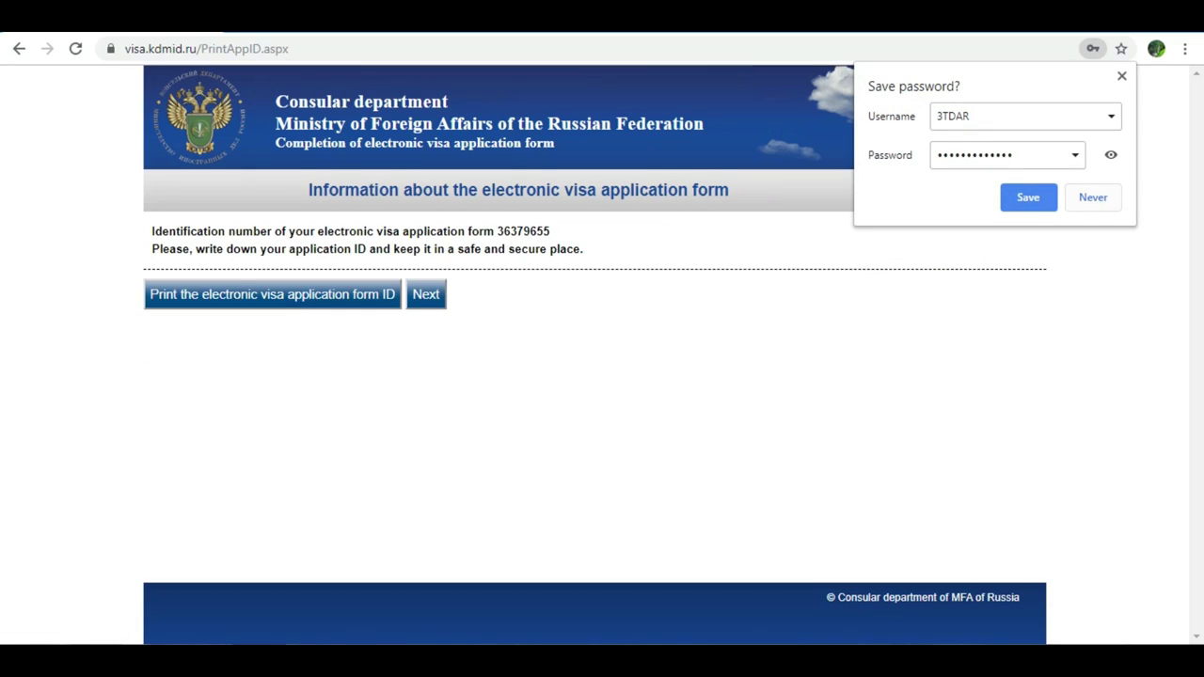
Step: Decline Chrome's password saving, copy the application ID, and continue to Visa details
key(Escape)
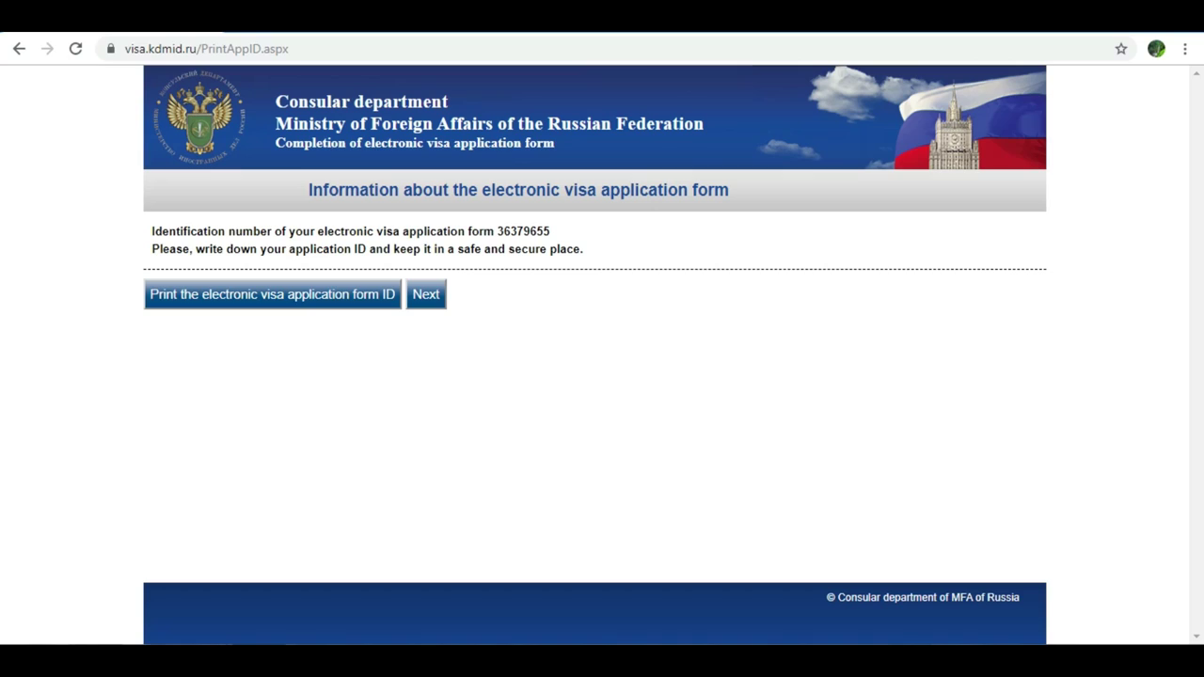
double_click(523, 230)
click(425, 294)
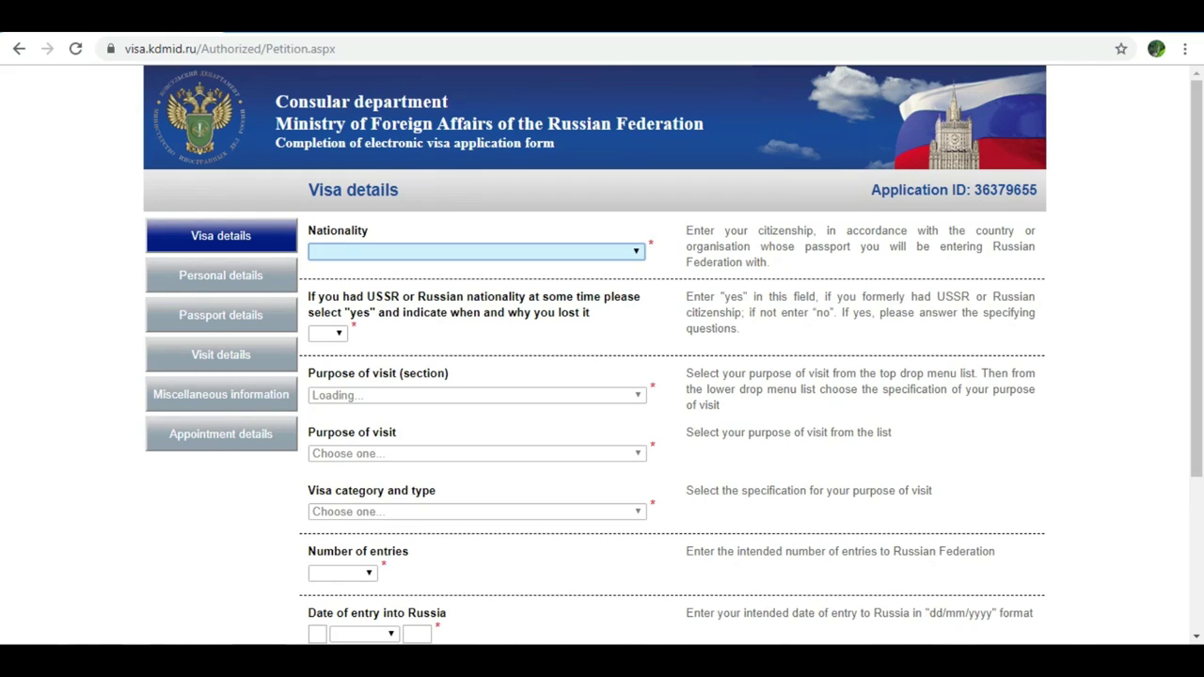
Step: Set nationality to INDIA and answer 'no' to former USSR nationality
key(alt+Down)
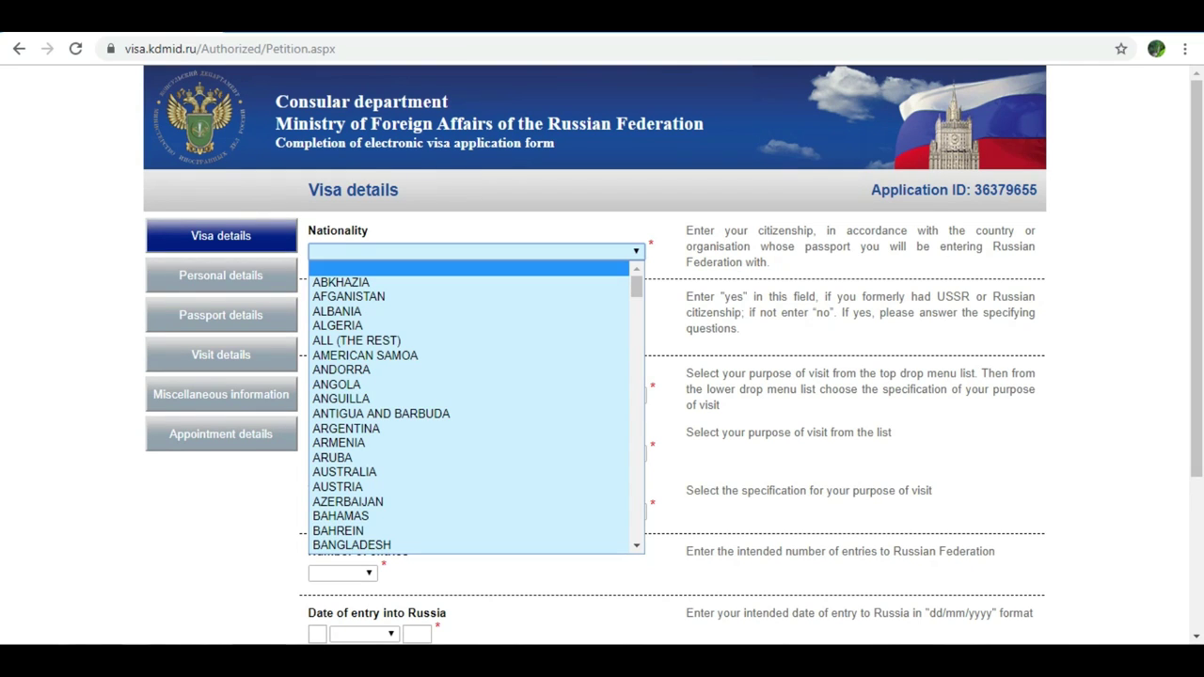
text(in)
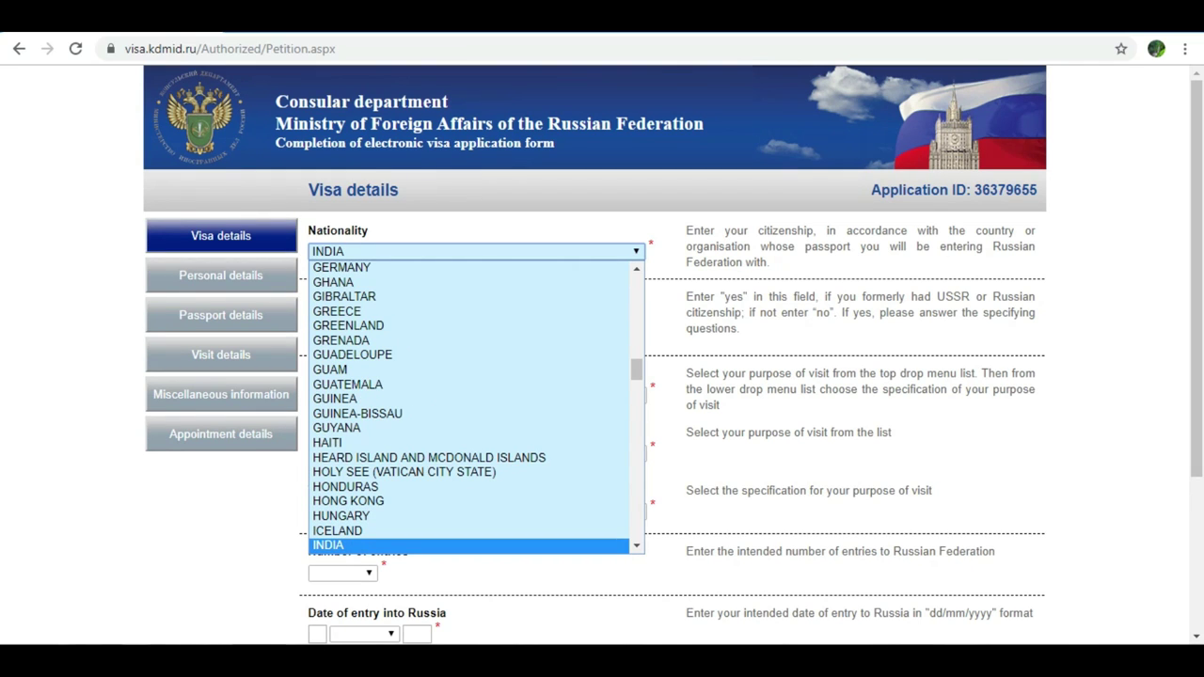
key(Return)
key(Tab)
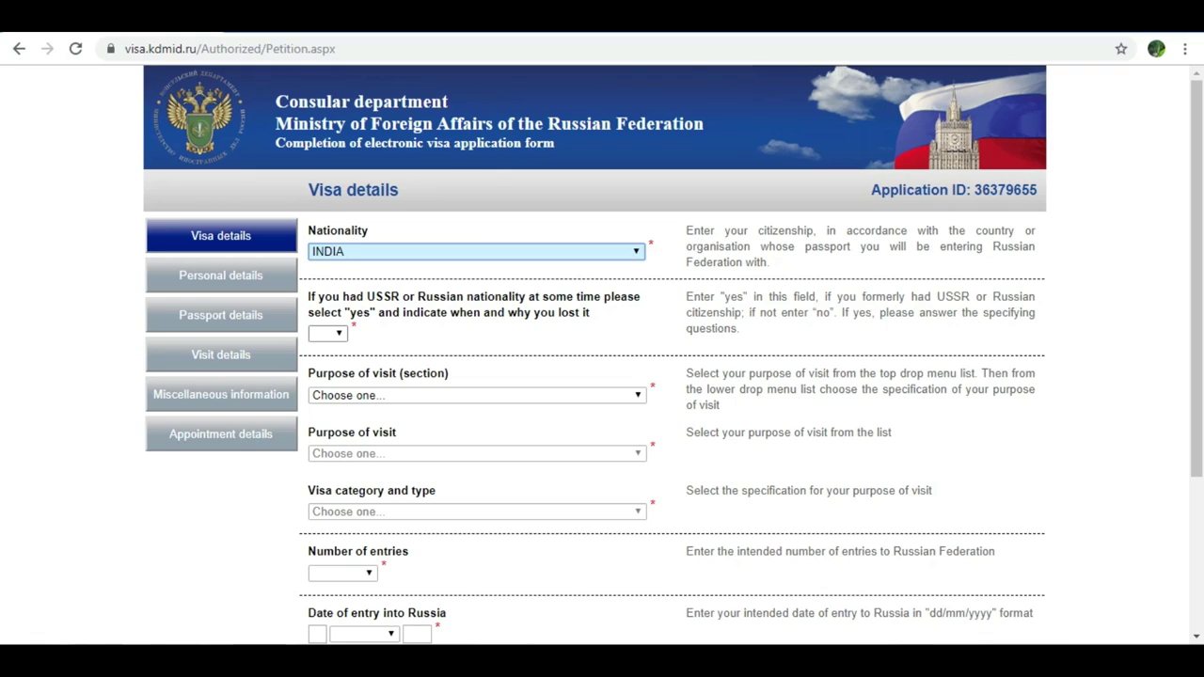
key(Tab)
key(alt+Down)
key(Down)
key(Down)
key(Return)
Step: Set purpose section and purpose of visit to TOURISM, making the category COMMON TOURIST
key(Tab)
key(alt+Down)
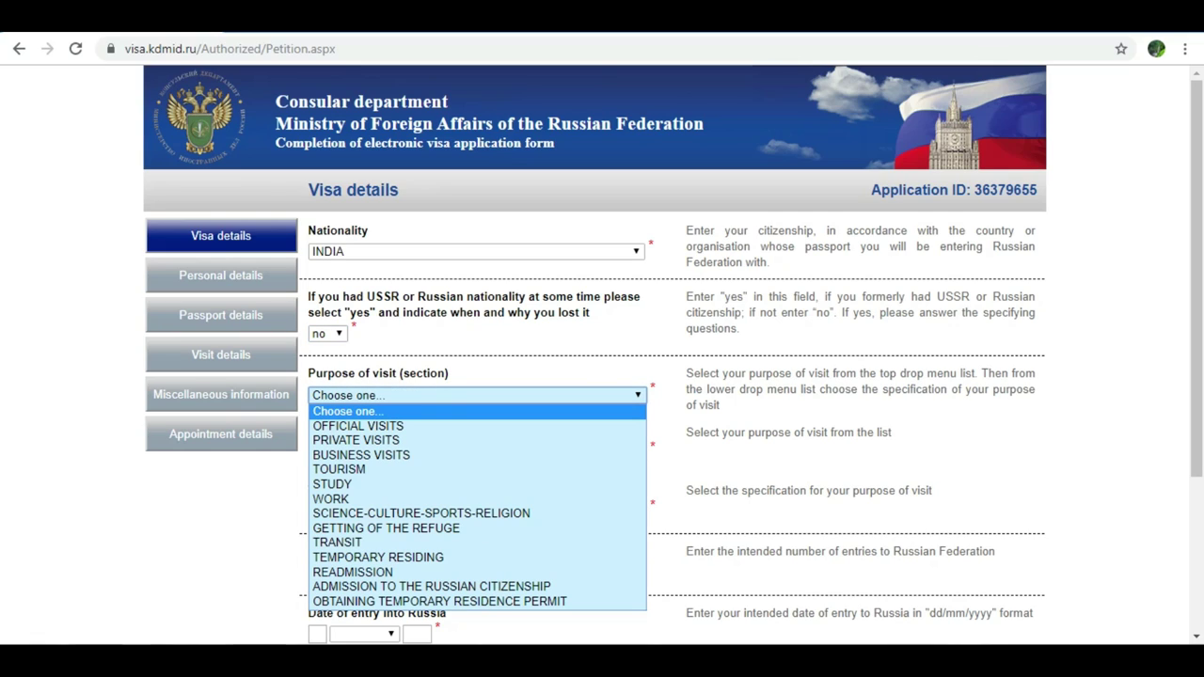
key(Down)
key(Down)
key(Down)
key(Down)
key(Return)
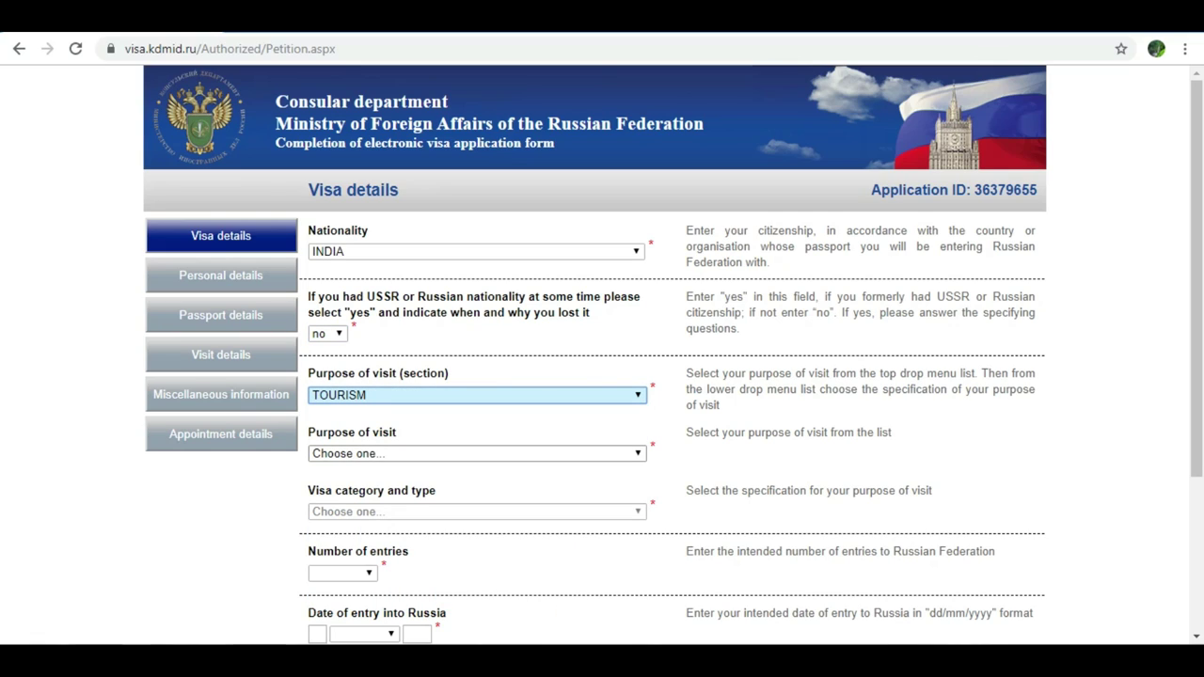
key(Tab)
key(alt+Down)
key(Down)
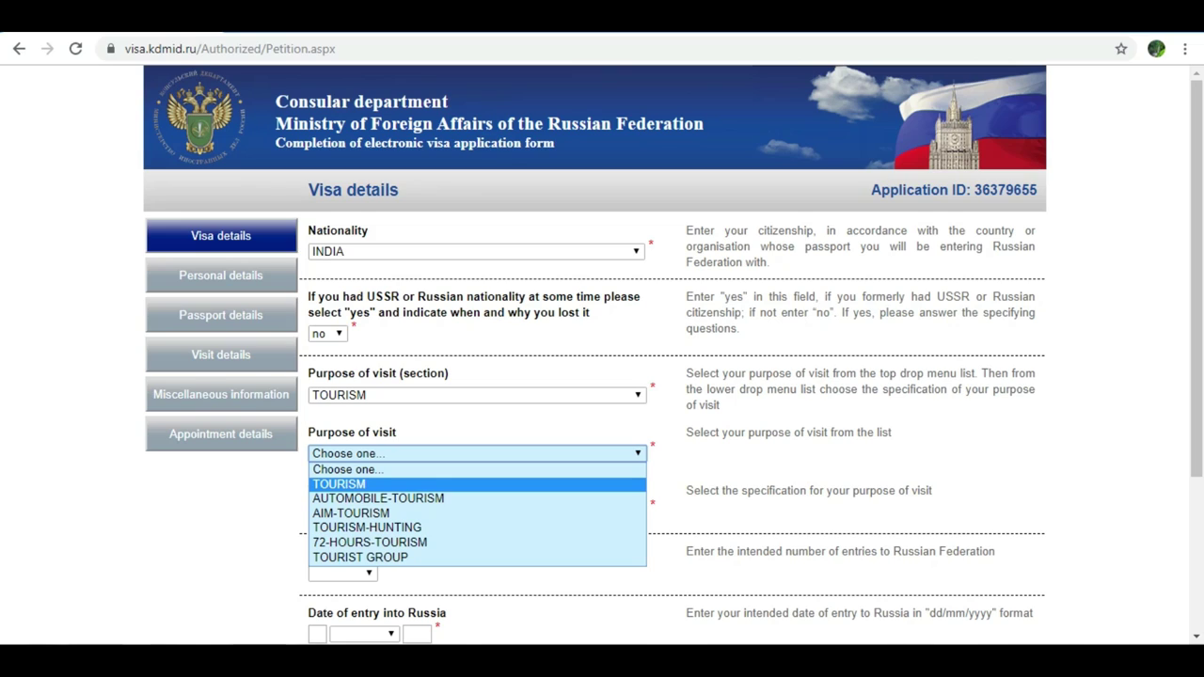
key(Return)
Step: Recheck the TOURISM purpose and COMMON TOURIST category choices, leaving them unchanged
scroll(602, 355, down, 1)
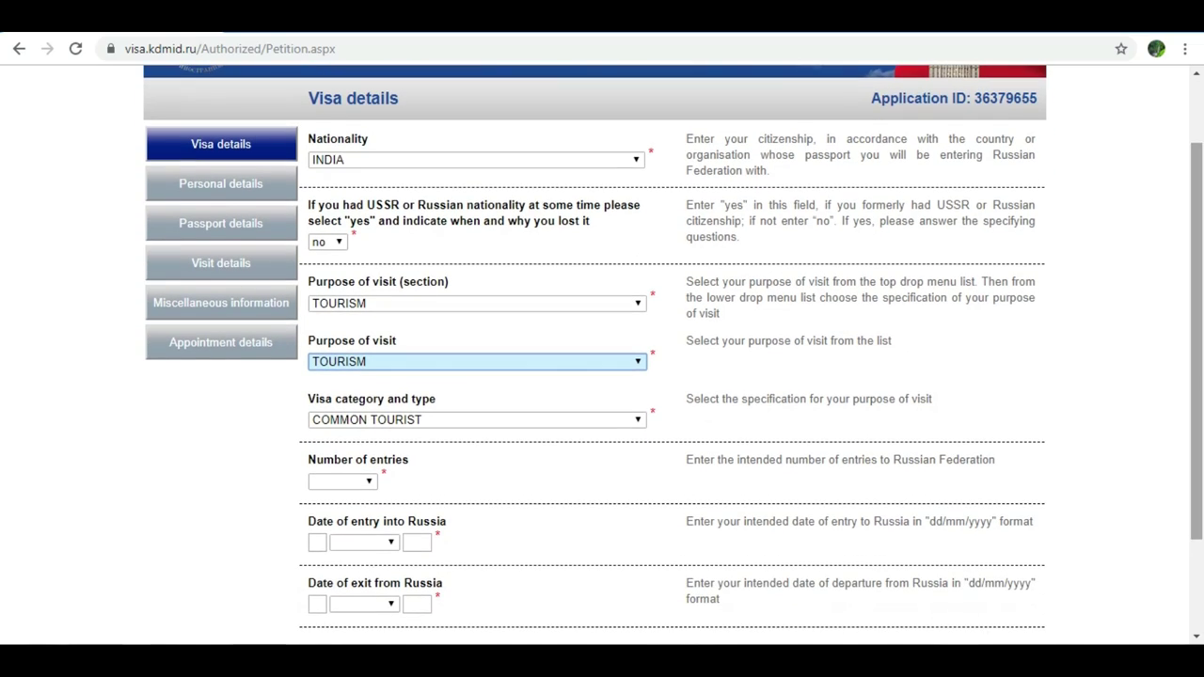
key(shift+Tab)
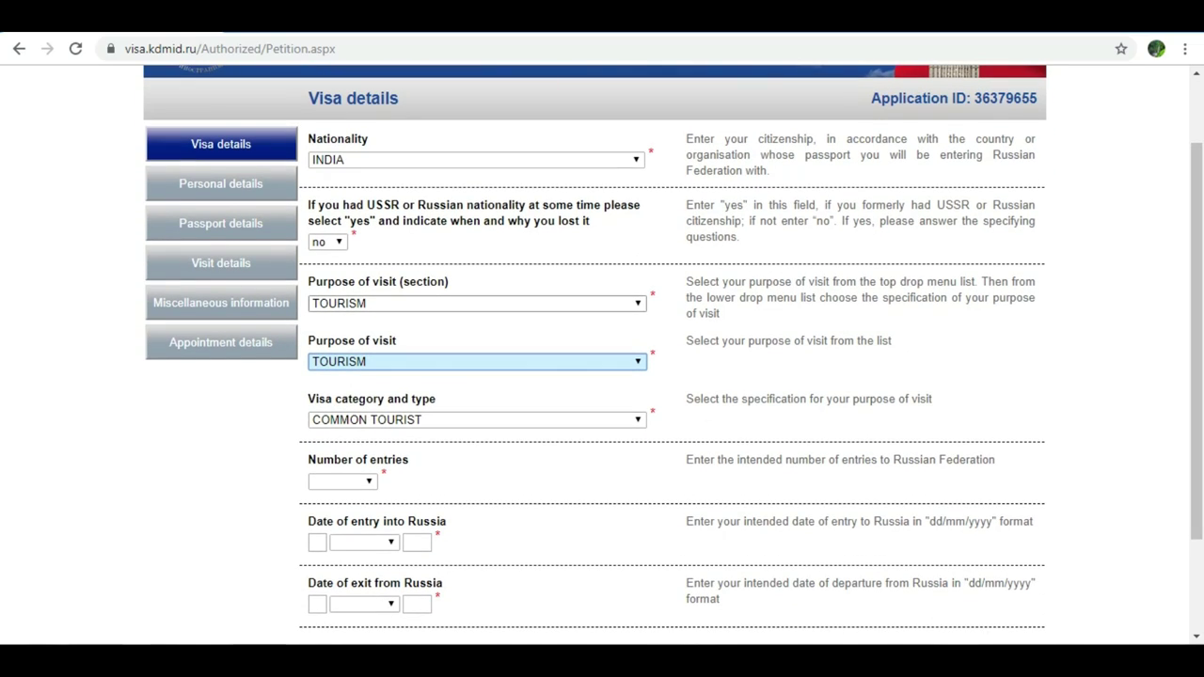
key(alt+Down)
key(Escape)
key(alt+Down)
key(Escape)
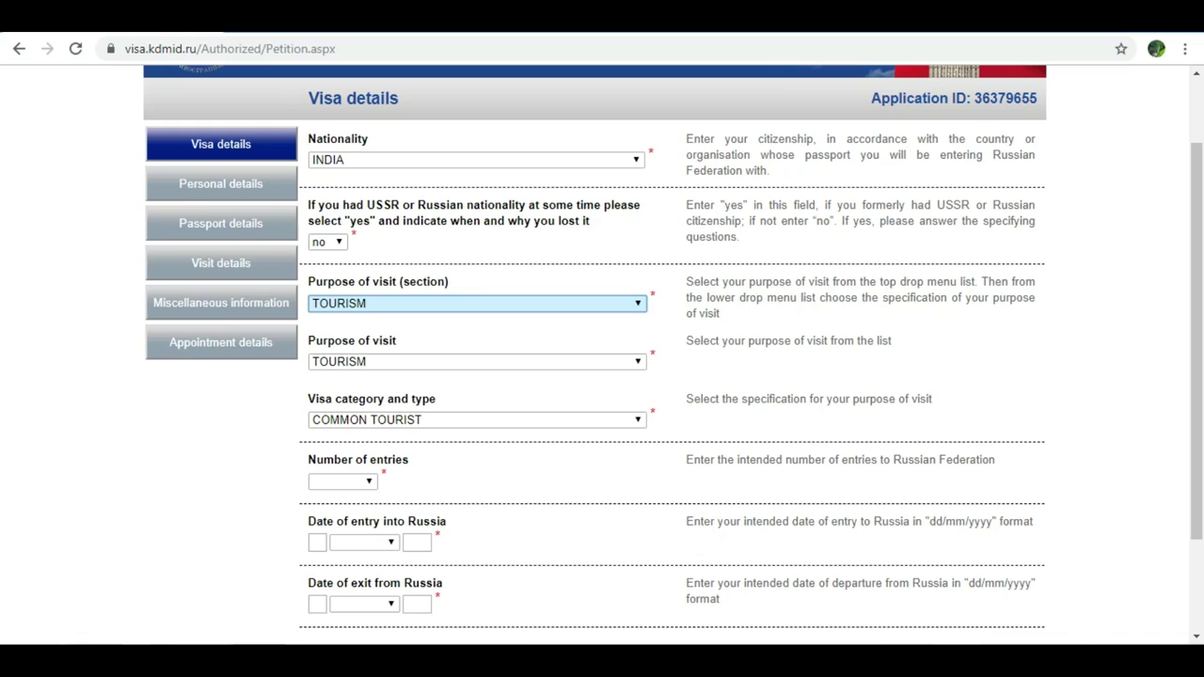
key(alt+Down)
key(Escape)
key(alt+Down)
key(Escape)
key(Tab)
key(Tab)
key(alt+Down)
key(Escape)
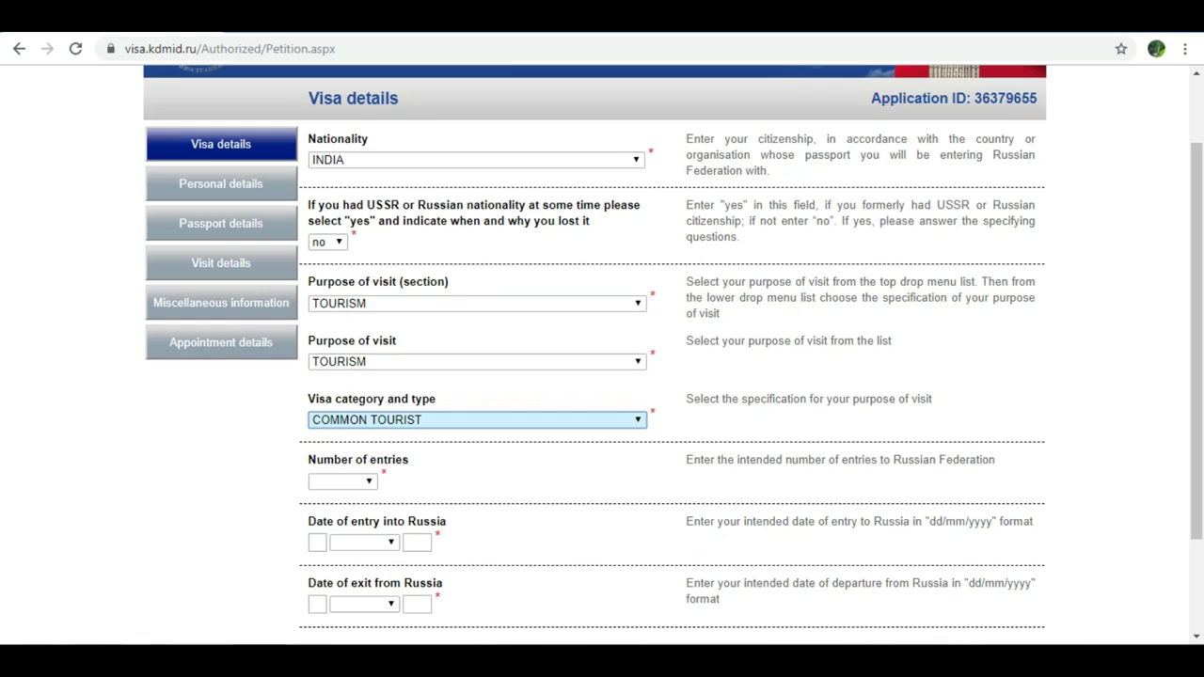
Step: Set the number of entries to SINGLE
scroll(602, 358, down, 1)
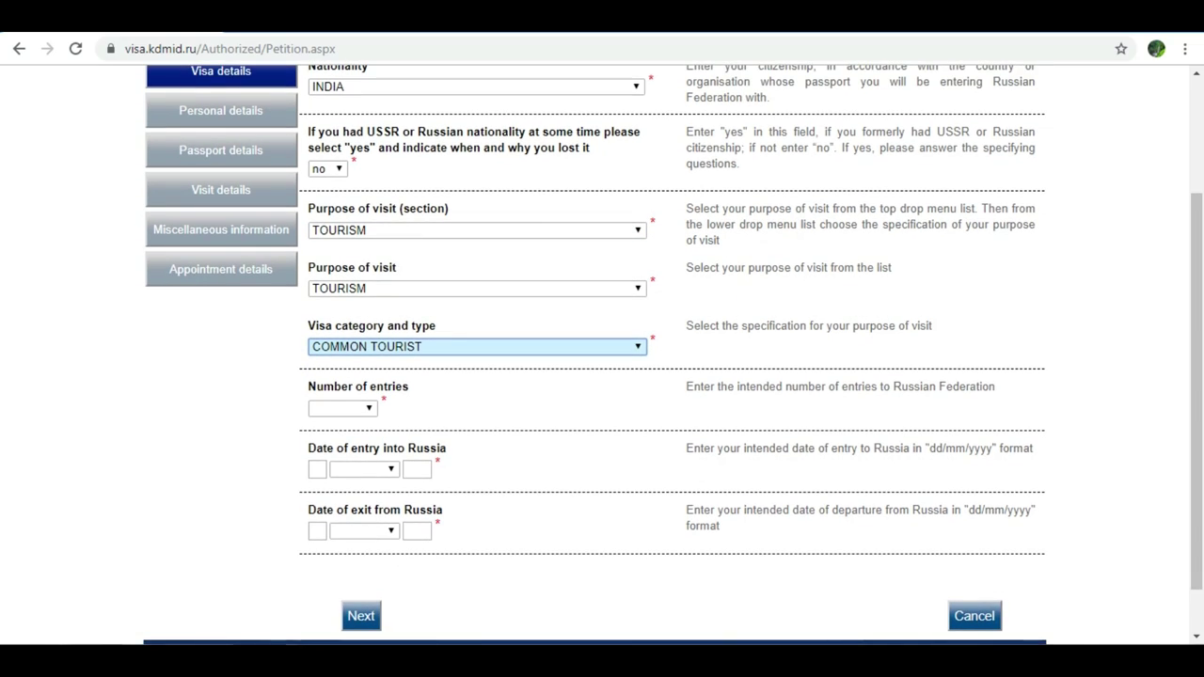
key(Tab)
key(alt+Down)
key(Down)
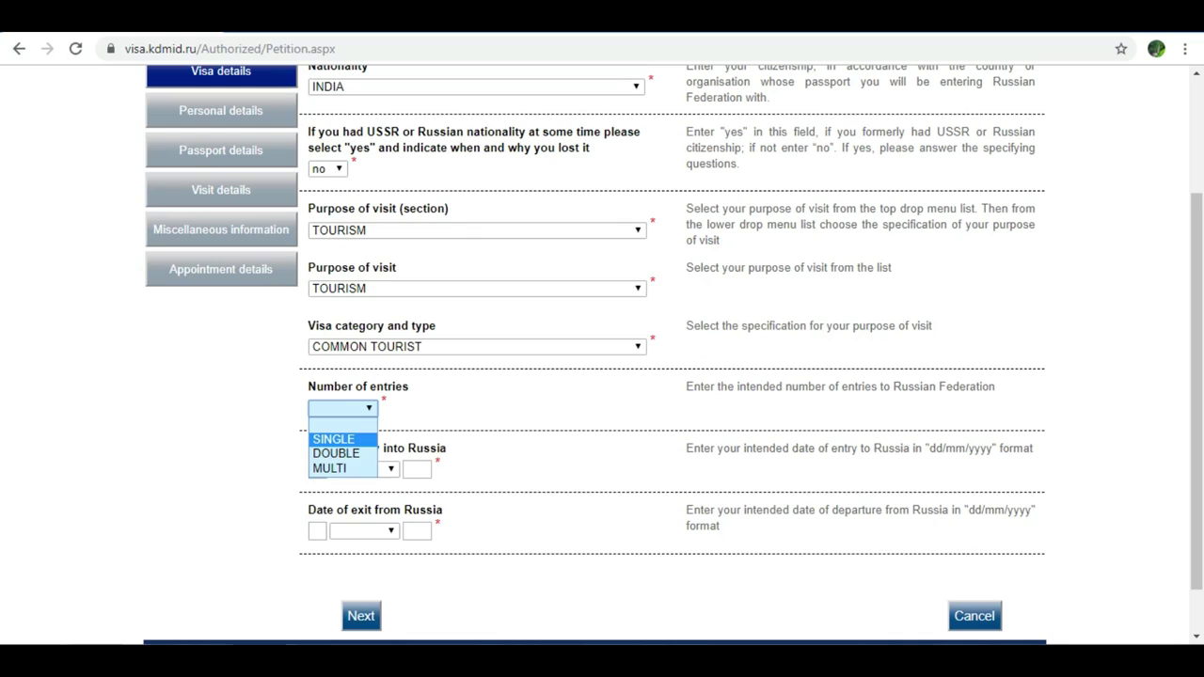
key(Return)
Step: Set the entry date to 1 October 2019
key(Tab)
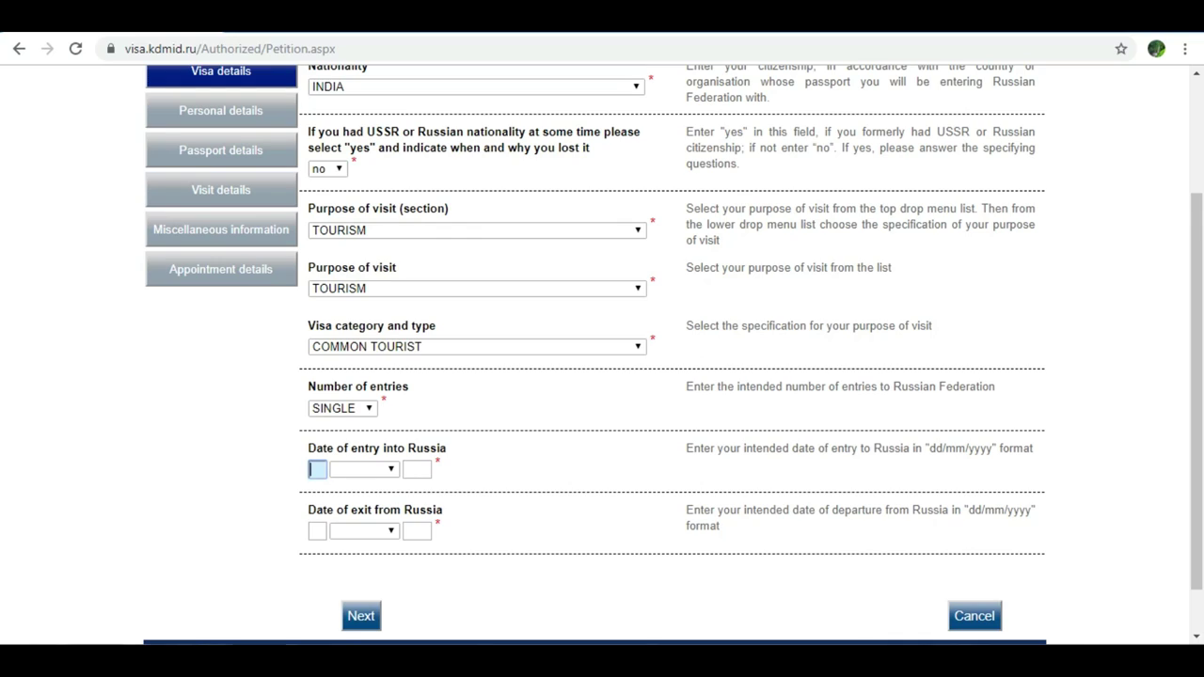
text(1)
click(364, 469)
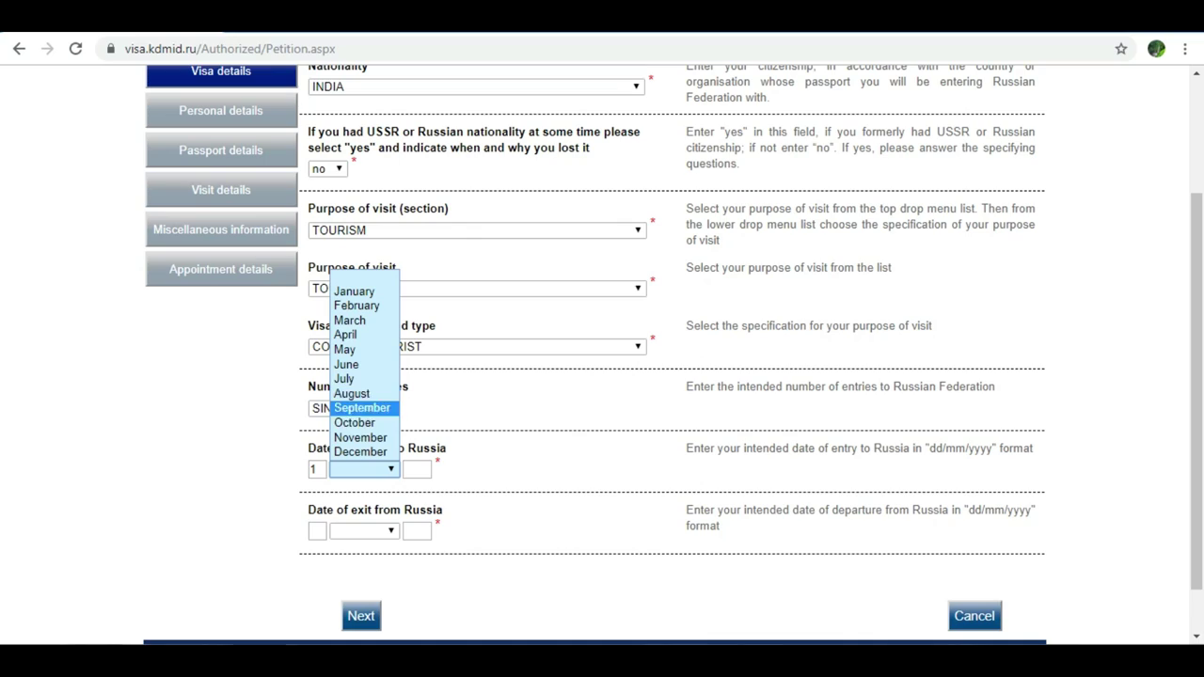
key(Return)
key(Tab)
text(2019)
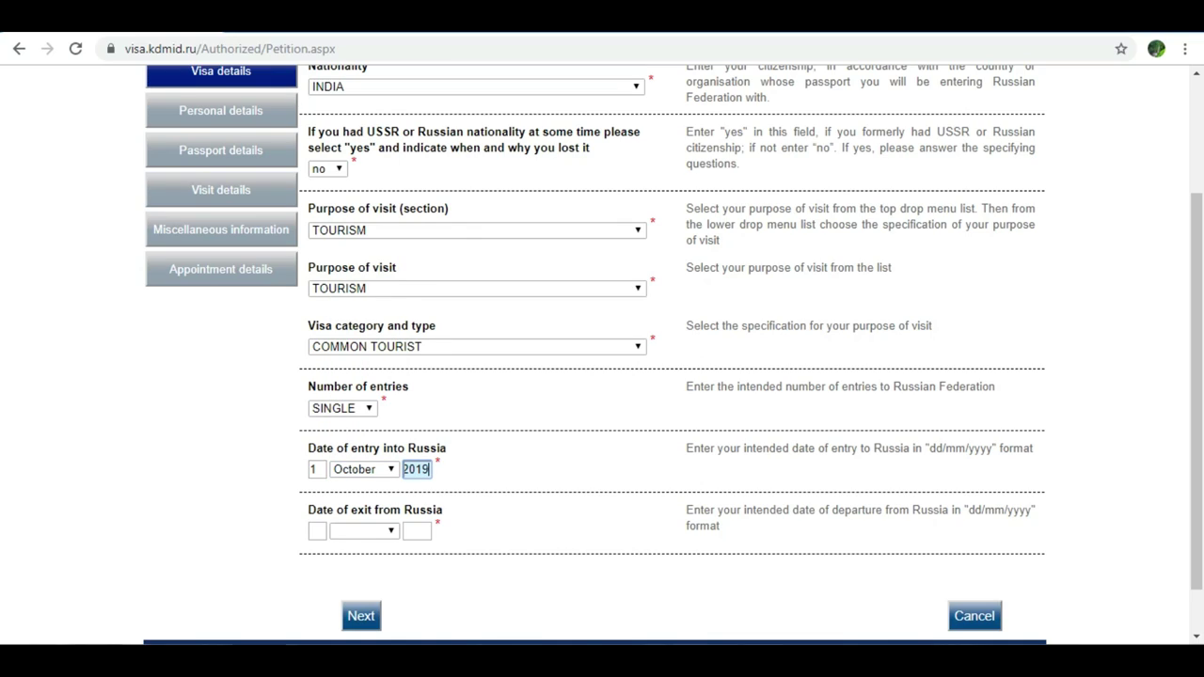
Step: Set the exit date's day to 8 and month to October
key(Tab)
text(8)
key(Tab)
key(Tab)
key(alt+Down)
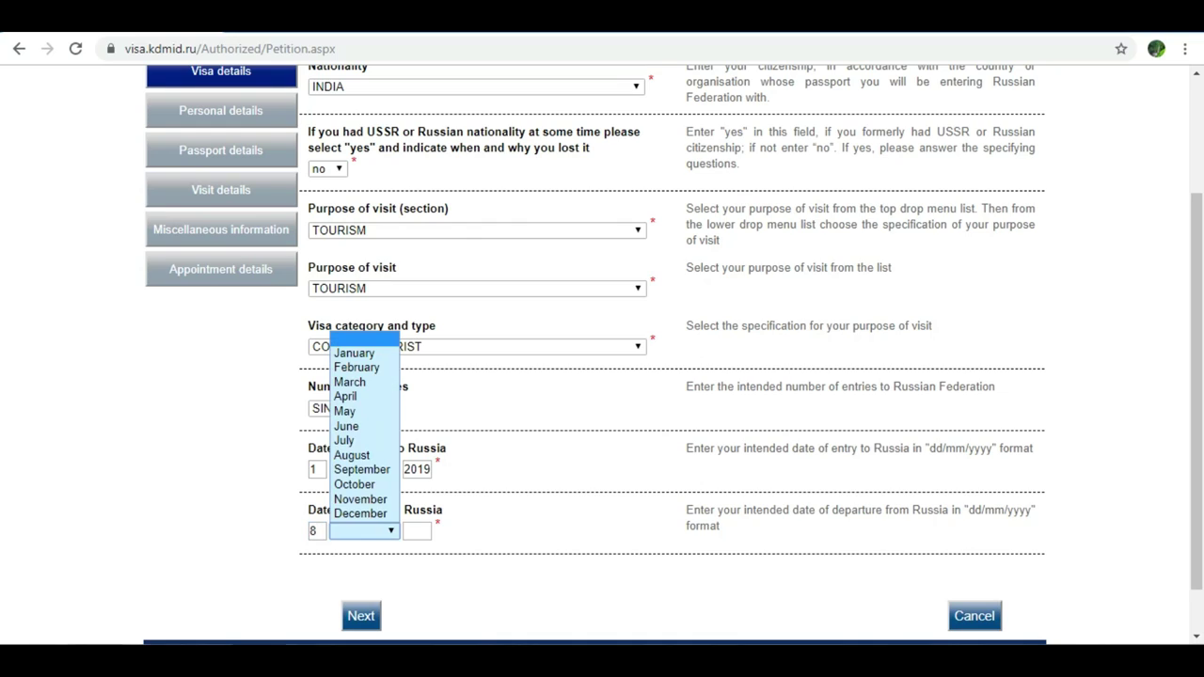
key(o)
key(Return)
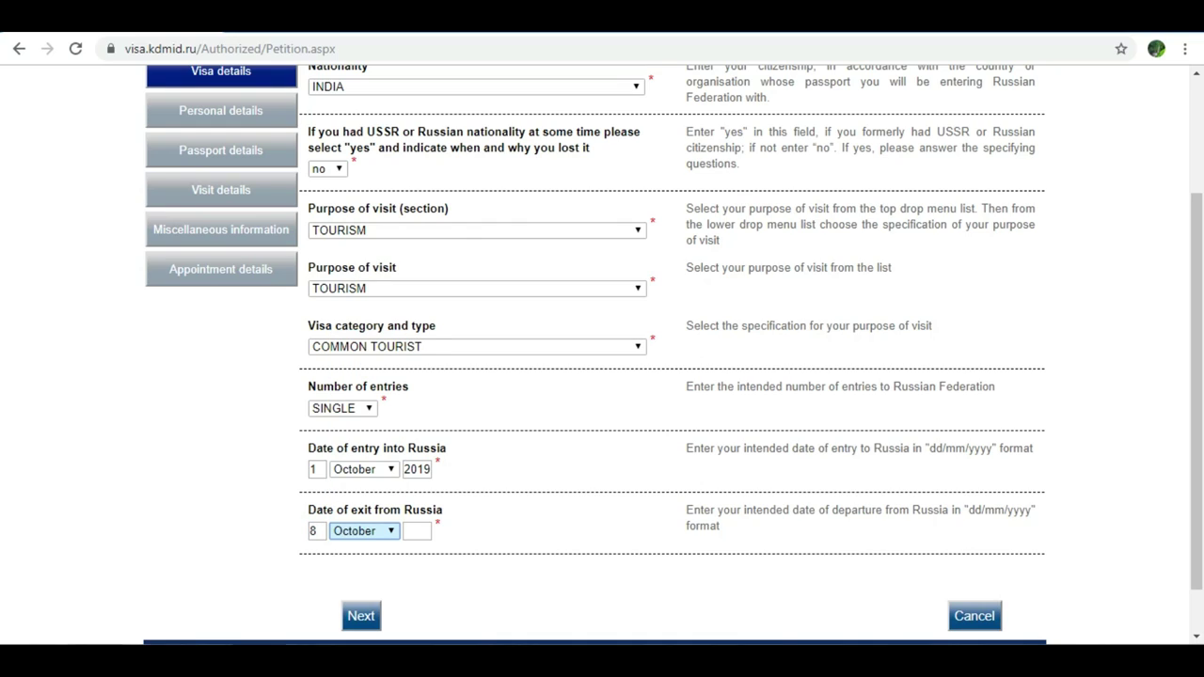
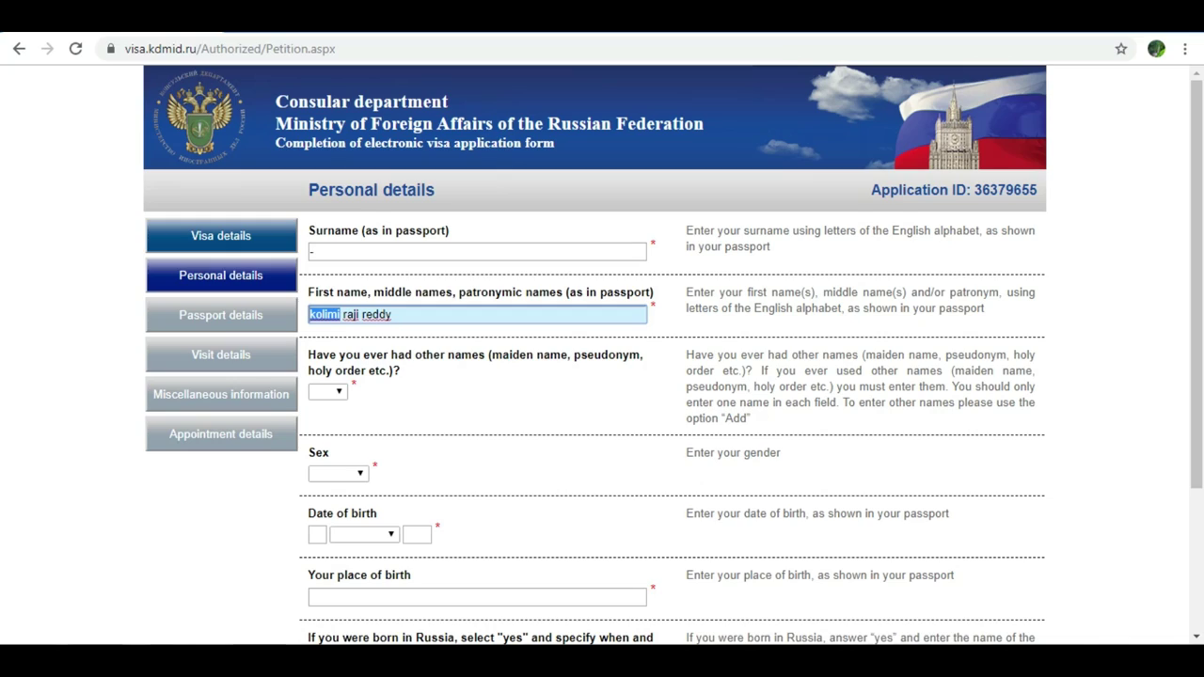
key(shift+Tab)
text(kolimi)
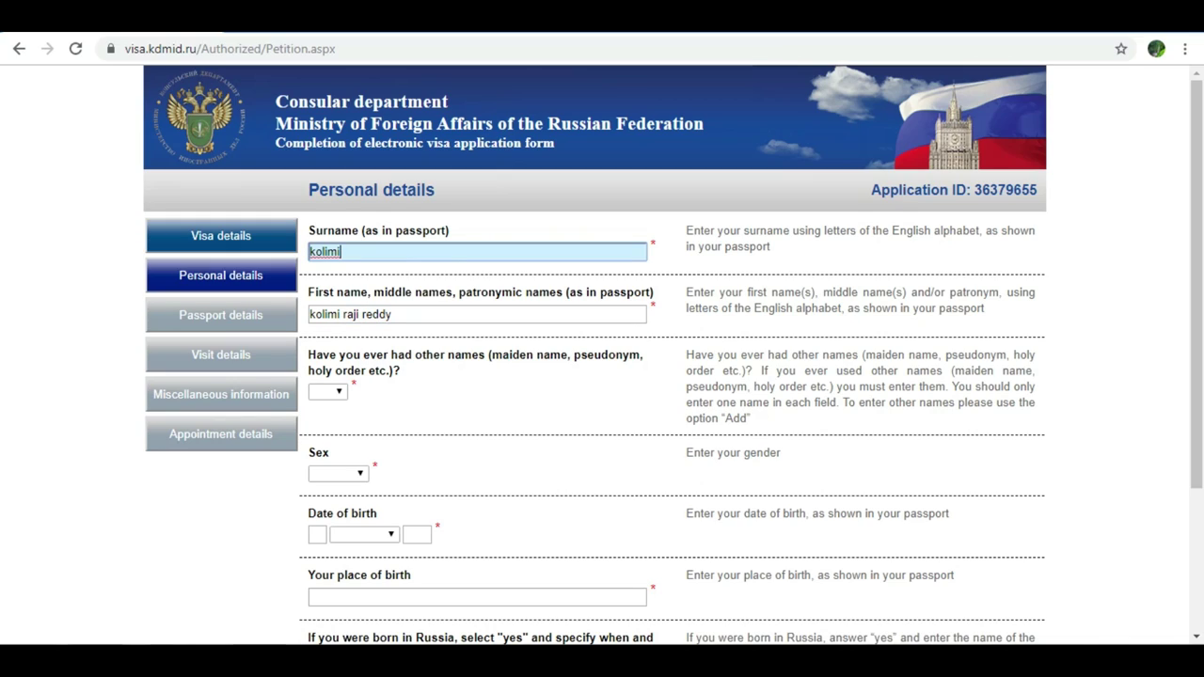
double_click(325, 314)
key(Delete)
key(Delete)
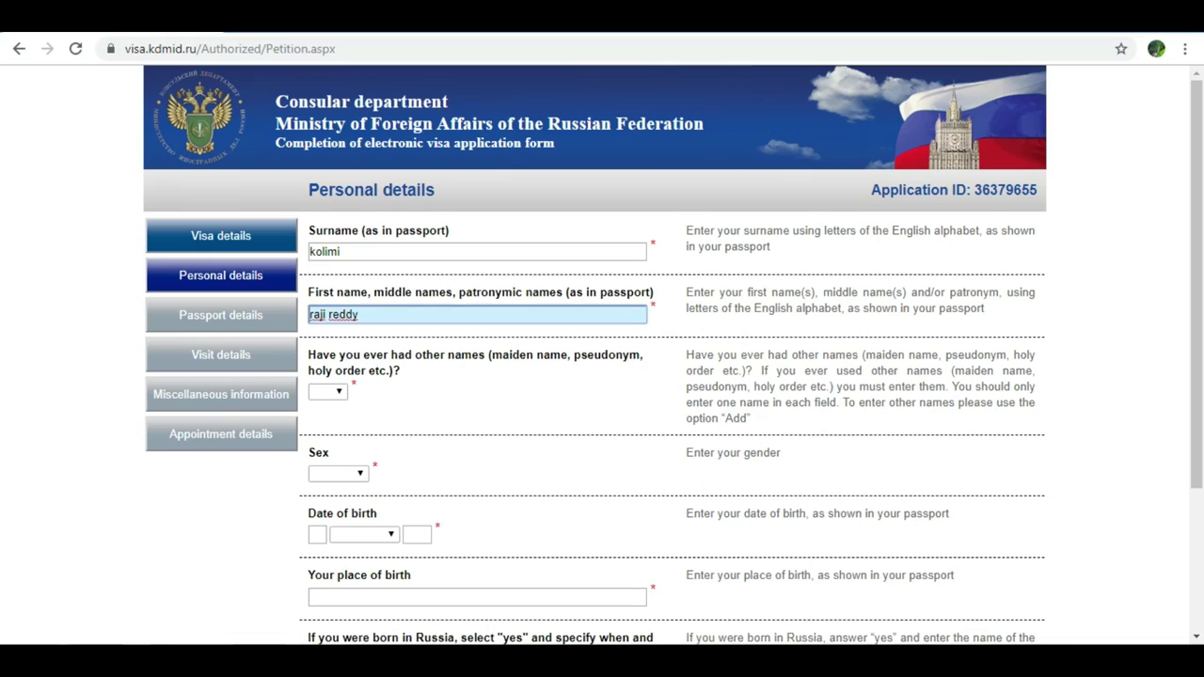
key(shift+Tab)
key(Delete)
text(-)
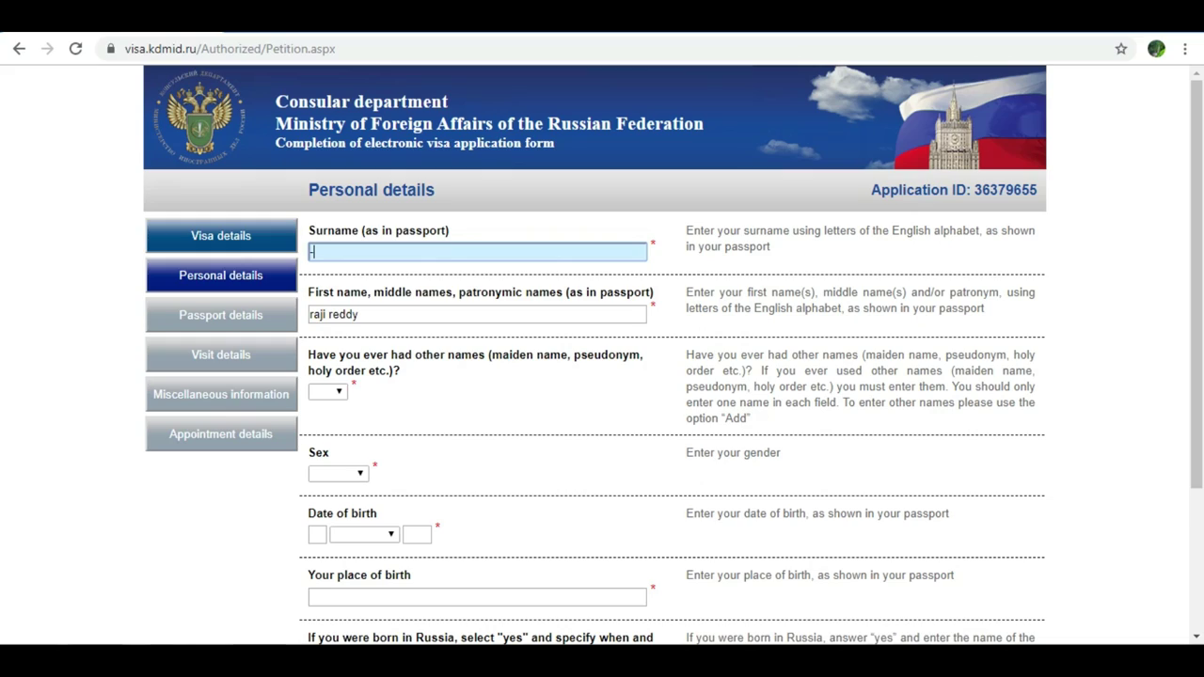
key(Tab)
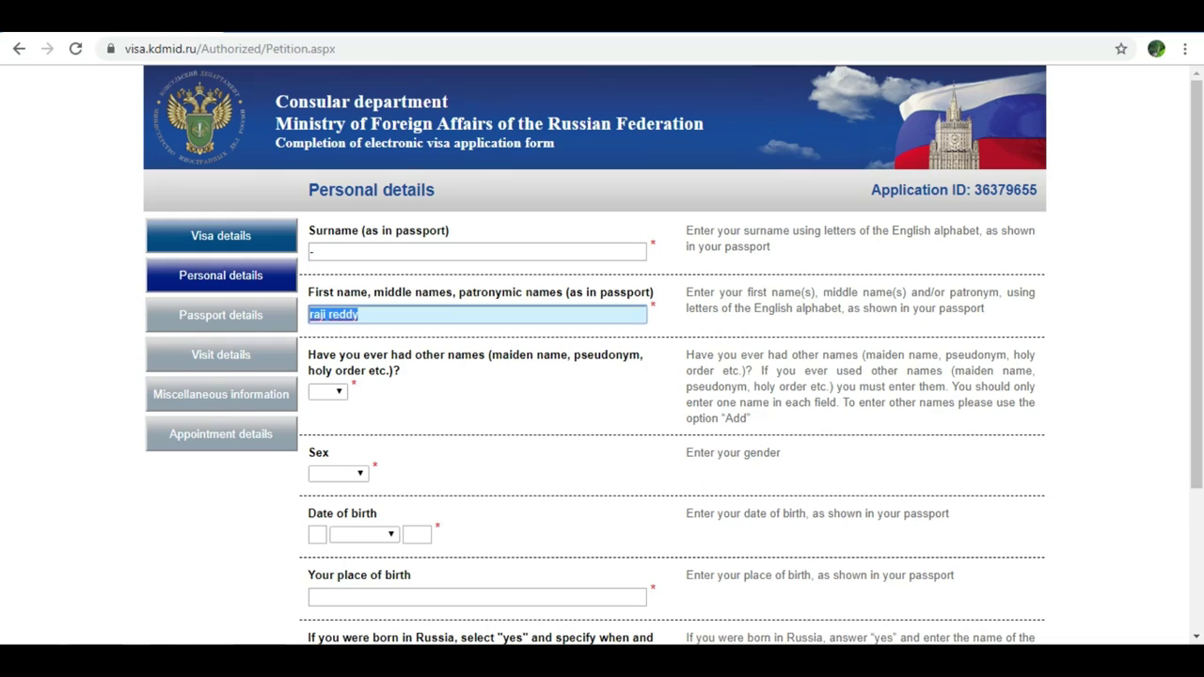
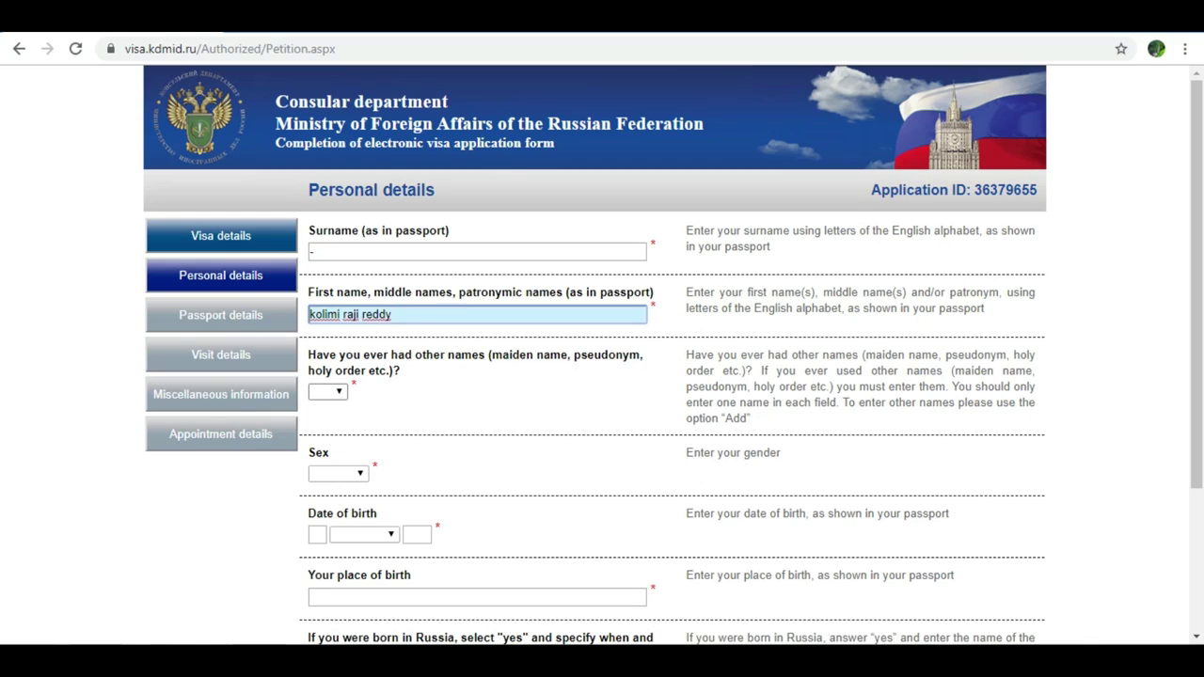
Step: Answer no to having other names and set sex to Male
click(328, 392)
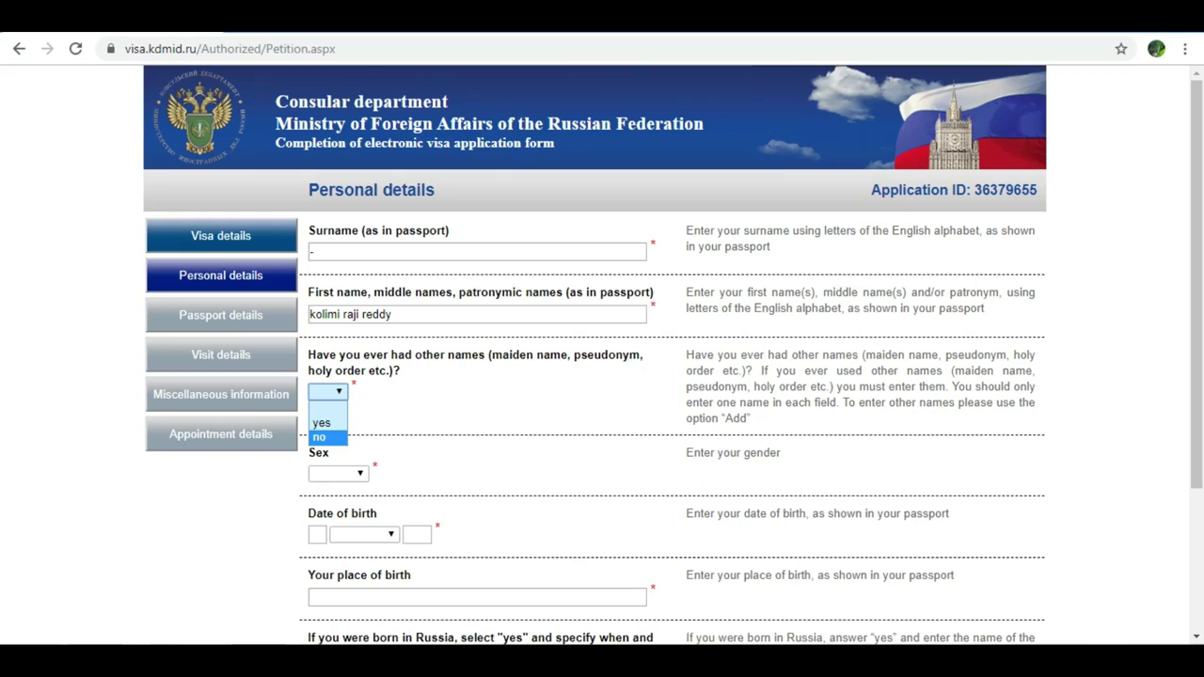
click(319, 436)
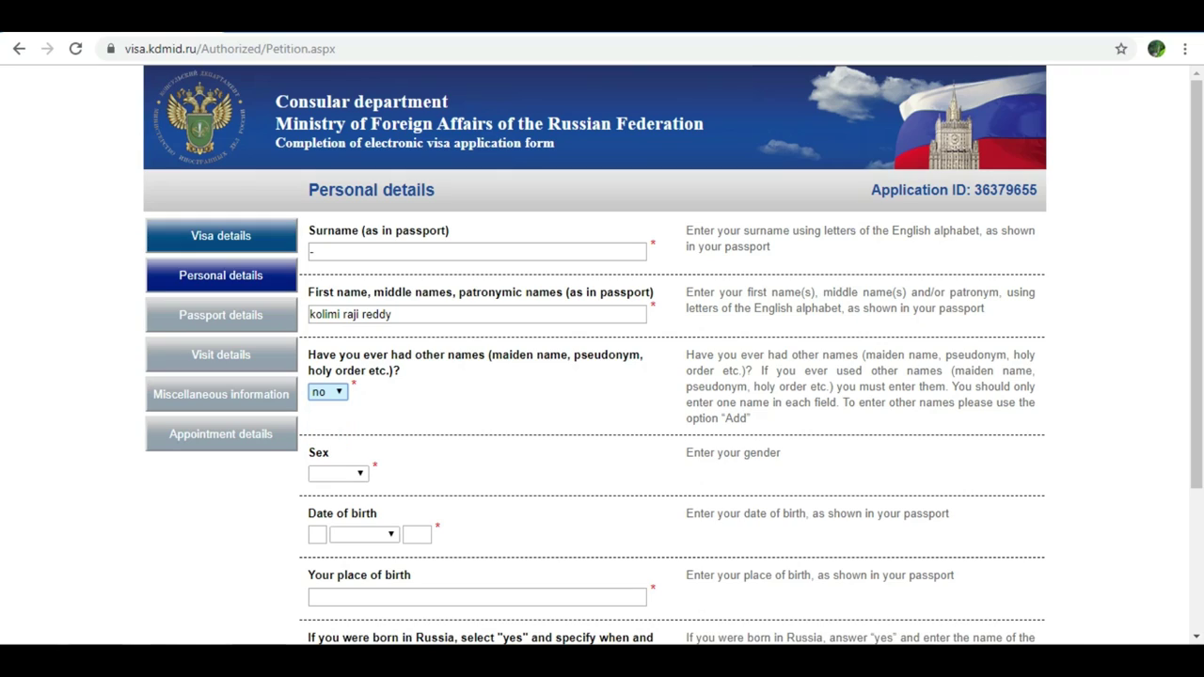
click(338, 473)
key(Return)
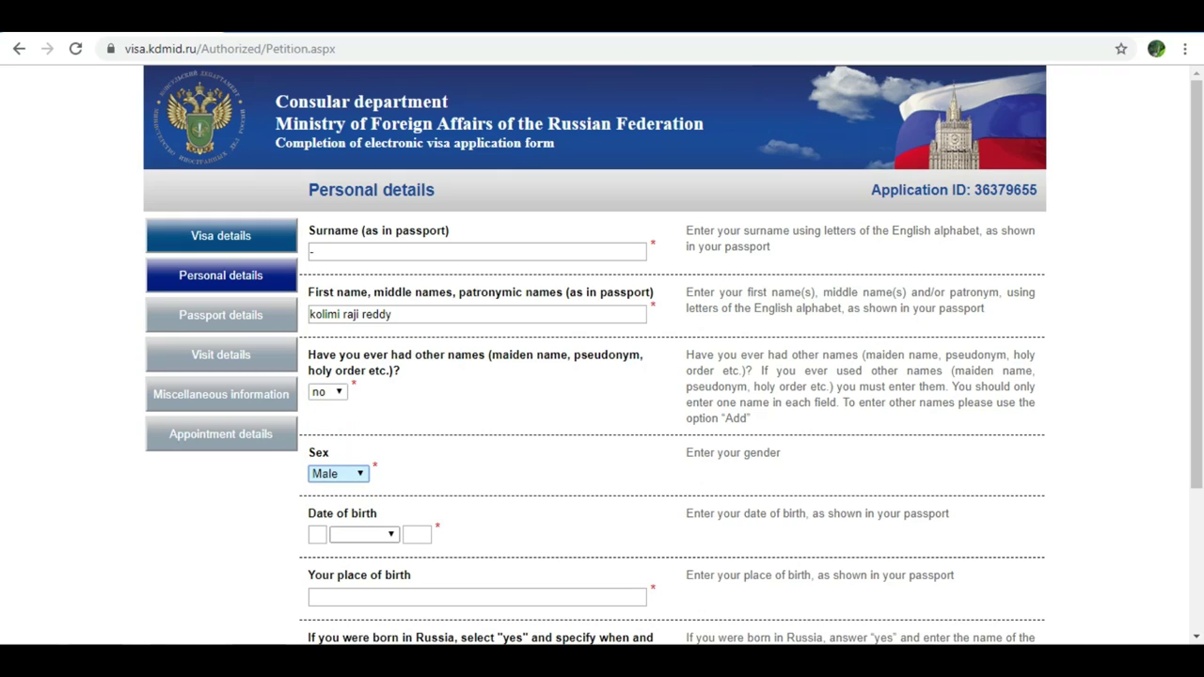
key(Tab)
text(18)
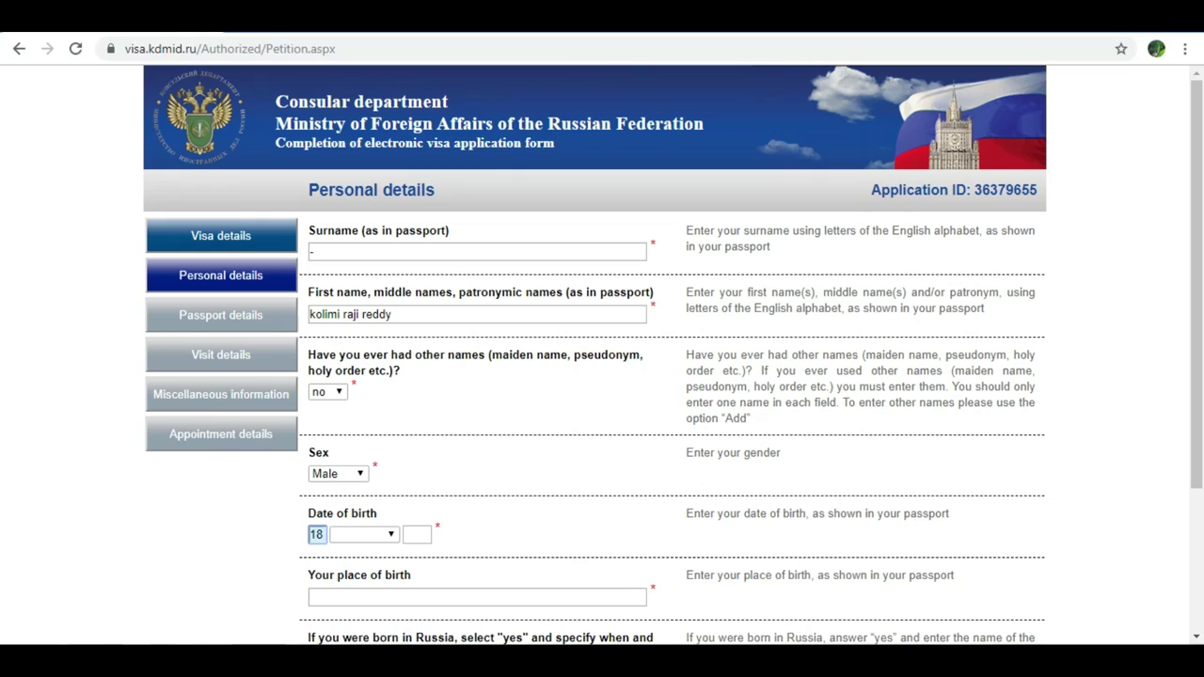
click(364, 535)
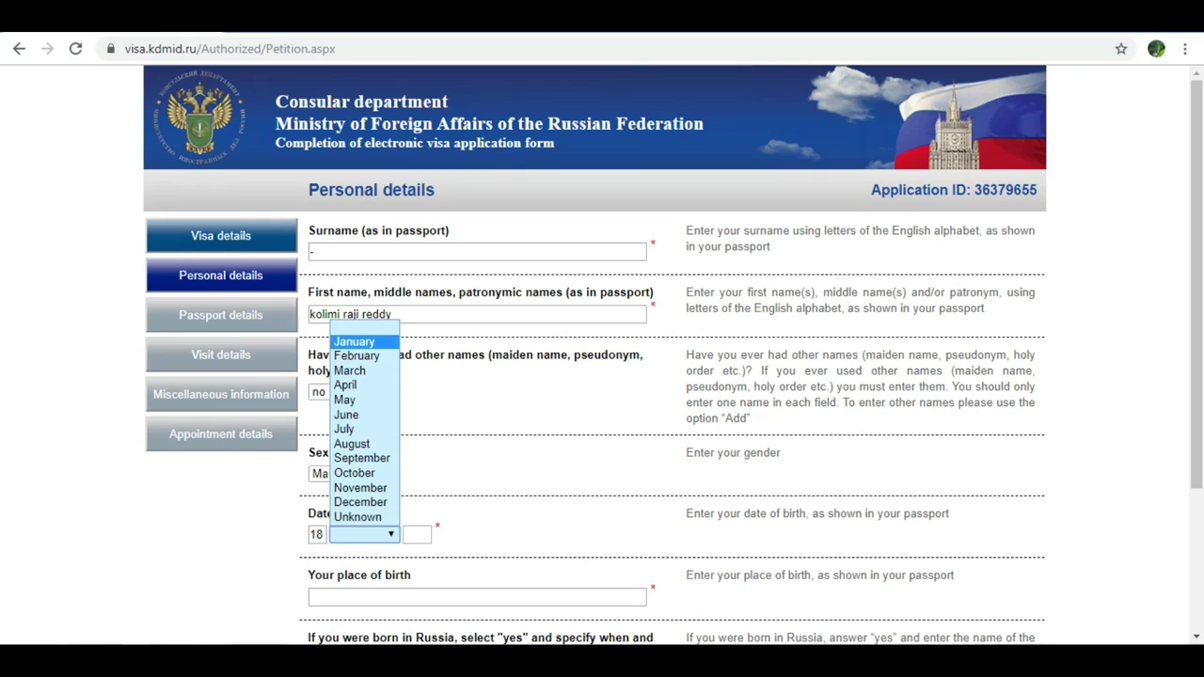
click(353, 341)
click(417, 534)
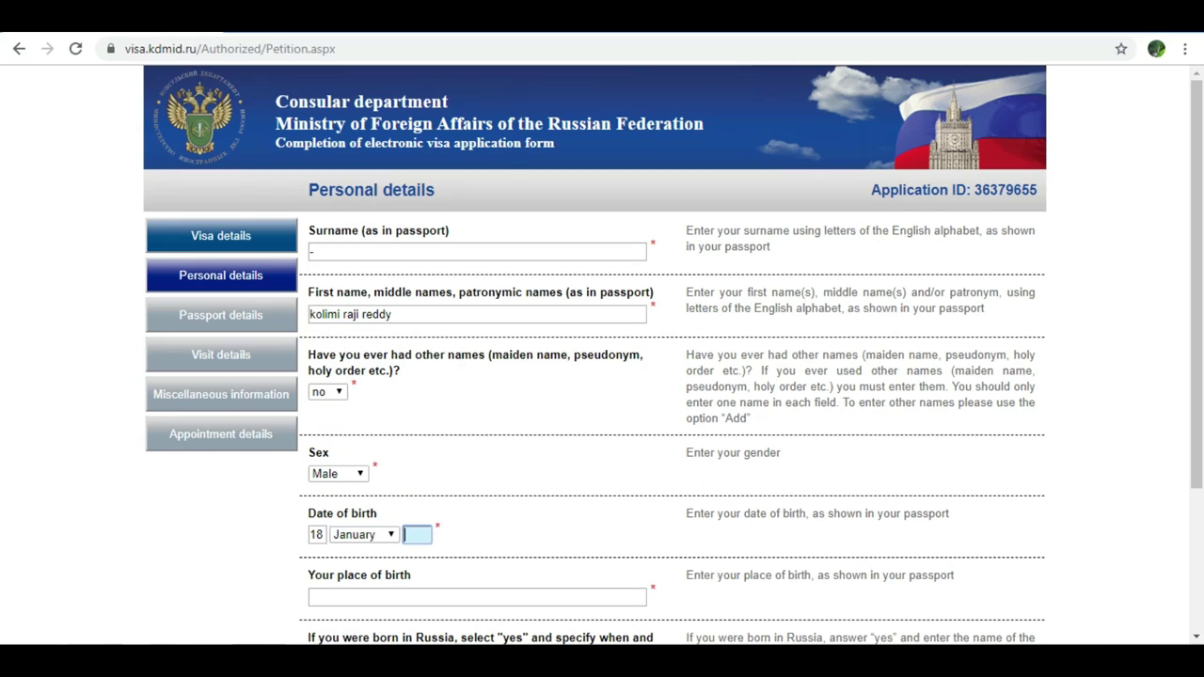
text(1991)
Step: Enter 'medchal' as place of birth and answer no to being born in Russia
scroll(673, 355, down, 3)
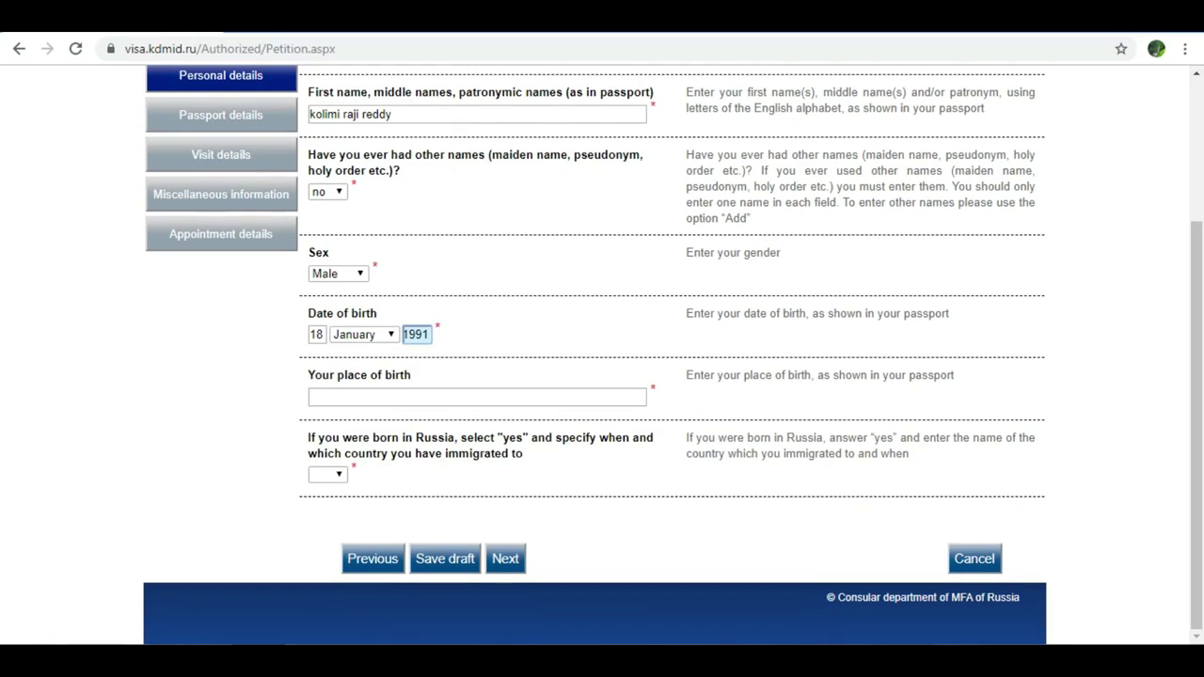
key(Tab)
text(medchal)
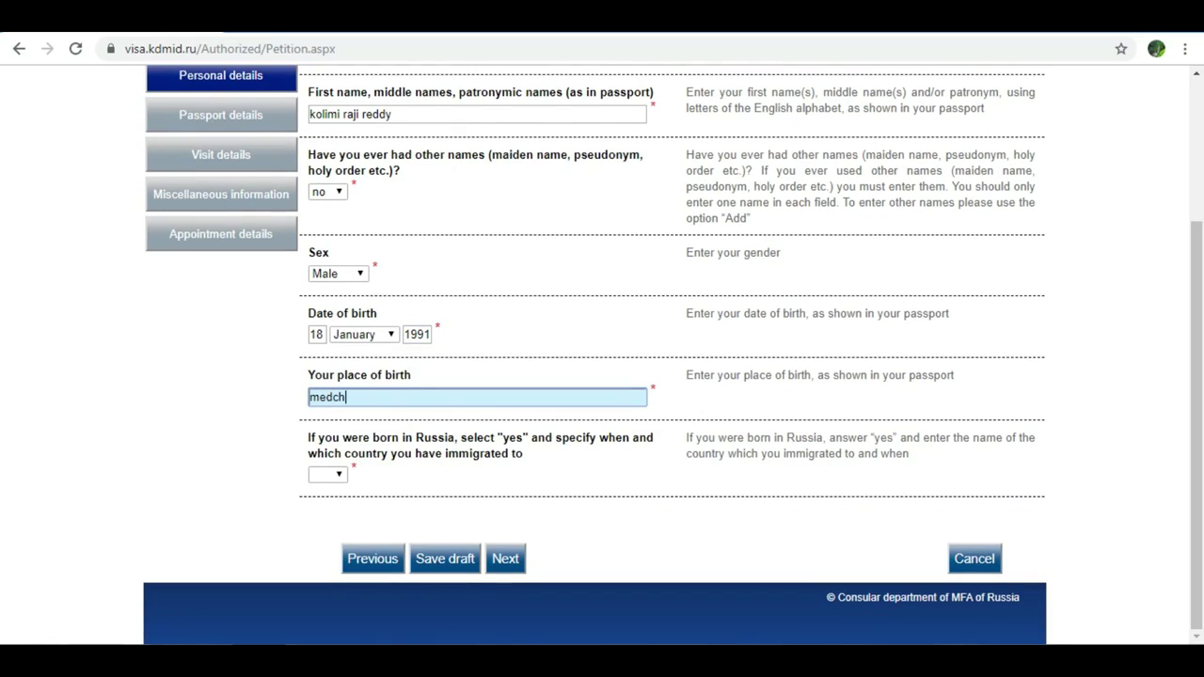
key(Tab)
key(alt+Down)
key(Down)
key(Down)
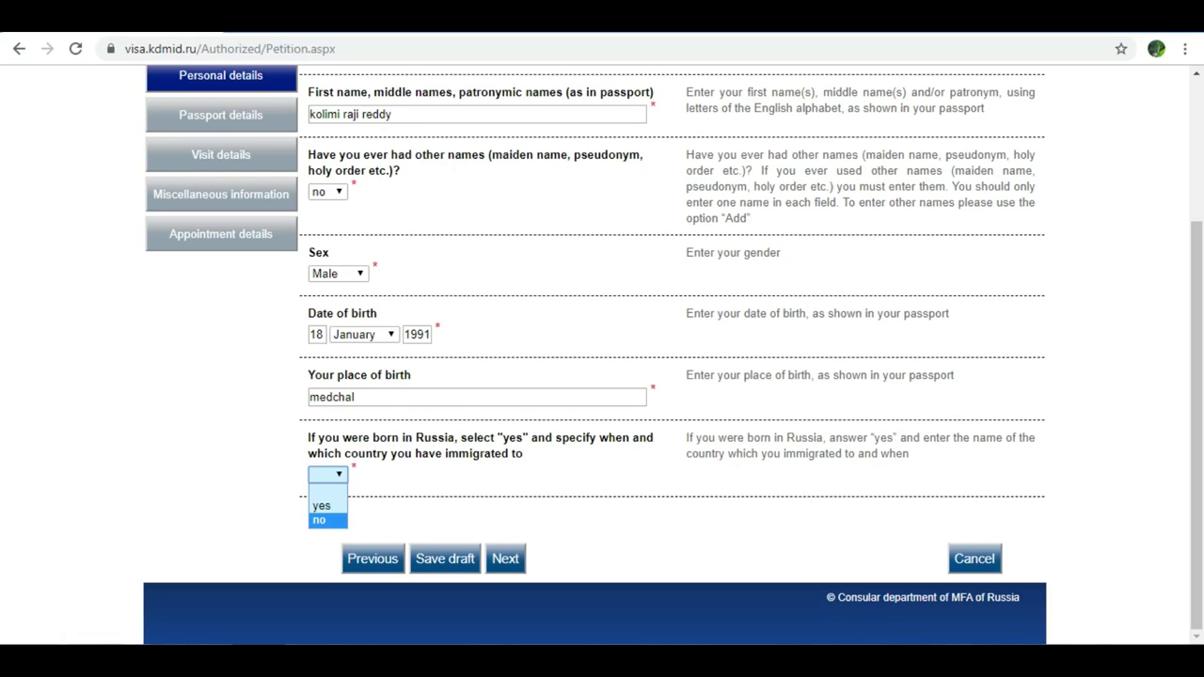
key(Return)
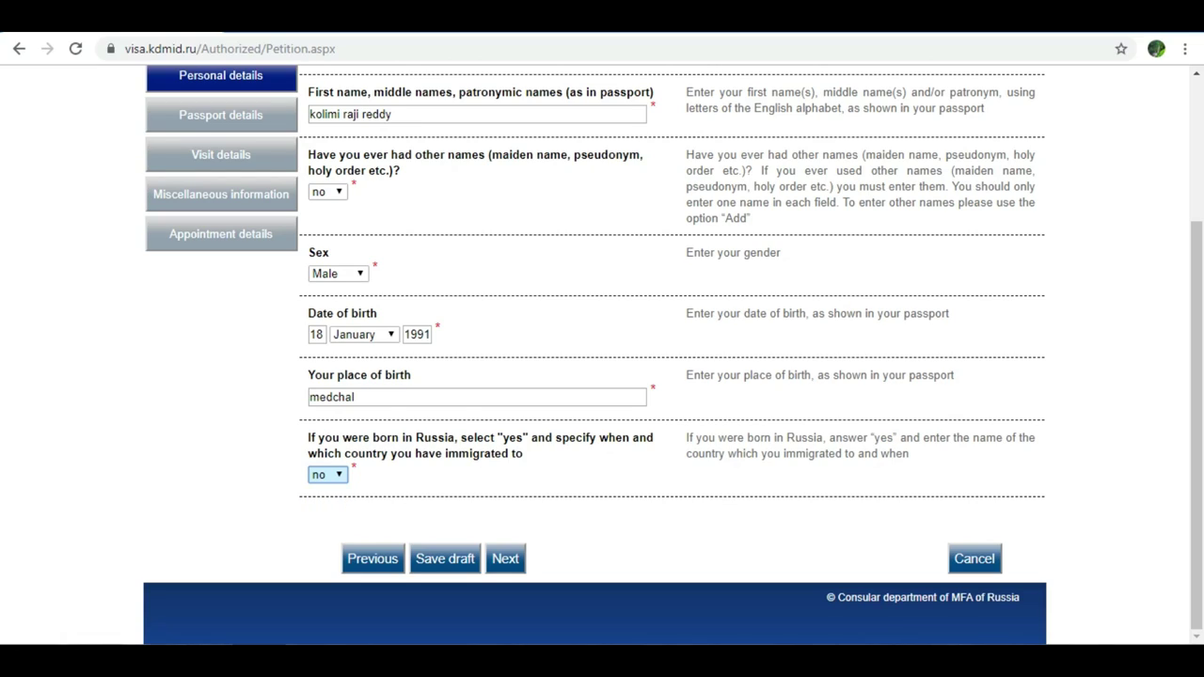
key(Tab)
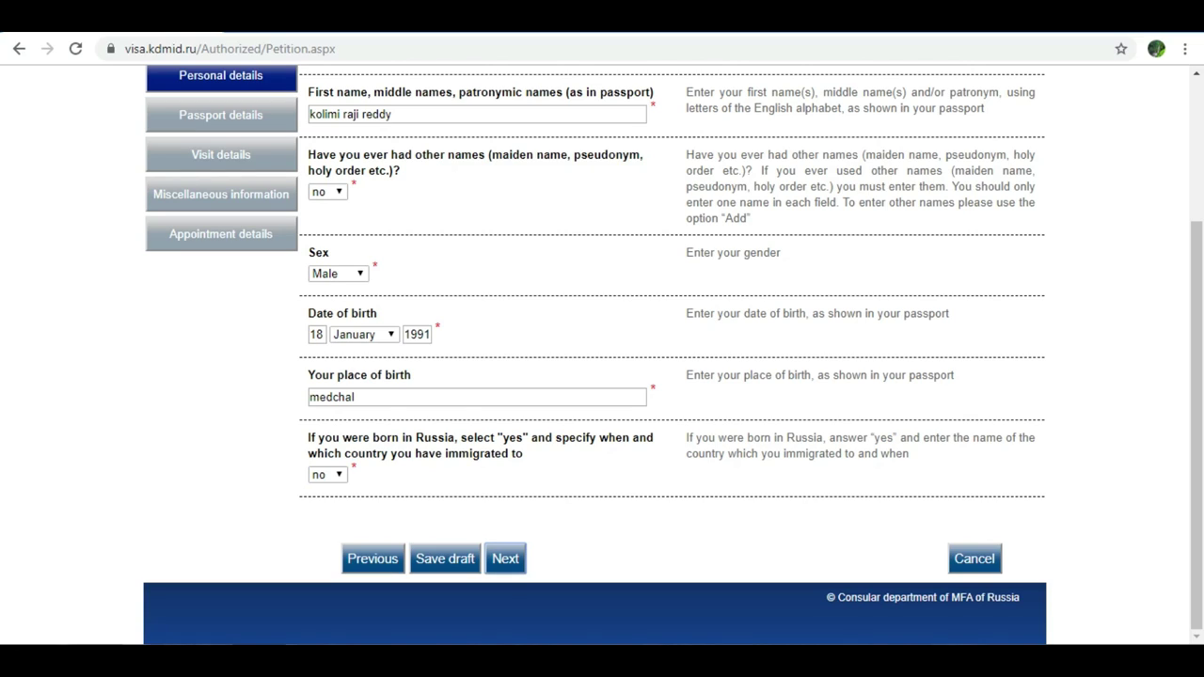
Step: Enter the passport number and the issue date 2 January 2015
key(Return)
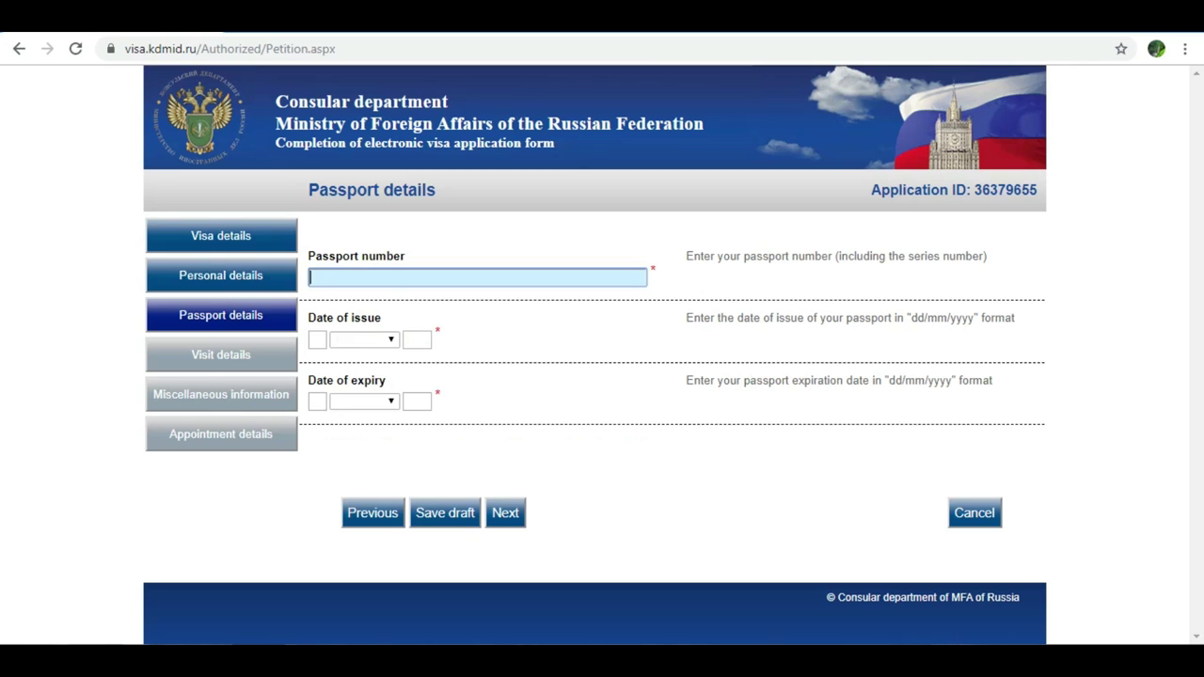
key(Tab)
text(2)
key(Tab)
key(alt+Down)
key(Down)
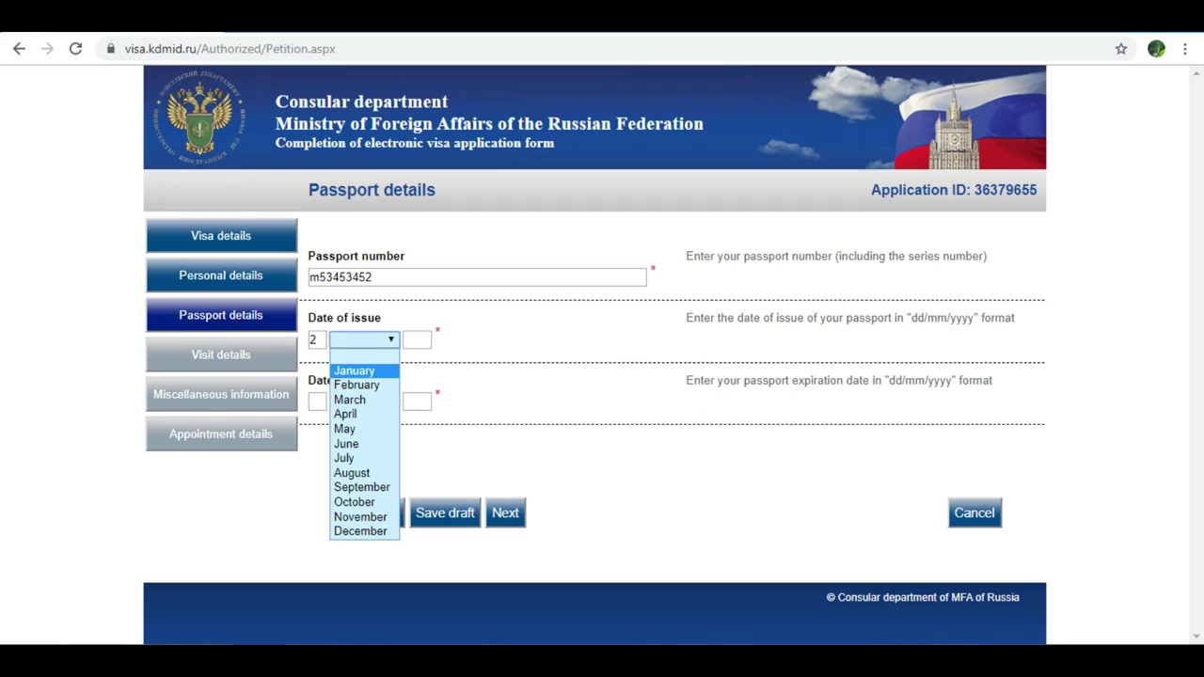
key(Return)
key(Tab)
text(2015)
Step: Set the passport expiry date to 1 January 2025
key(Tab)
text(1)
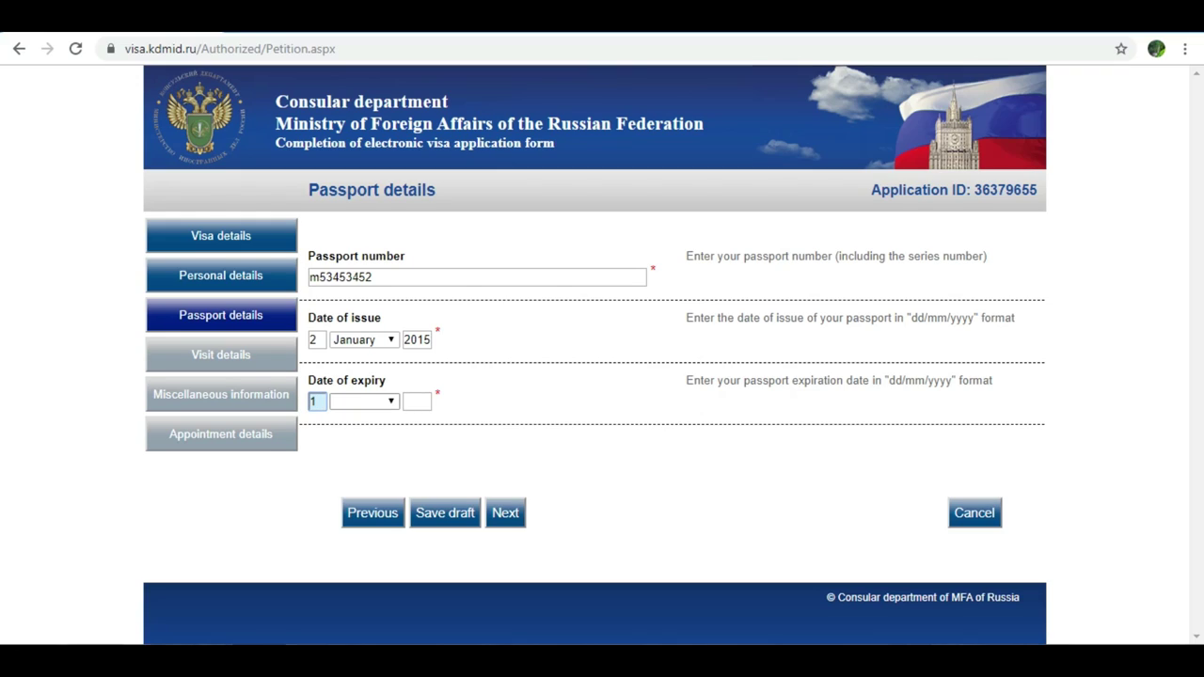
key(Tab)
key(alt+Down)
key(Down)
key(Return)
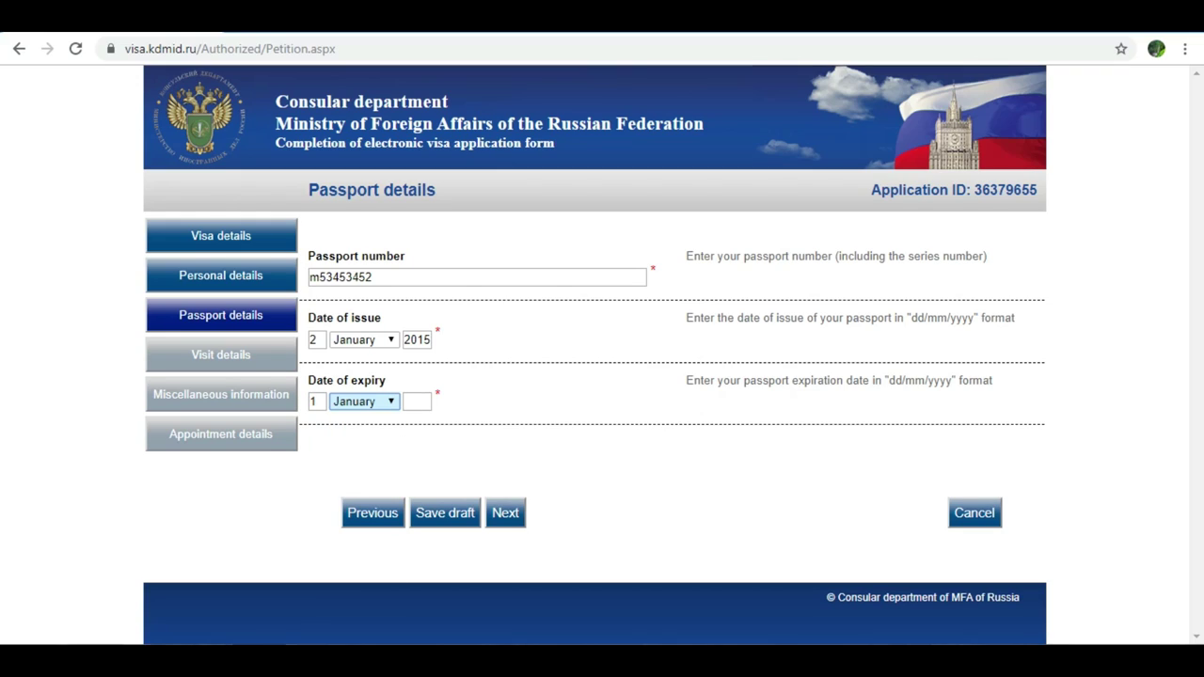
key(Tab)
text(20)
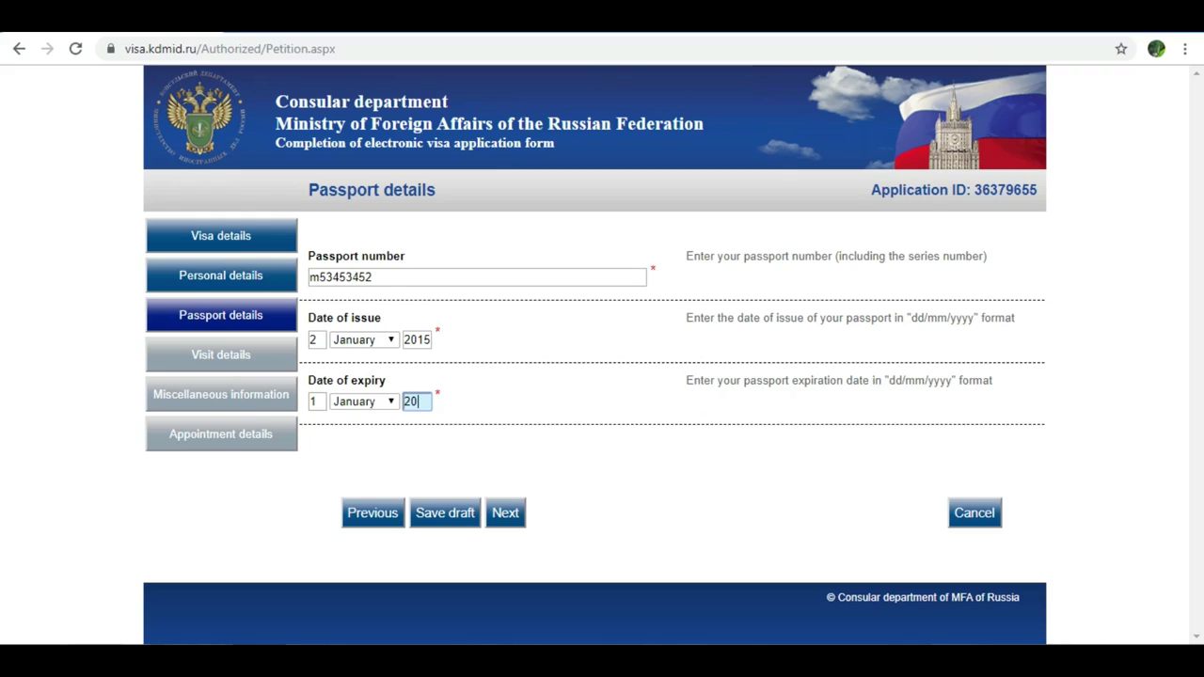
text(25)
Step: Continue to Visit details and bring up the tourist voucher image for reference
key(Tab)
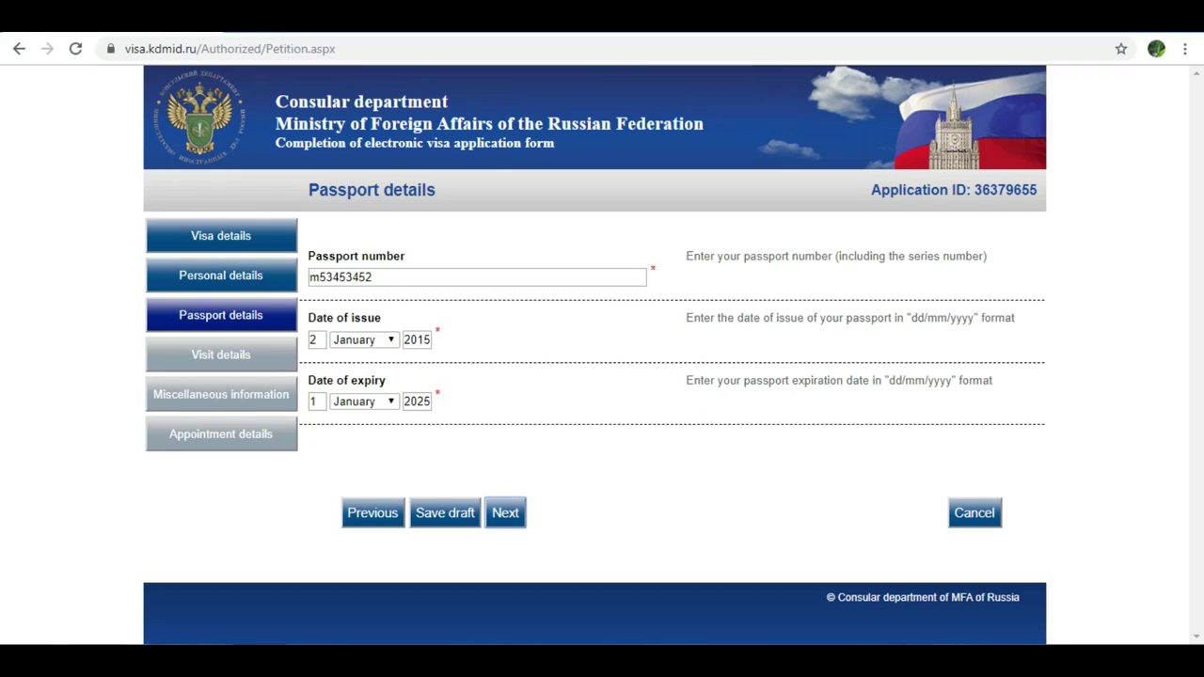
key(Return)
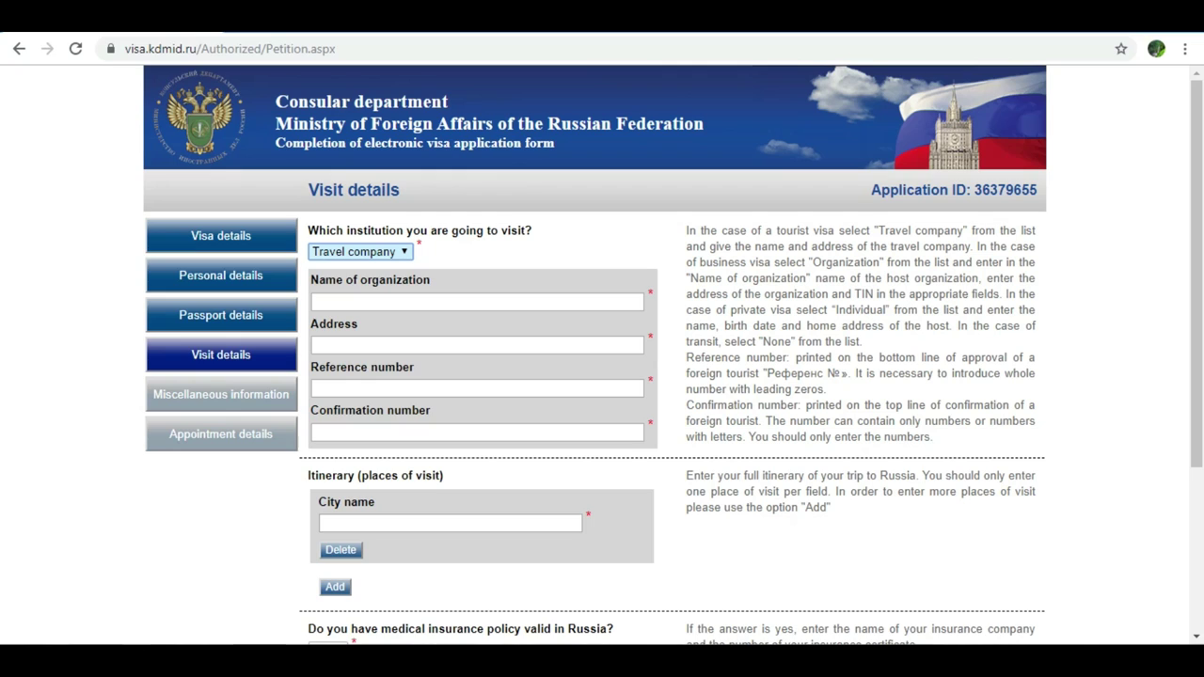
key(Tab)
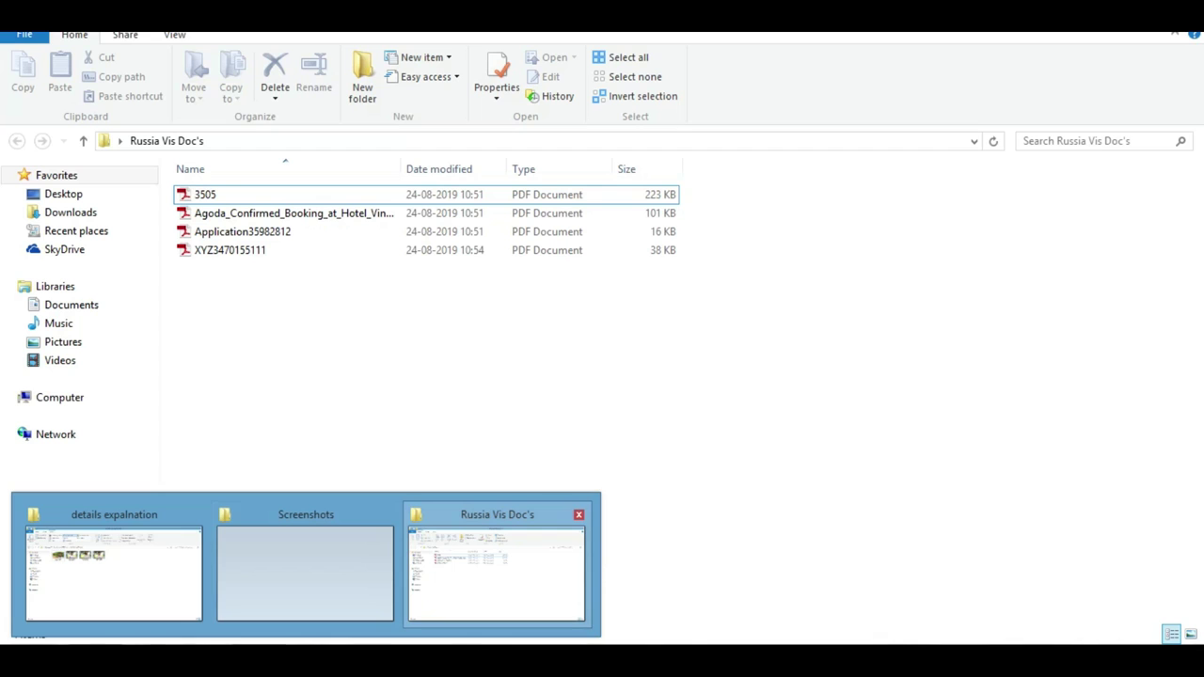
click(305, 569)
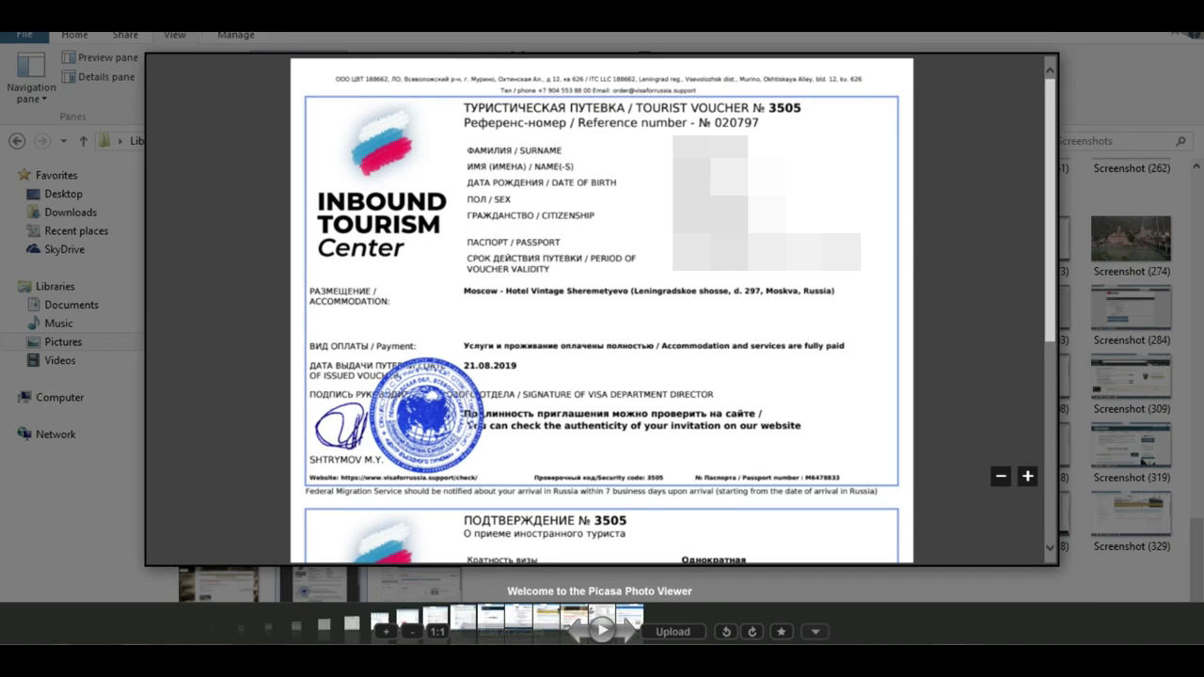
Step: Enter 'inbound tourism' as the organization name, then return to the voucher image
key(alt+Tab)
text(inbound tourism)
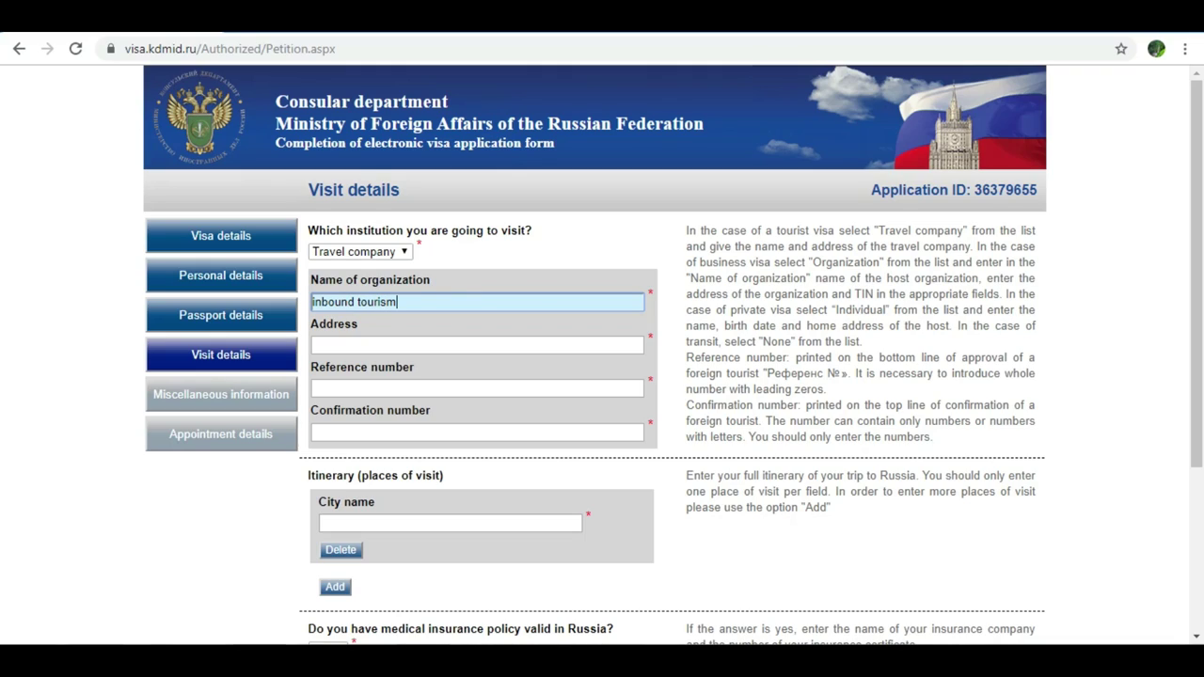
click(477, 346)
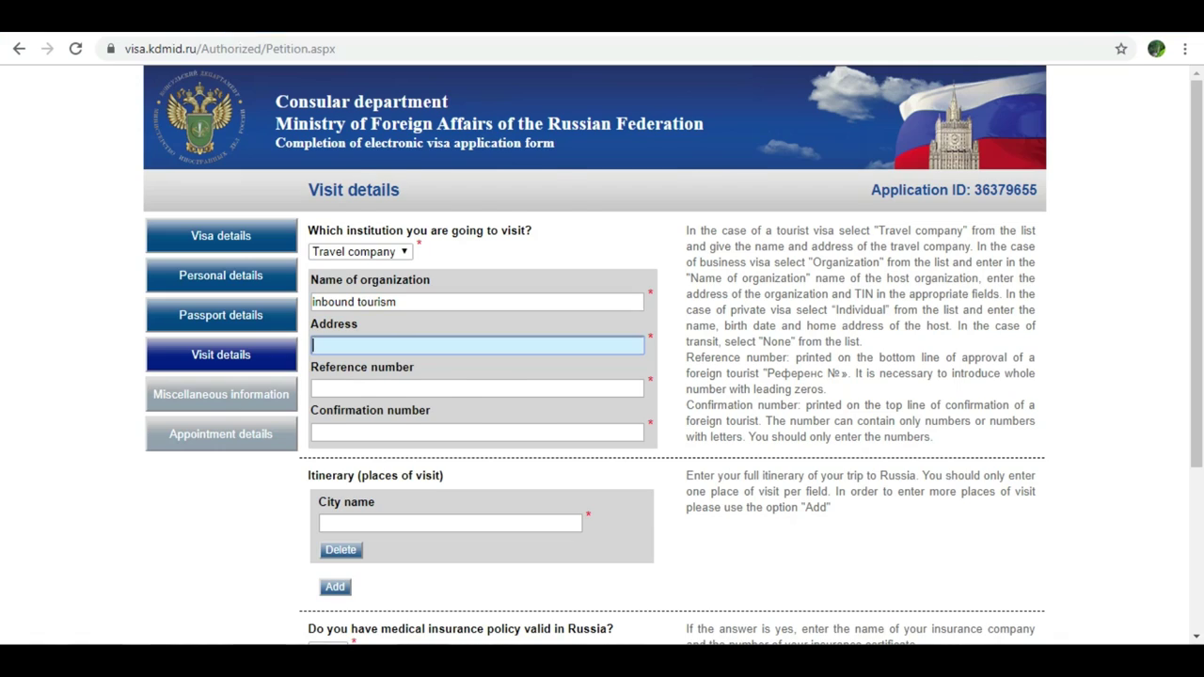
key(alt+Tab)
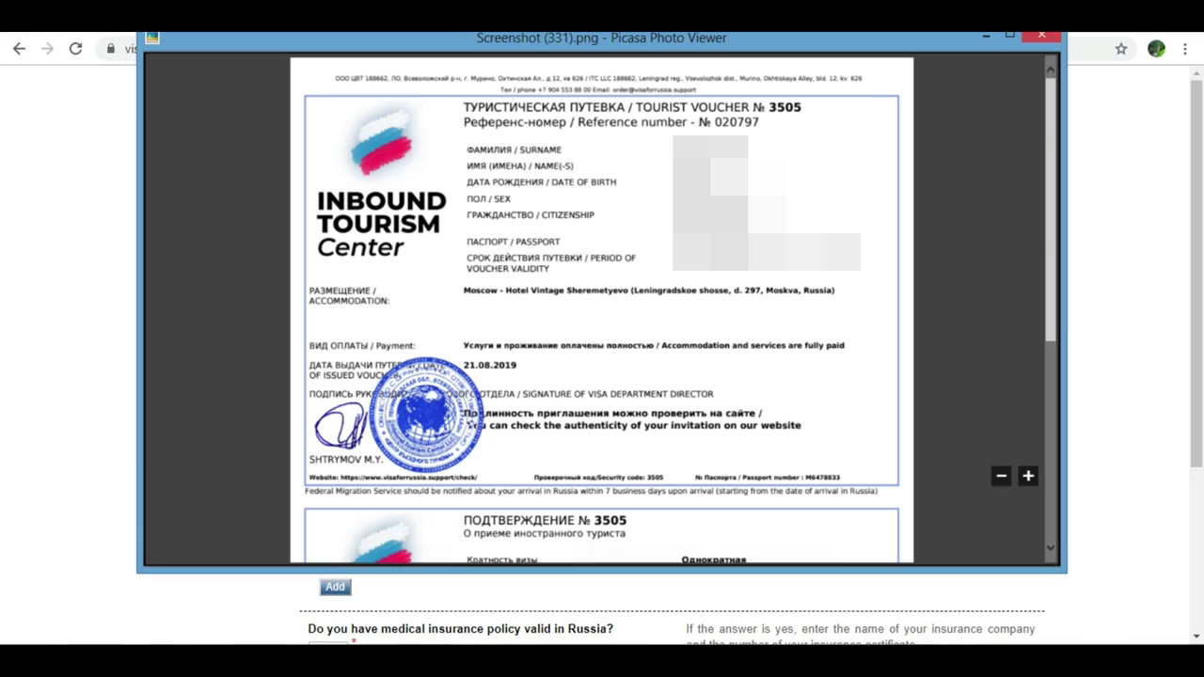
Step: Fill in the organization's address on Visit details
click(985, 34)
text(dfgjdflgkp;)
click(477, 388)
key(alt+Tab)
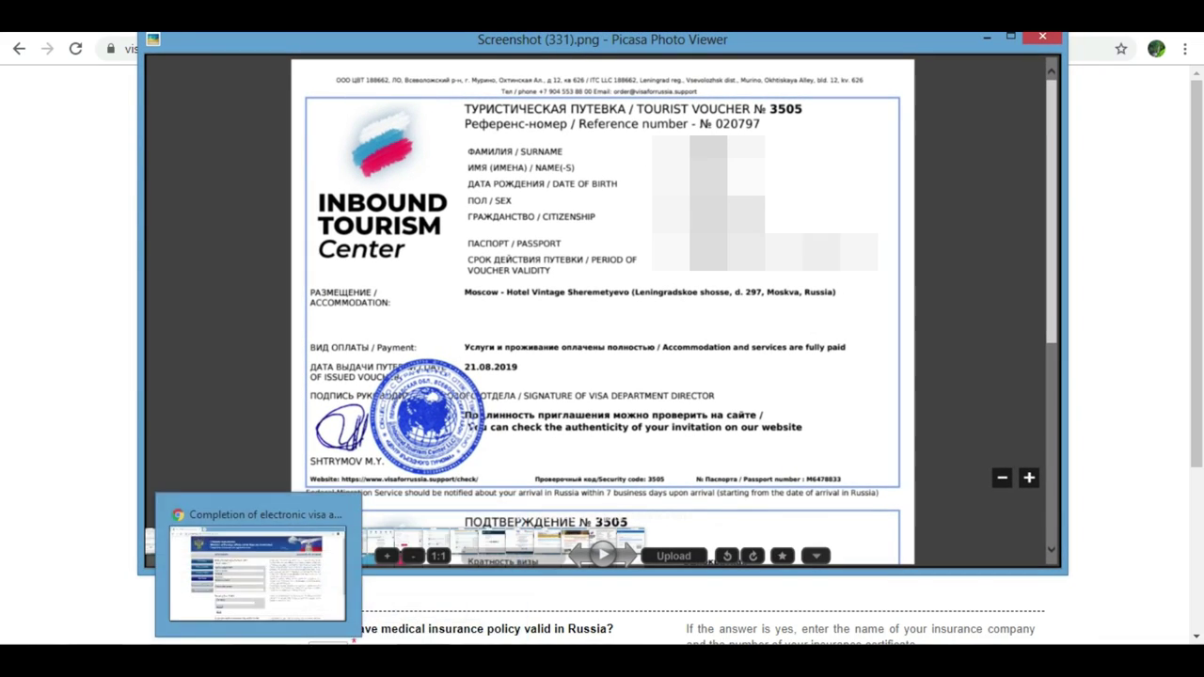
Step: Enter the voucher's reference and confirmation numbers, checking them against the voucher image
click(257, 663)
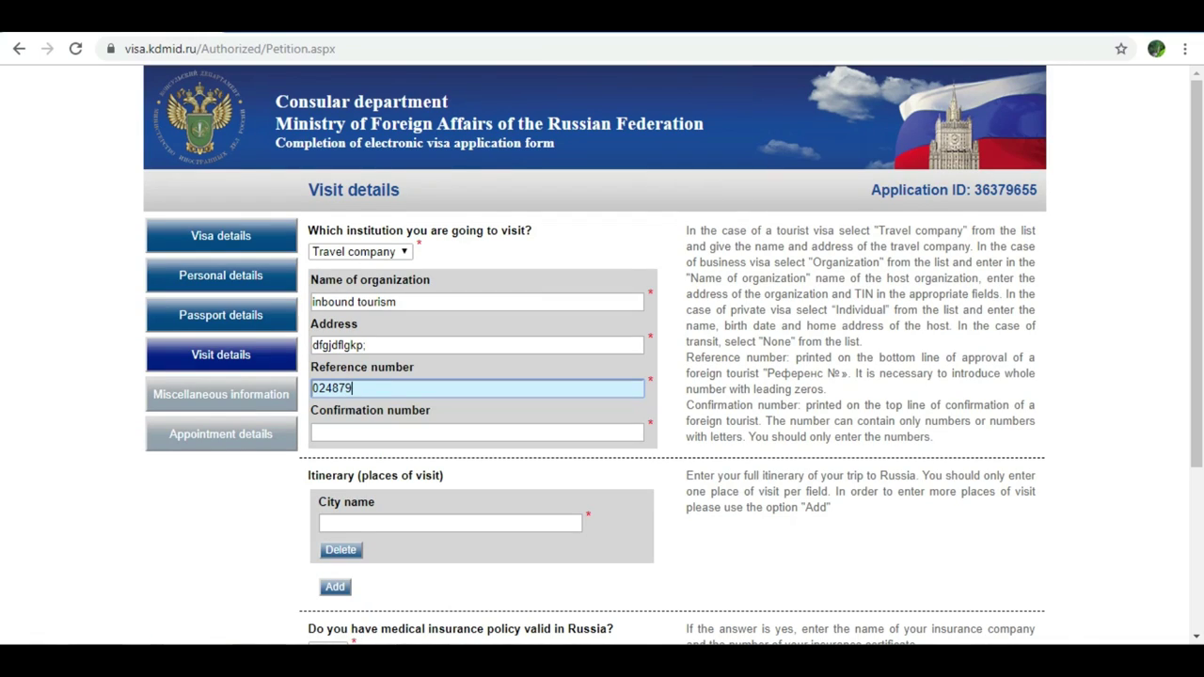
click(314, 432)
key(alt+Tab)
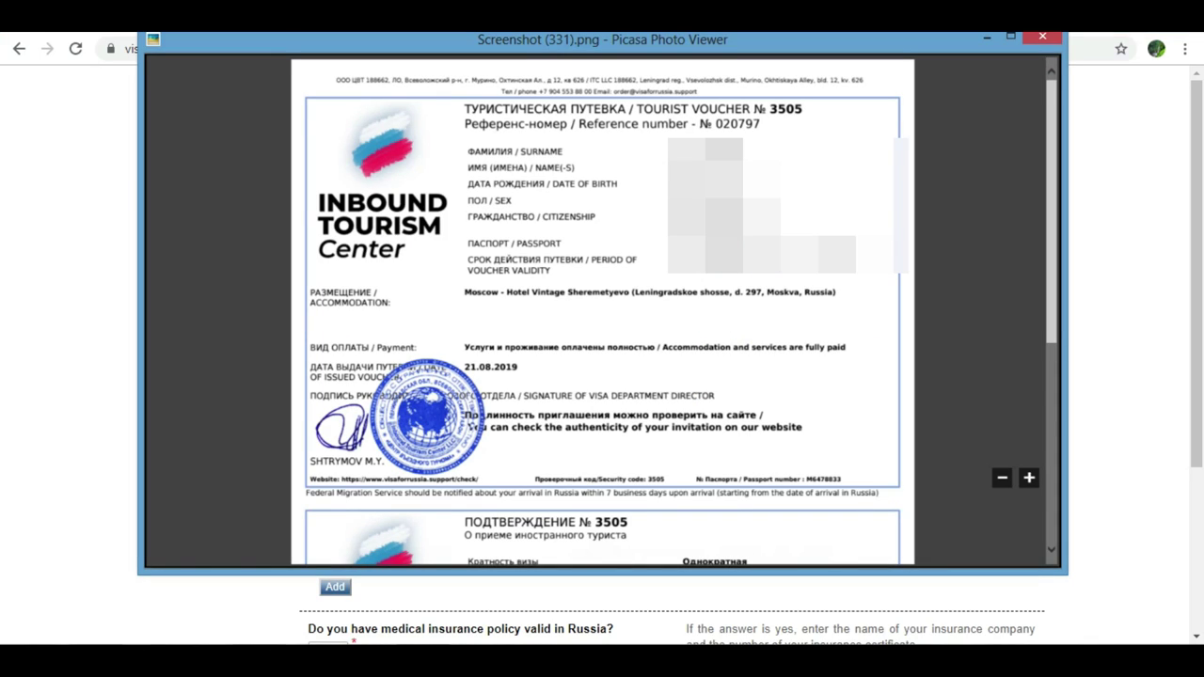
click(987, 38)
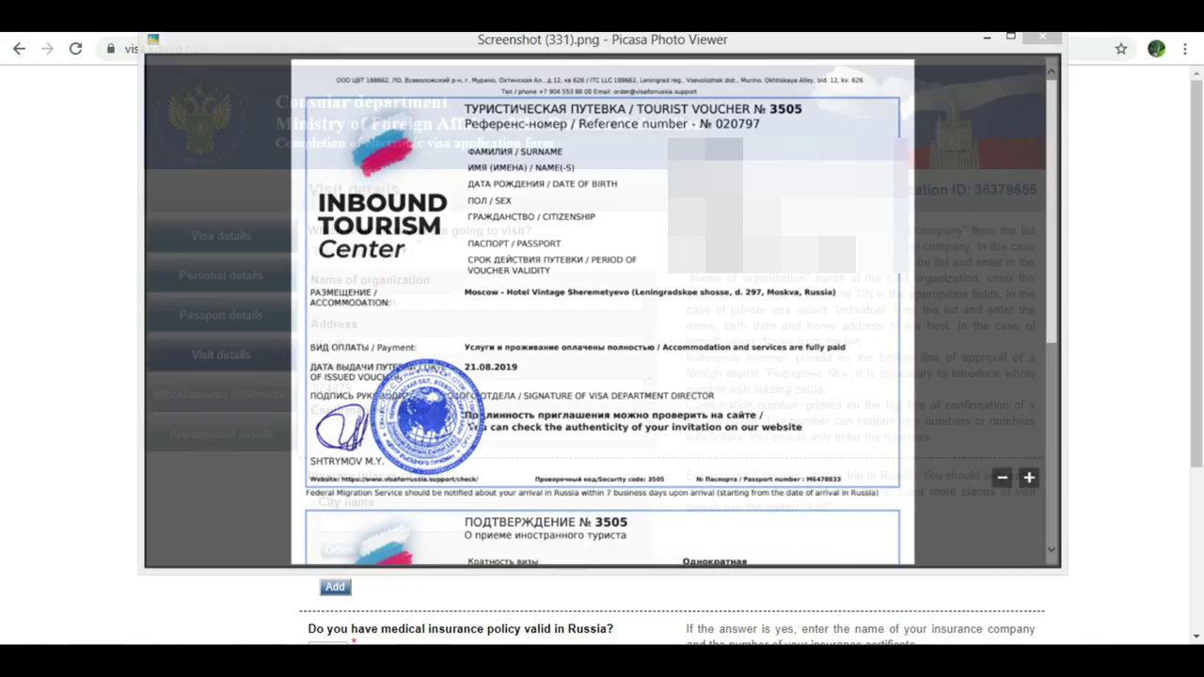
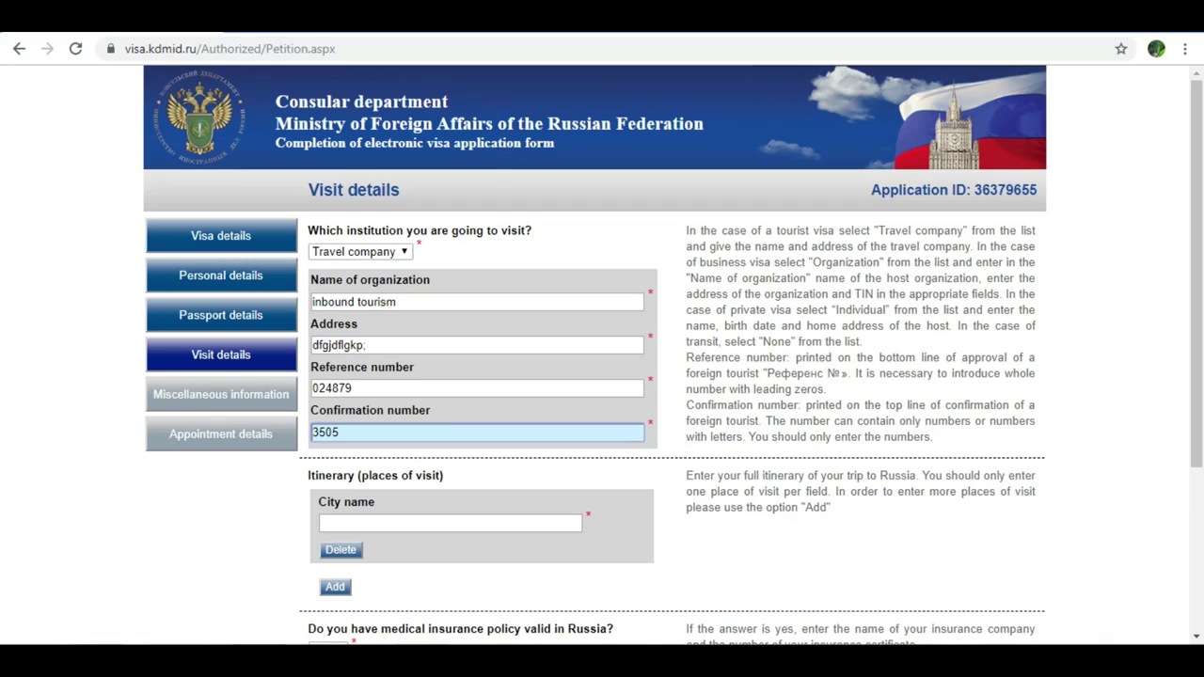
Step: Enter MOSCOW as the city to be visited from the suggested cities
click(450, 523)
text(moscoe)
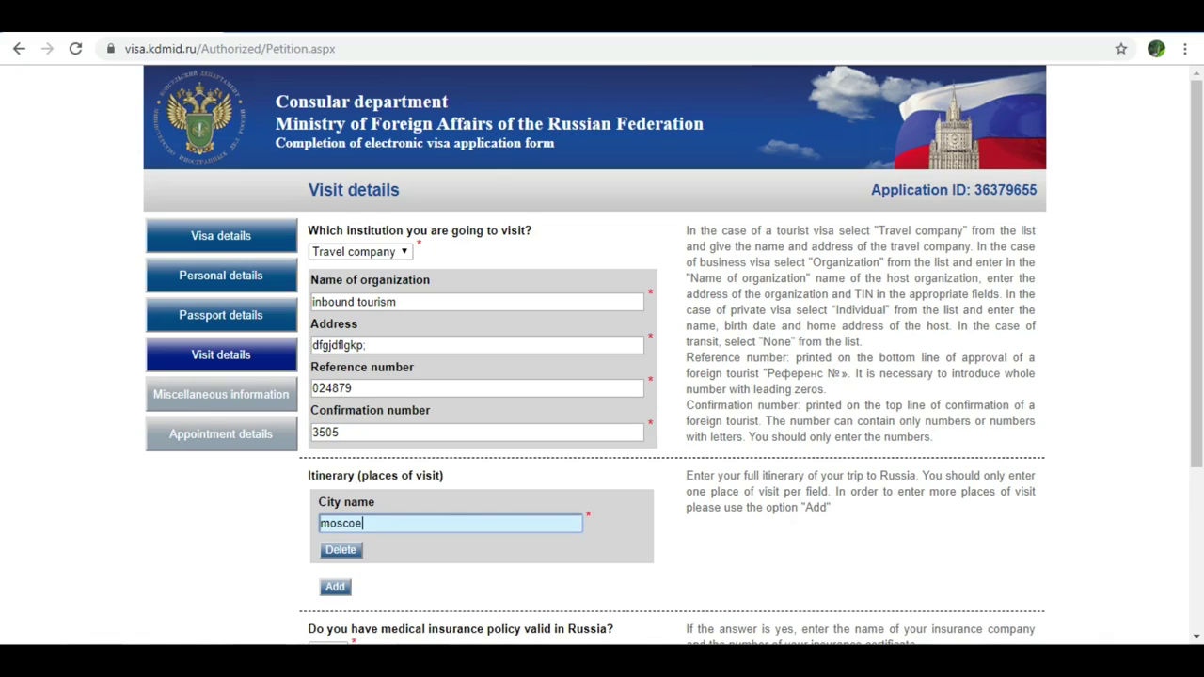
key(BackSpace)
text(w)
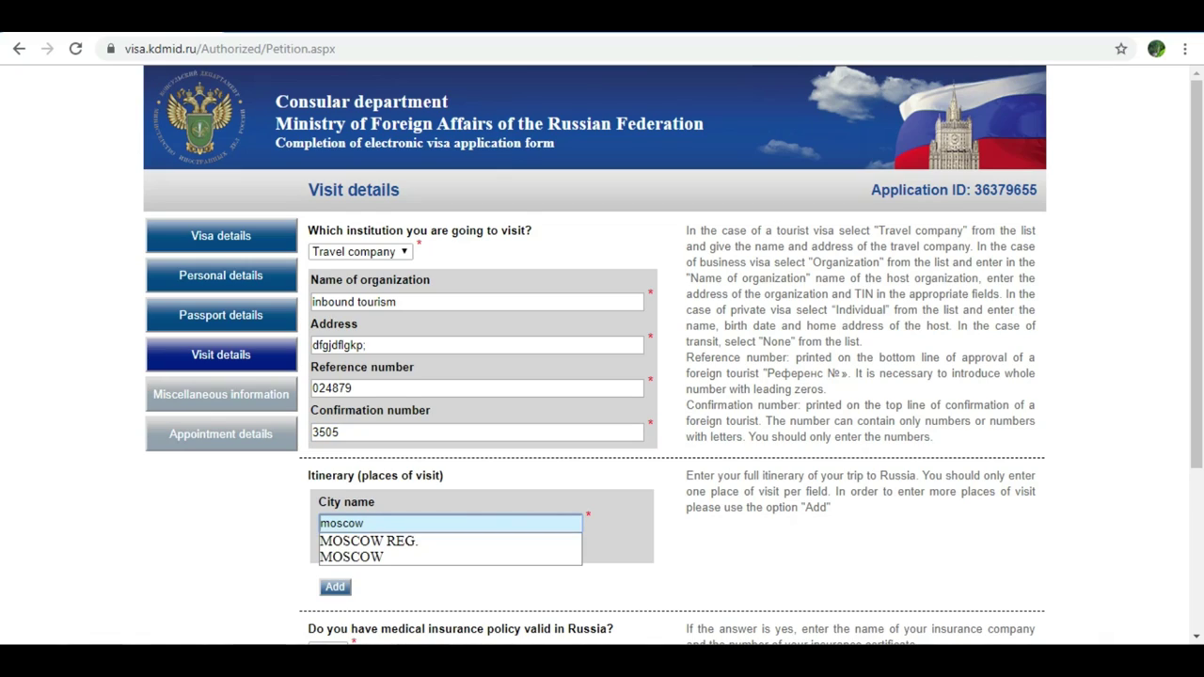
key(Return)
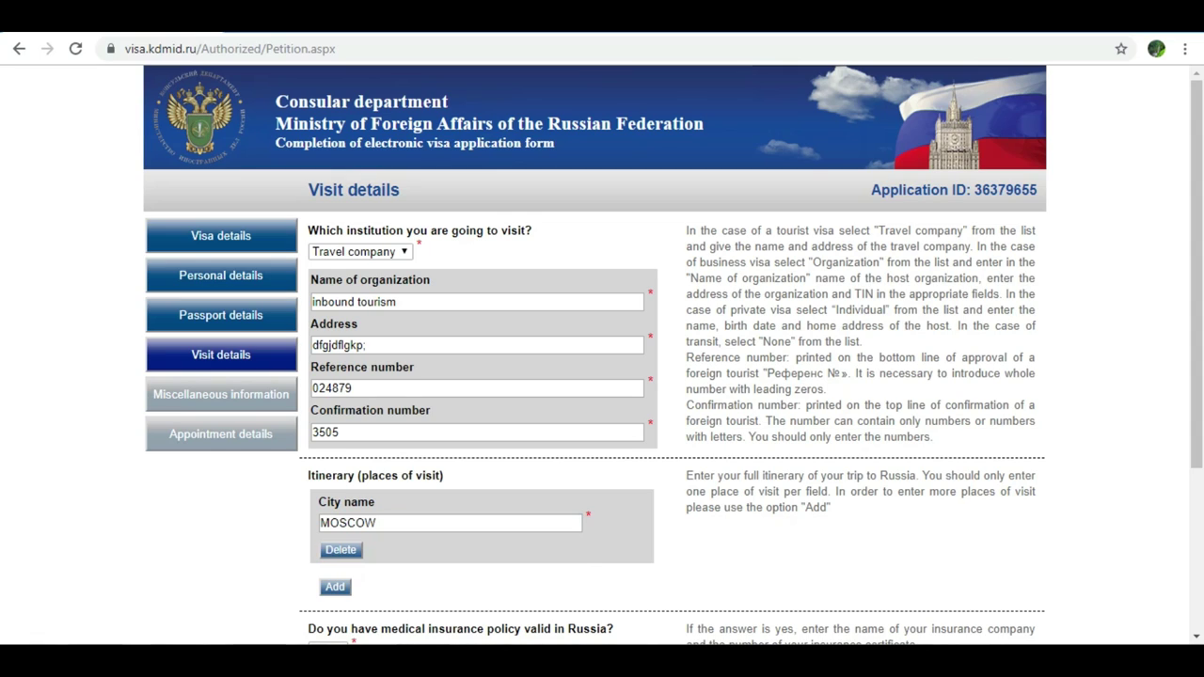
Step: Answer no to medical insurance and previous Russia visits, then continue to Miscellaneous information
scroll(602, 357, down, 3)
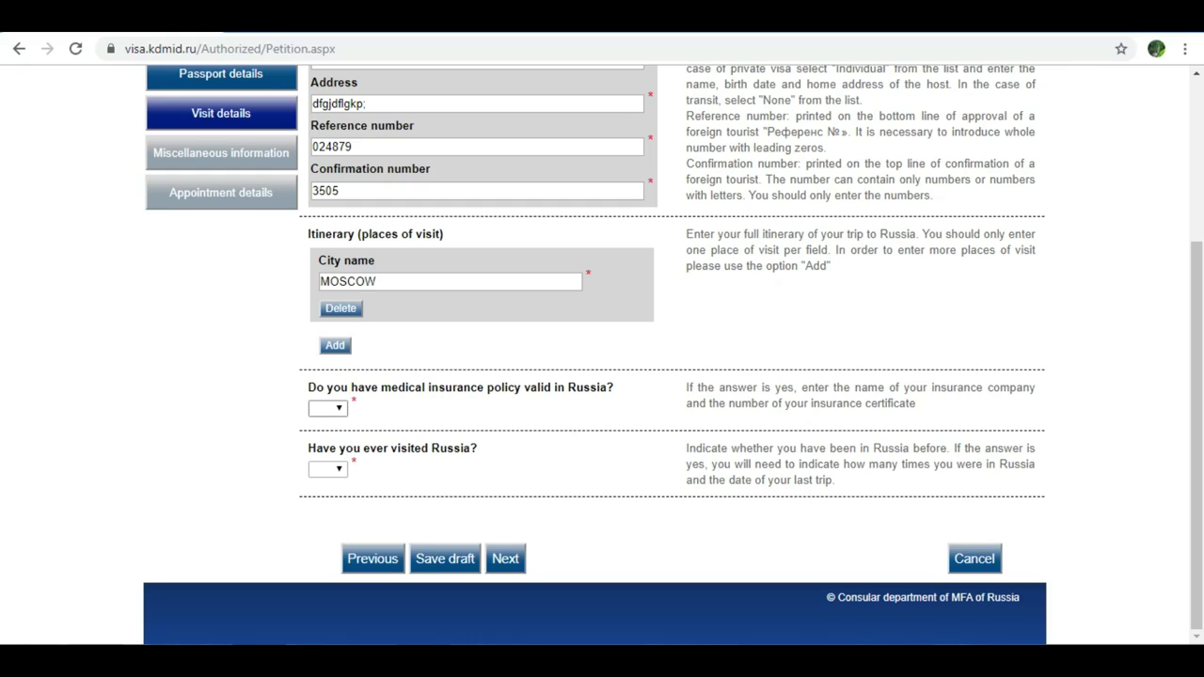
click(328, 407)
click(322, 452)
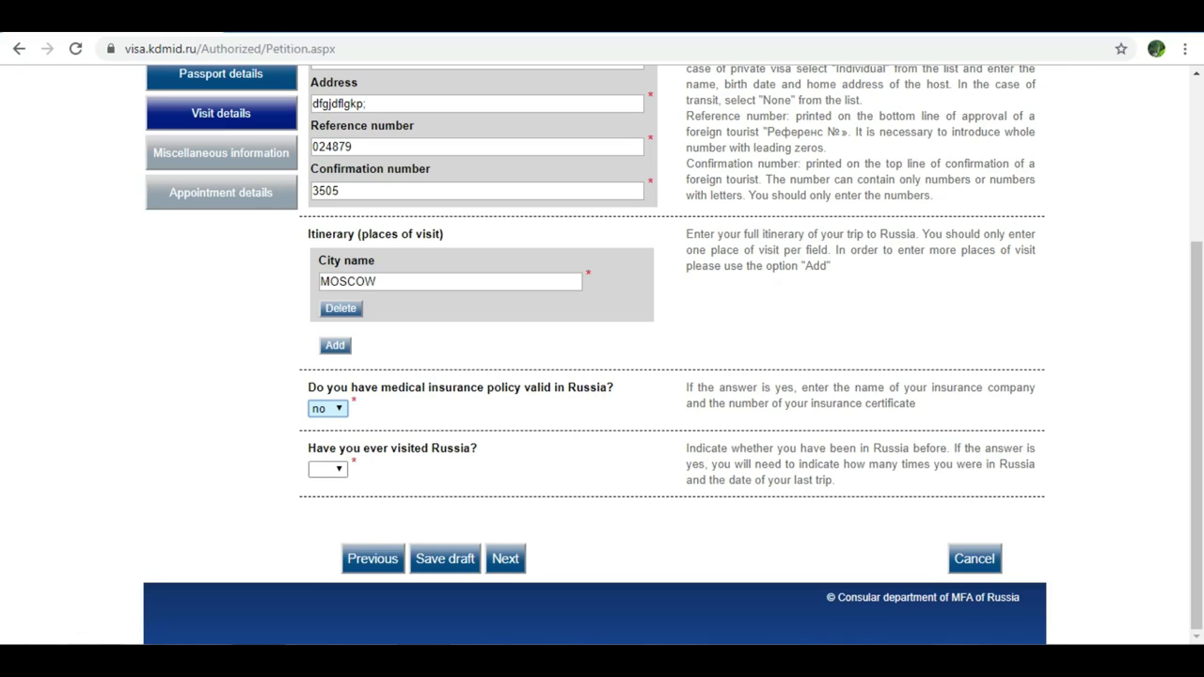
click(328, 469)
key(Down)
key(Down)
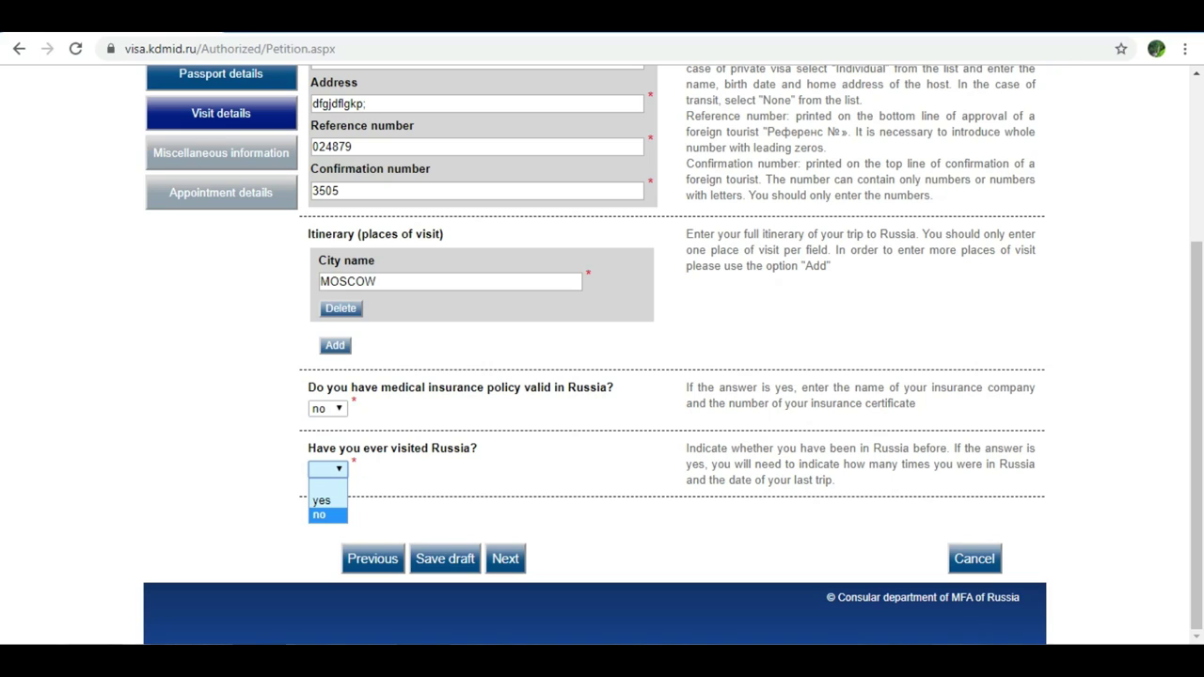
key(Return)
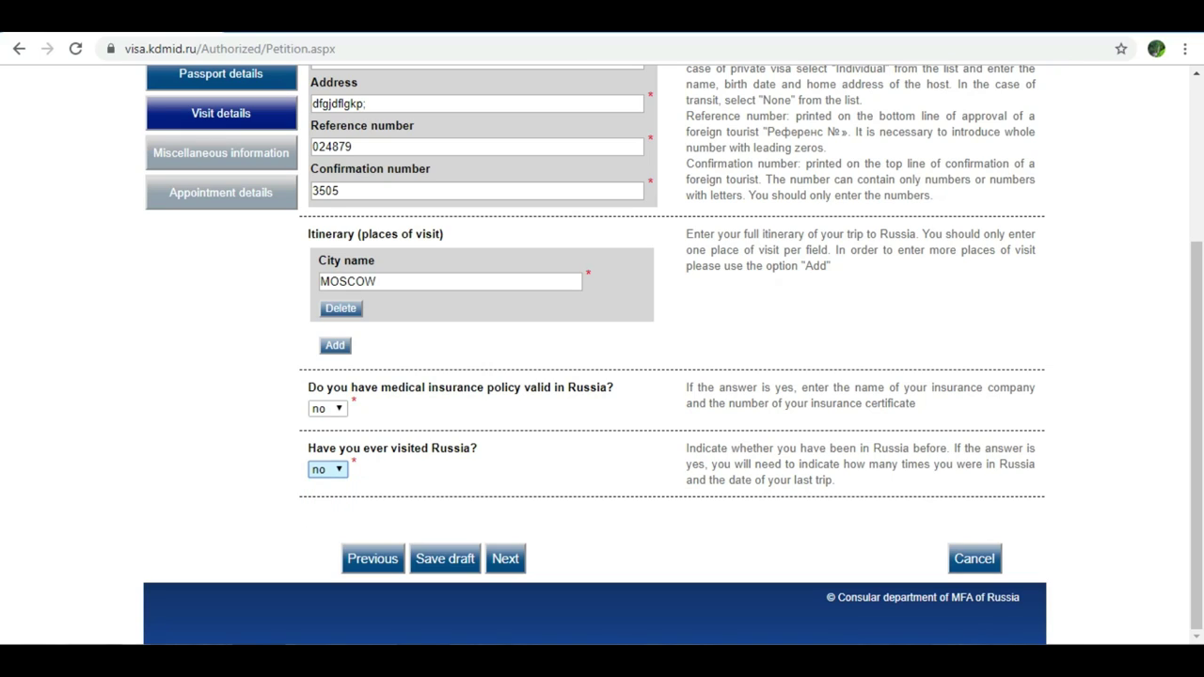
key(Tab)
key(Return)
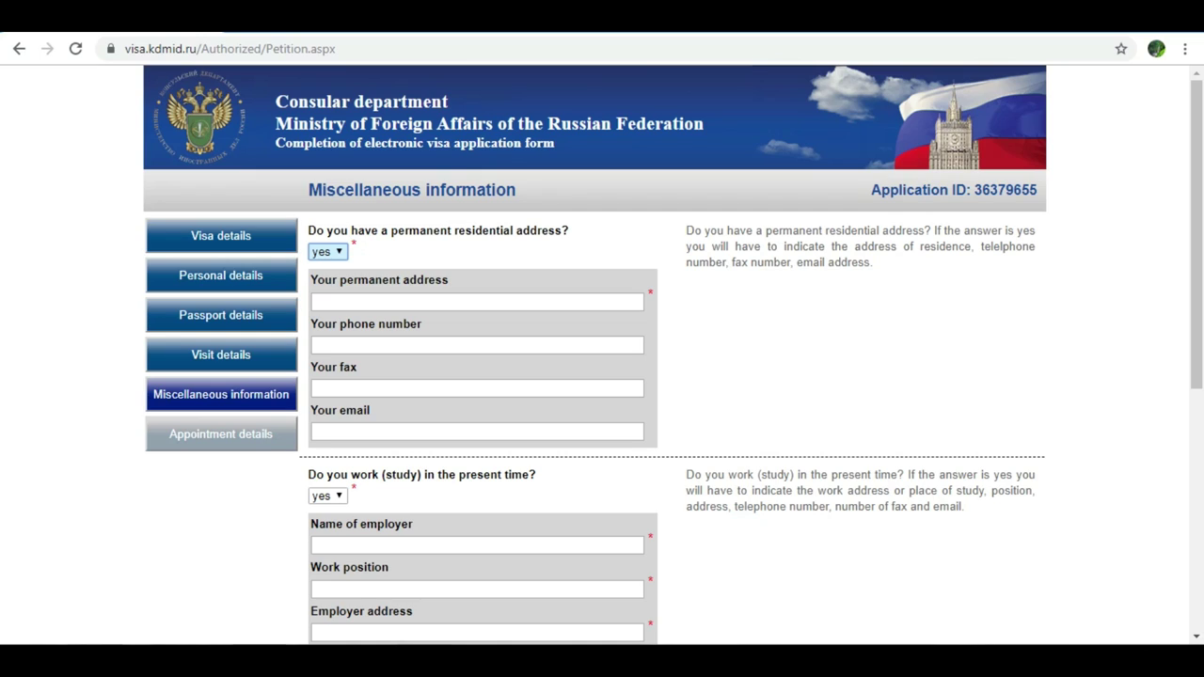
Step: Fill in the permanent address, work position, employer address and work telephone
click(477, 301)
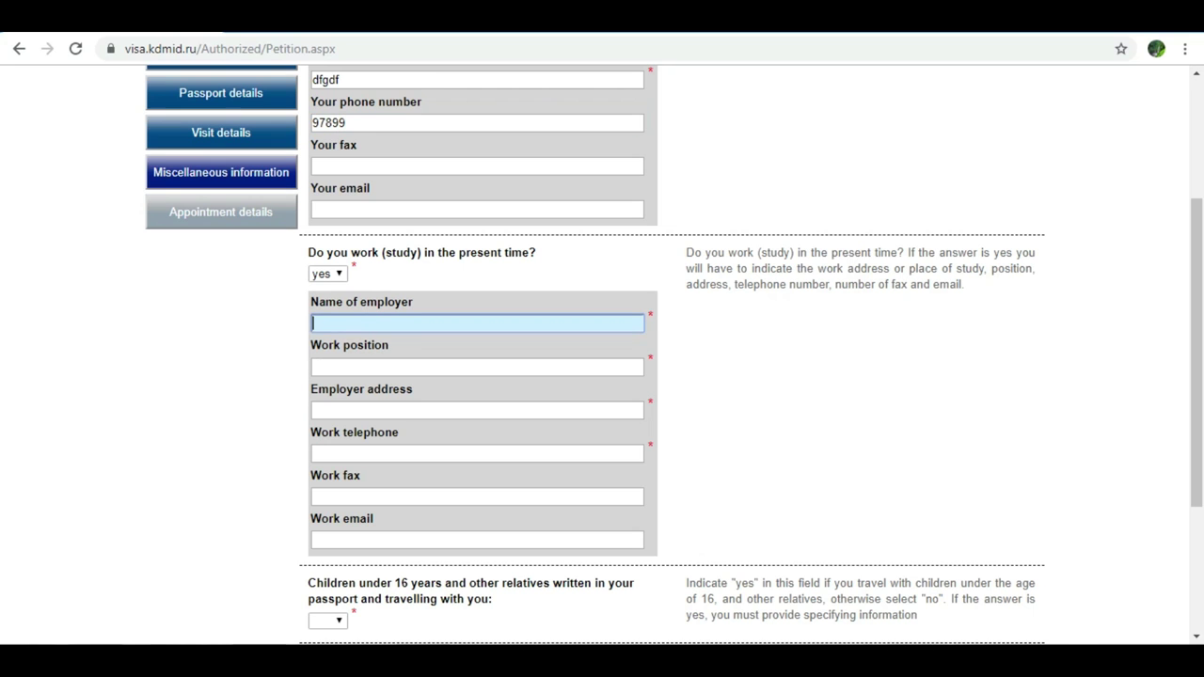
text(mfdlkgjl)
click(477, 367)
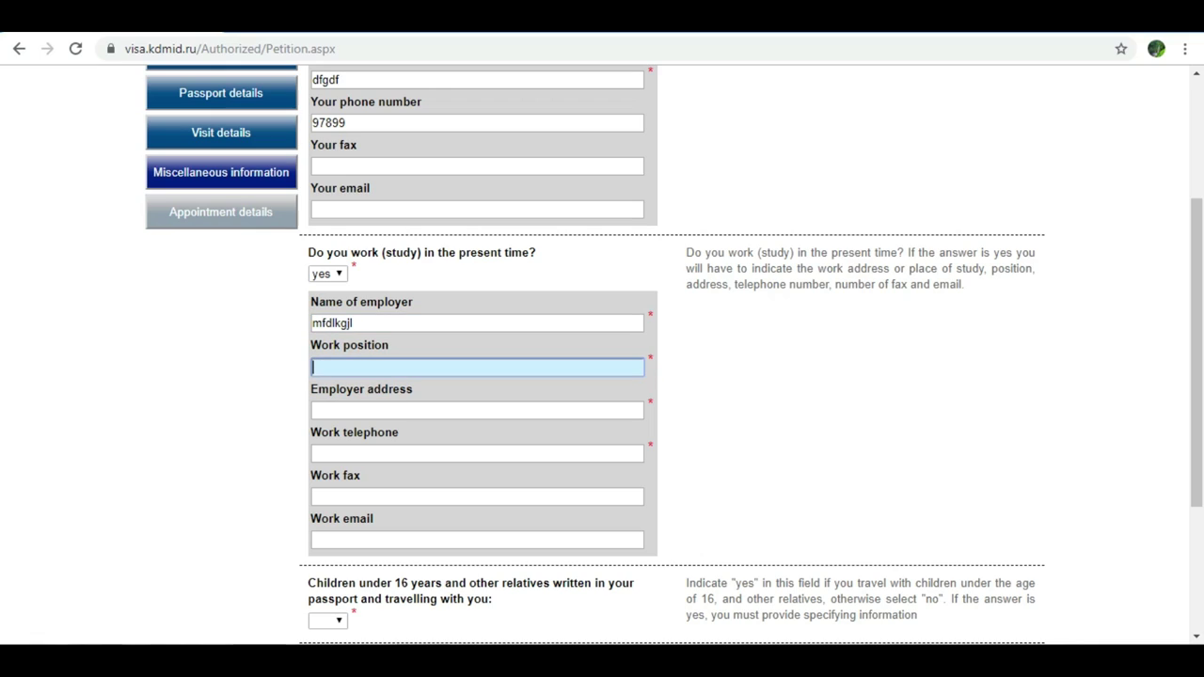
text(fdgfdg)
click(477, 410)
text(gdfg)
click(476, 454)
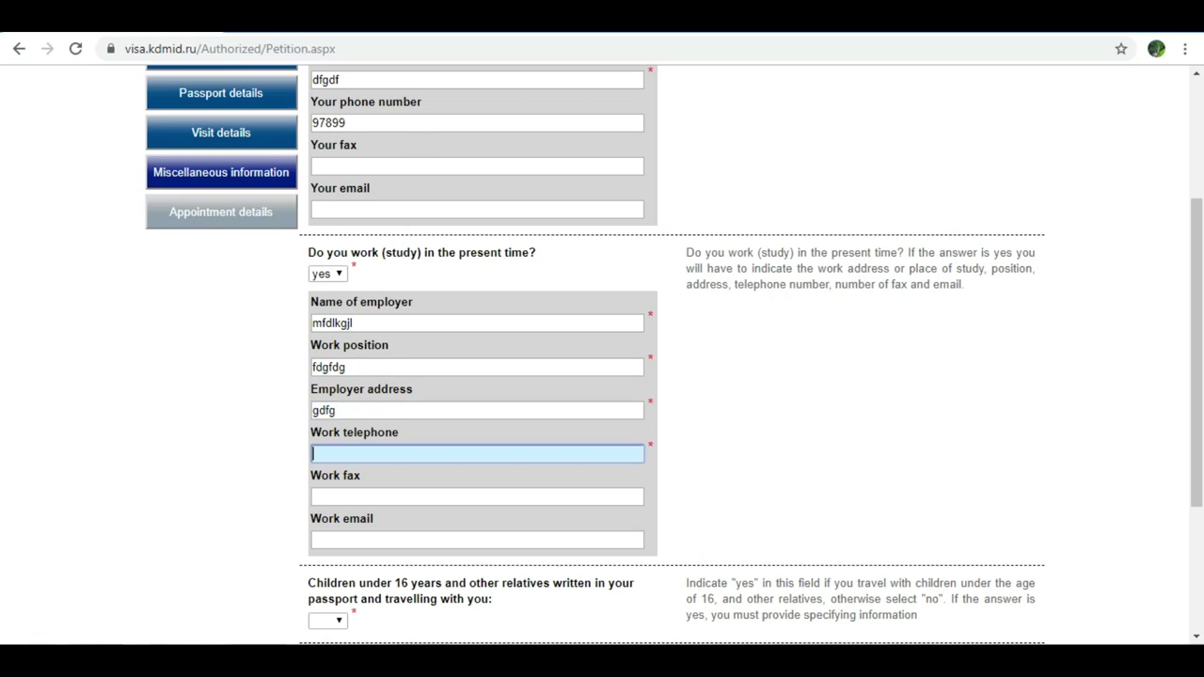
scroll(602, 376, down, 2)
text(5487)
Step: Answer no to travelling with children and relatives in Russia, then continue to Appointment details
click(327, 465)
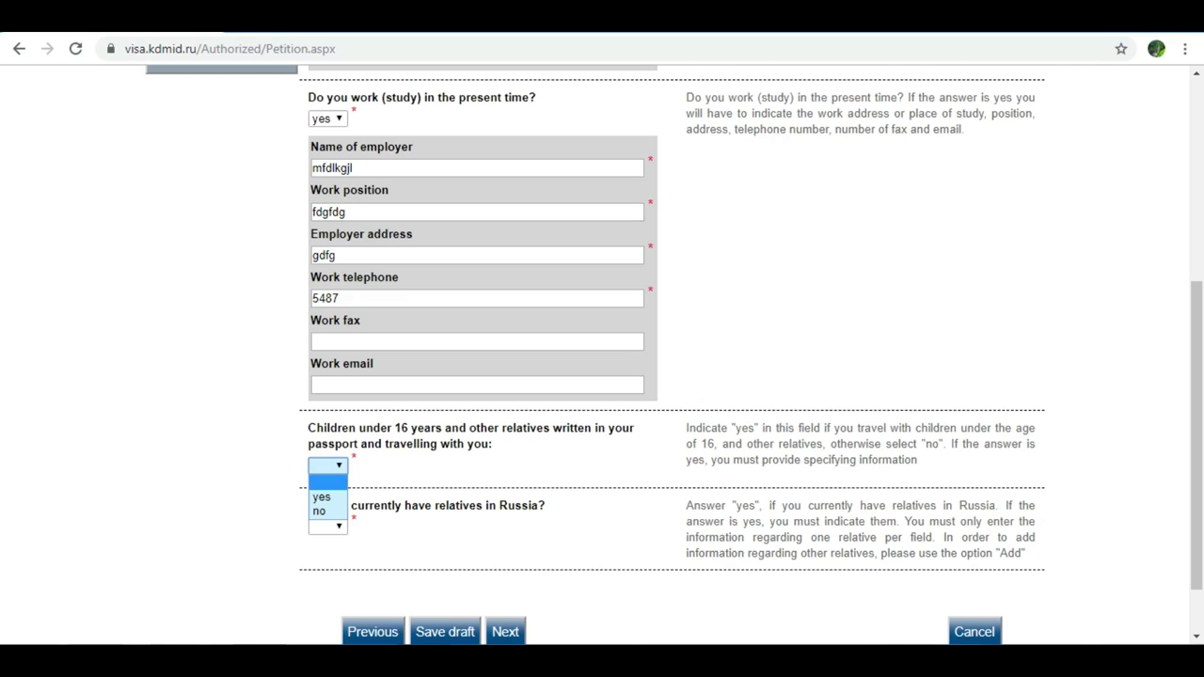
click(320, 510)
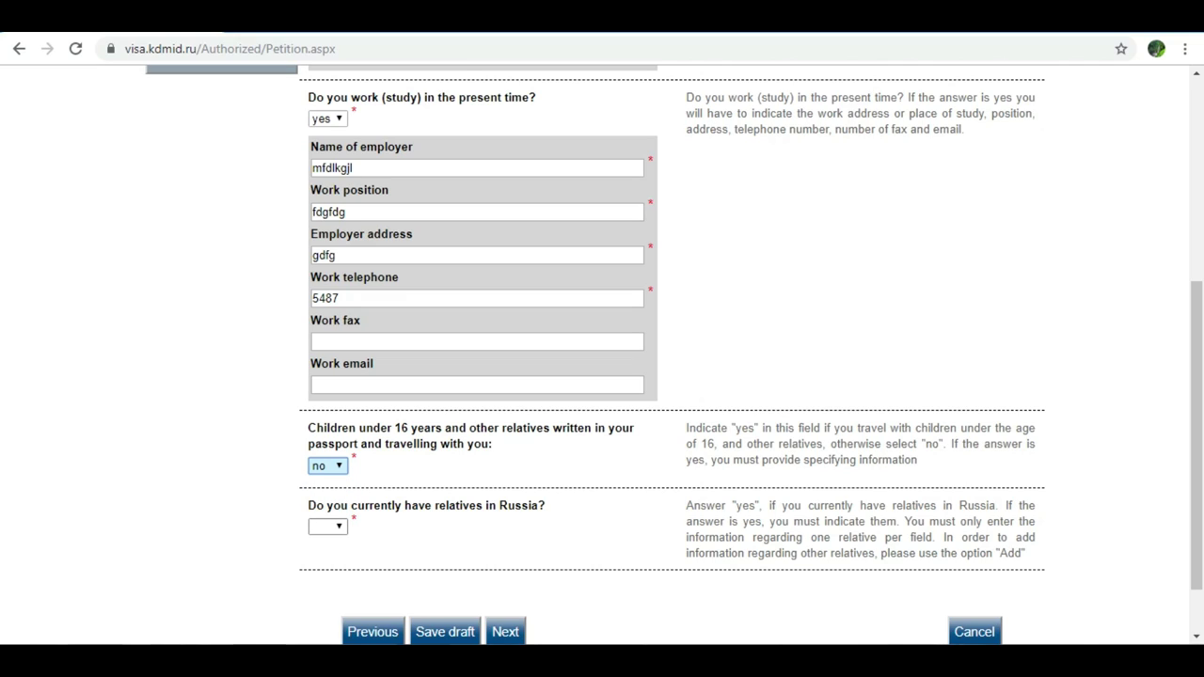
click(328, 526)
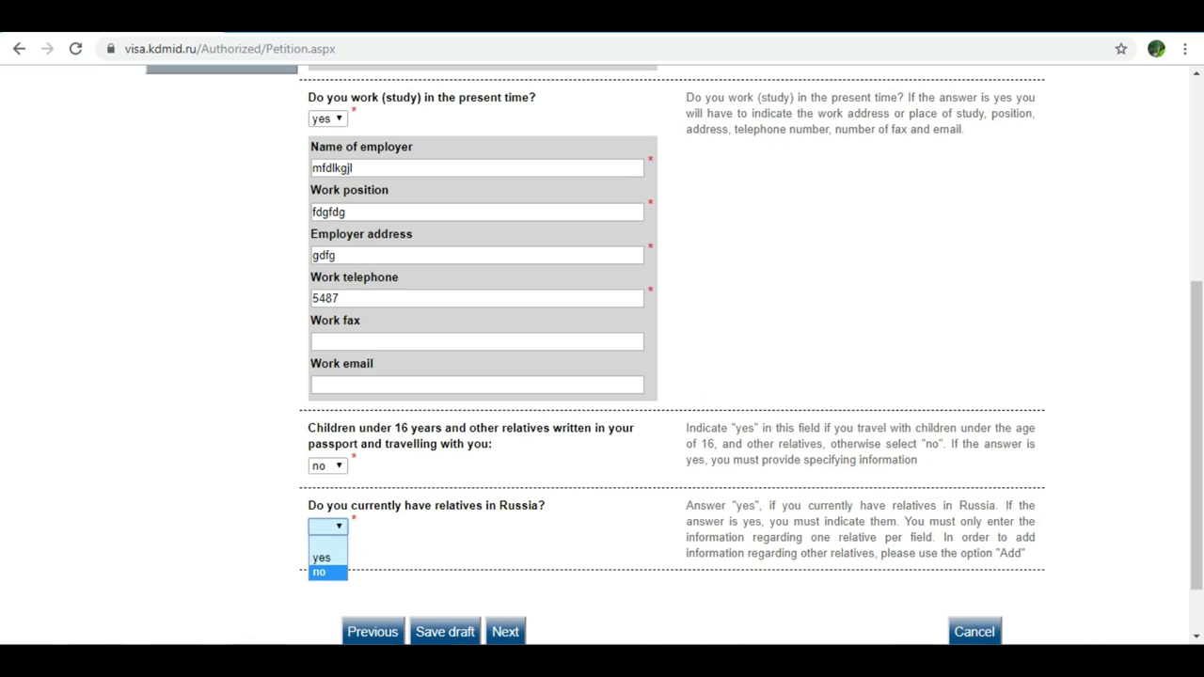
click(318, 572)
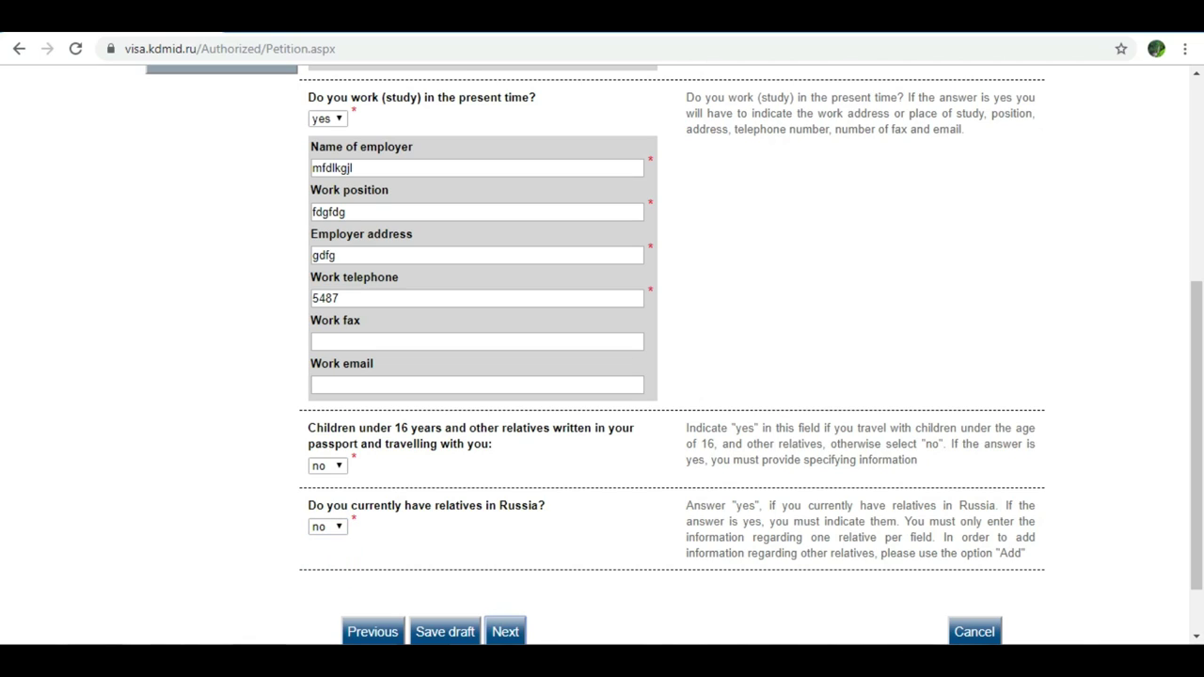
click(505, 632)
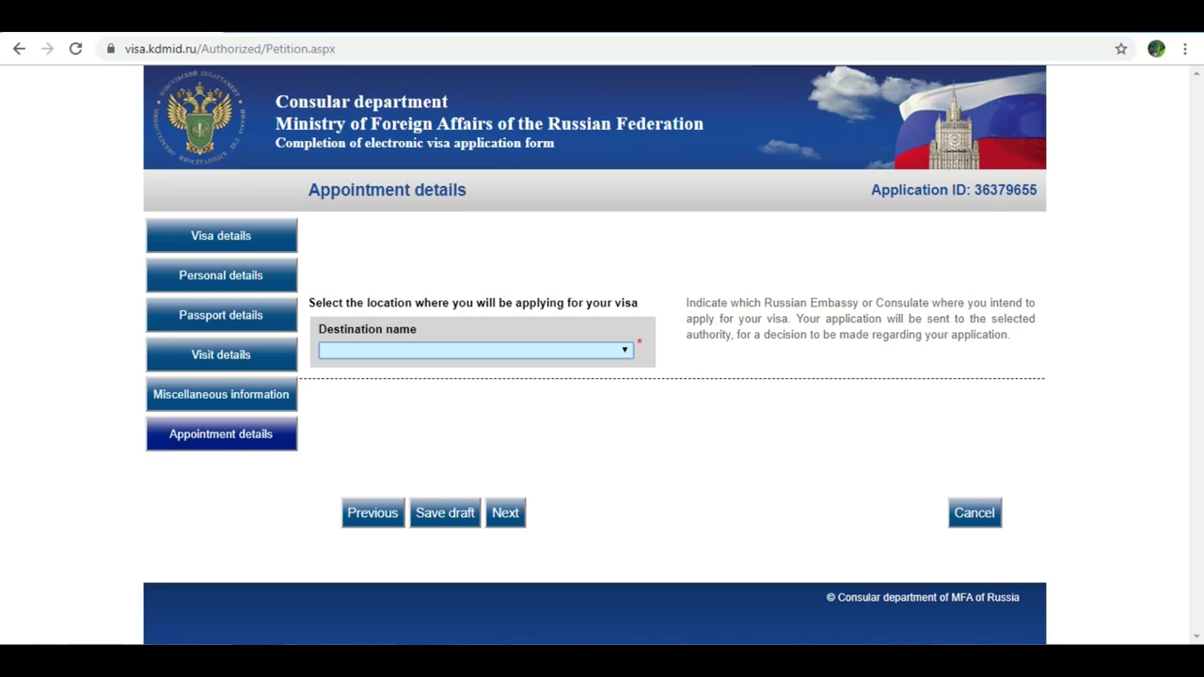
Step: Set the destination to Visa Application Center VFS (Chennai) and continue to the review page
key(alt+Down)
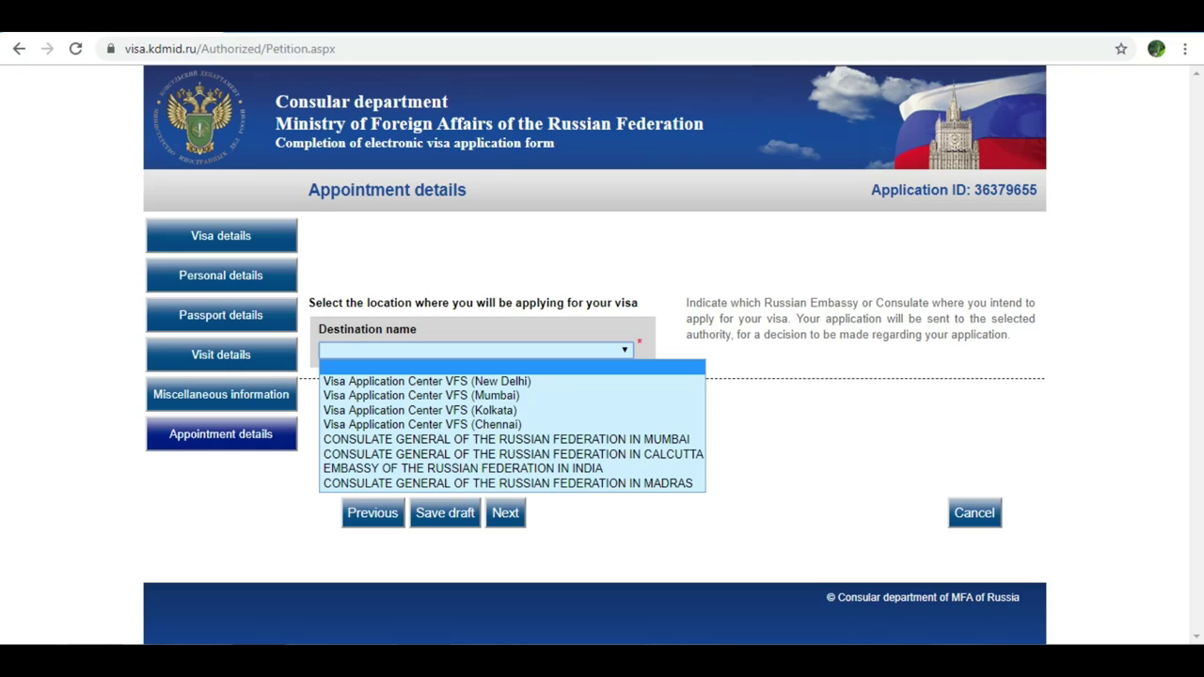
key(Down)
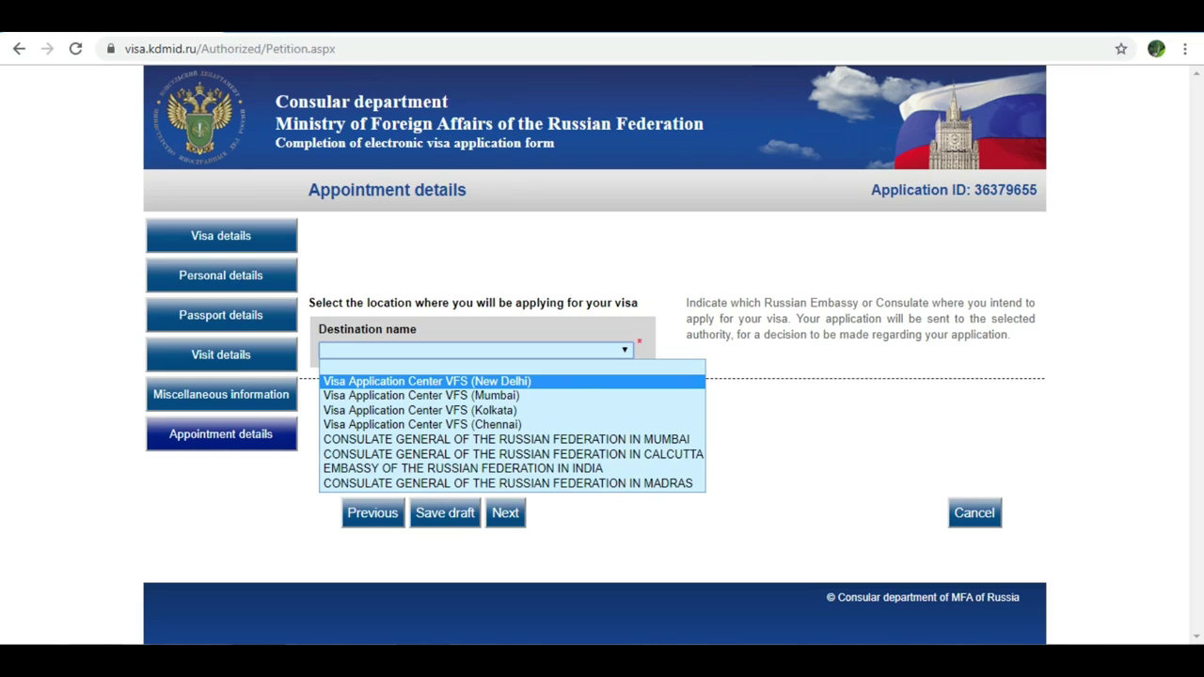
key(Down)
key(Down)
key(Down)
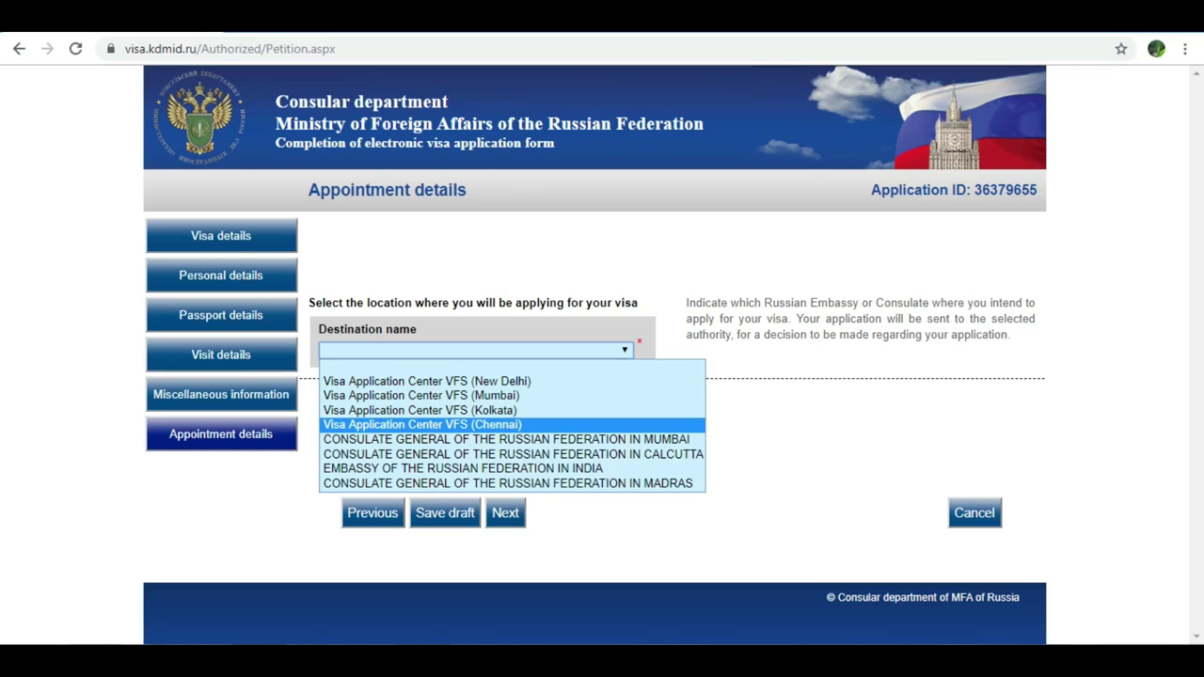
key(Up)
key(Up)
key(Up)
key(Down)
key(Down)
key(Down)
key(Down)
key(Return)
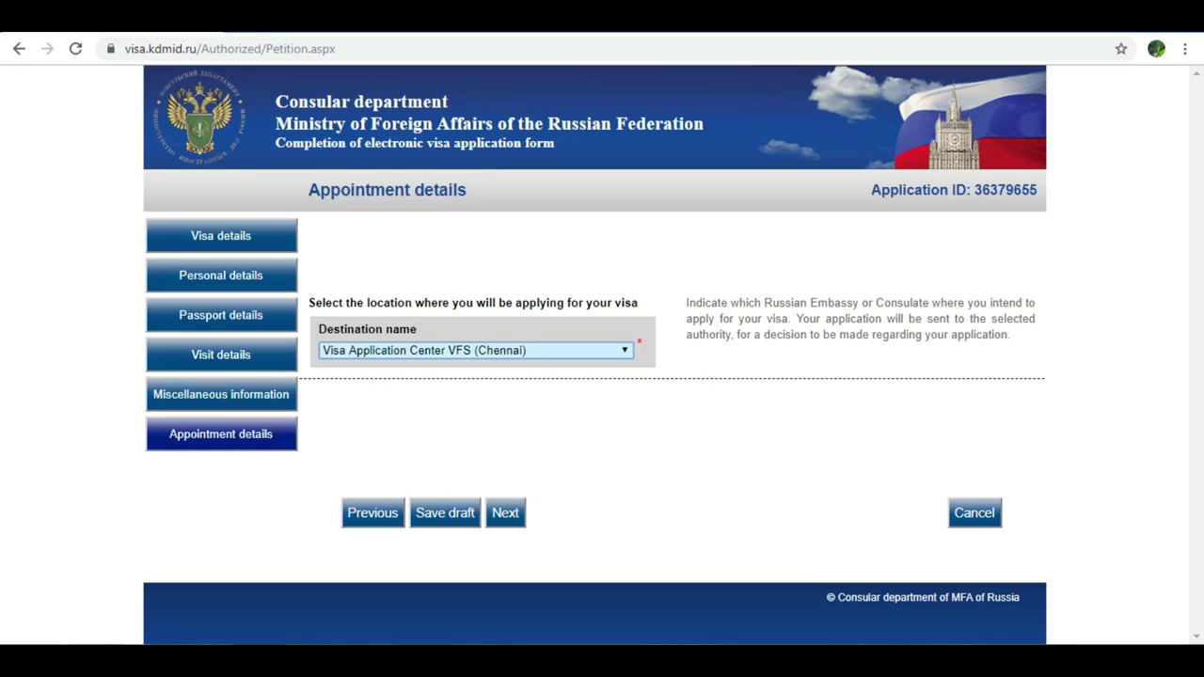
click(505, 513)
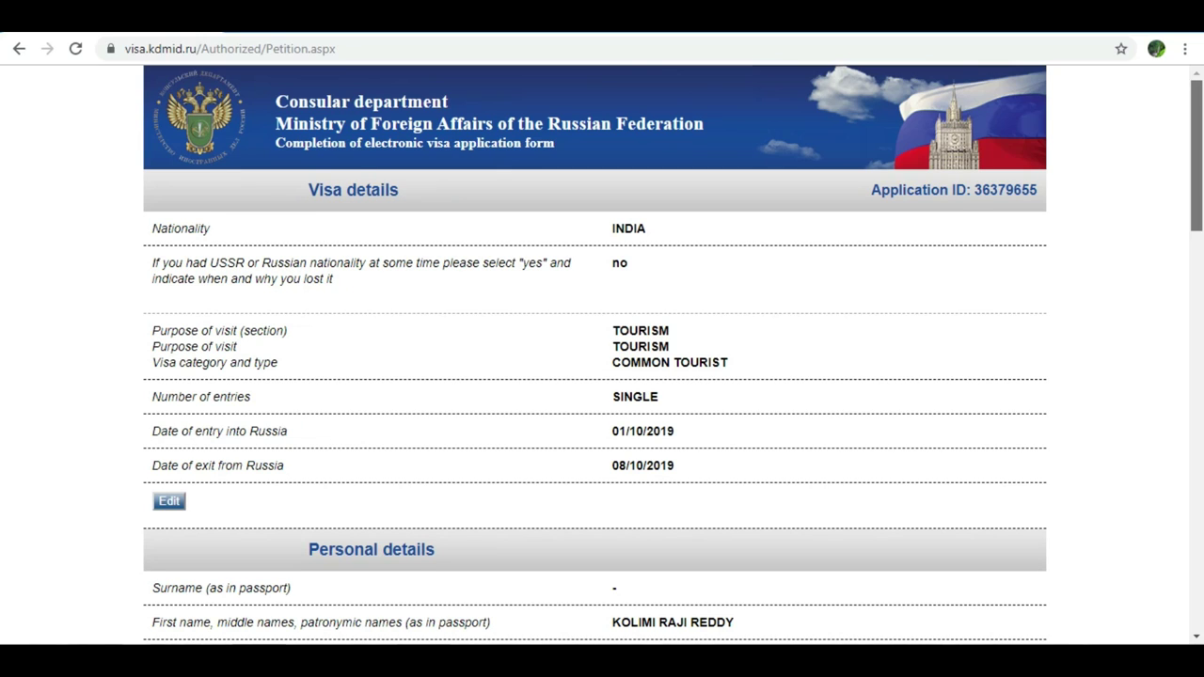
Step: Scroll the review page down to the Appointment details and the Save and submit button
scroll(602, 358, down, 20)
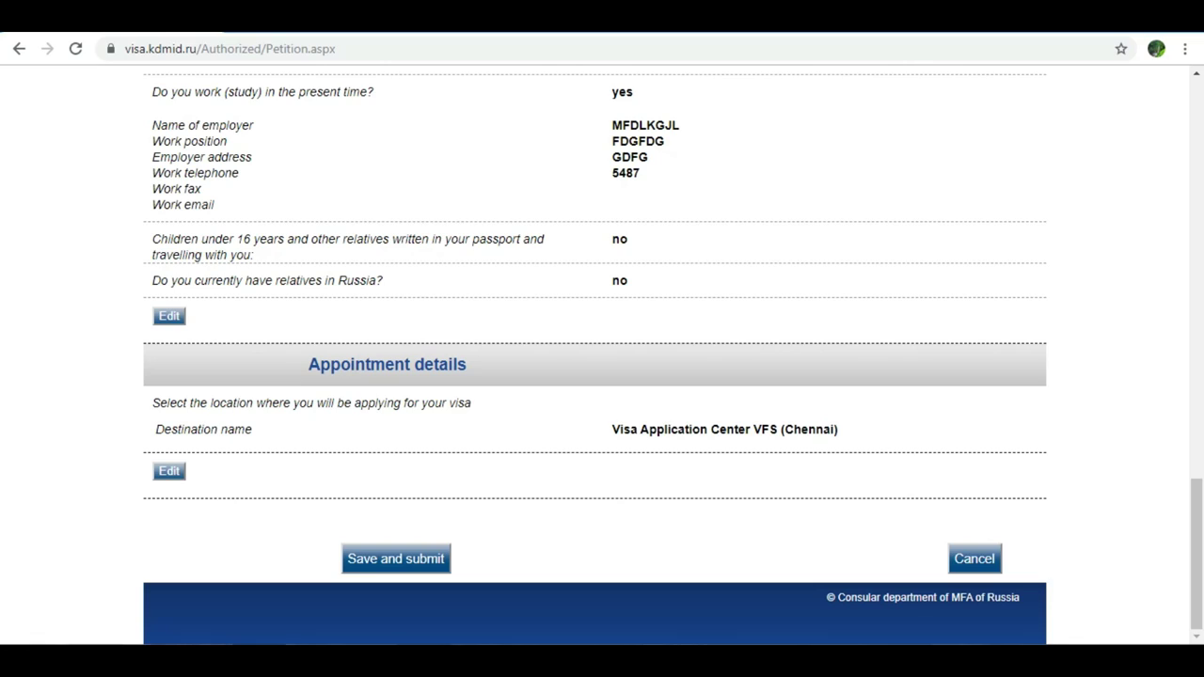